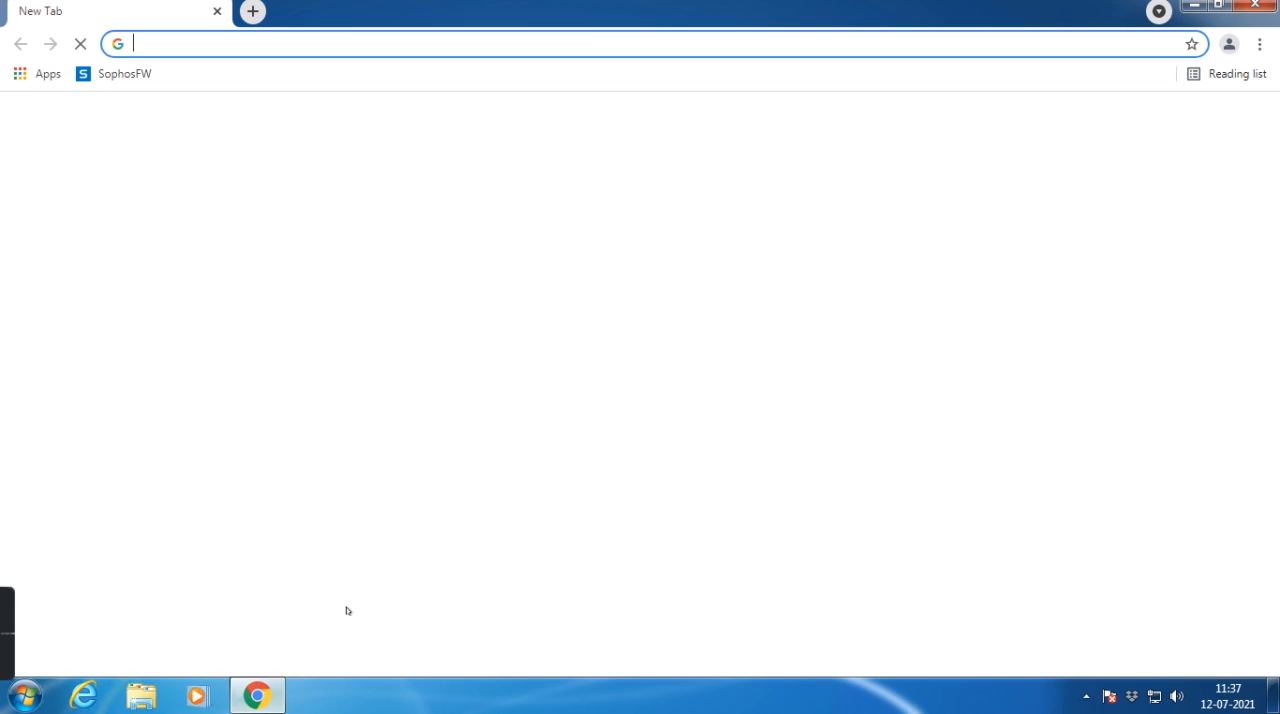
Step: Go to the youtube.com website
left_click(321, 45)
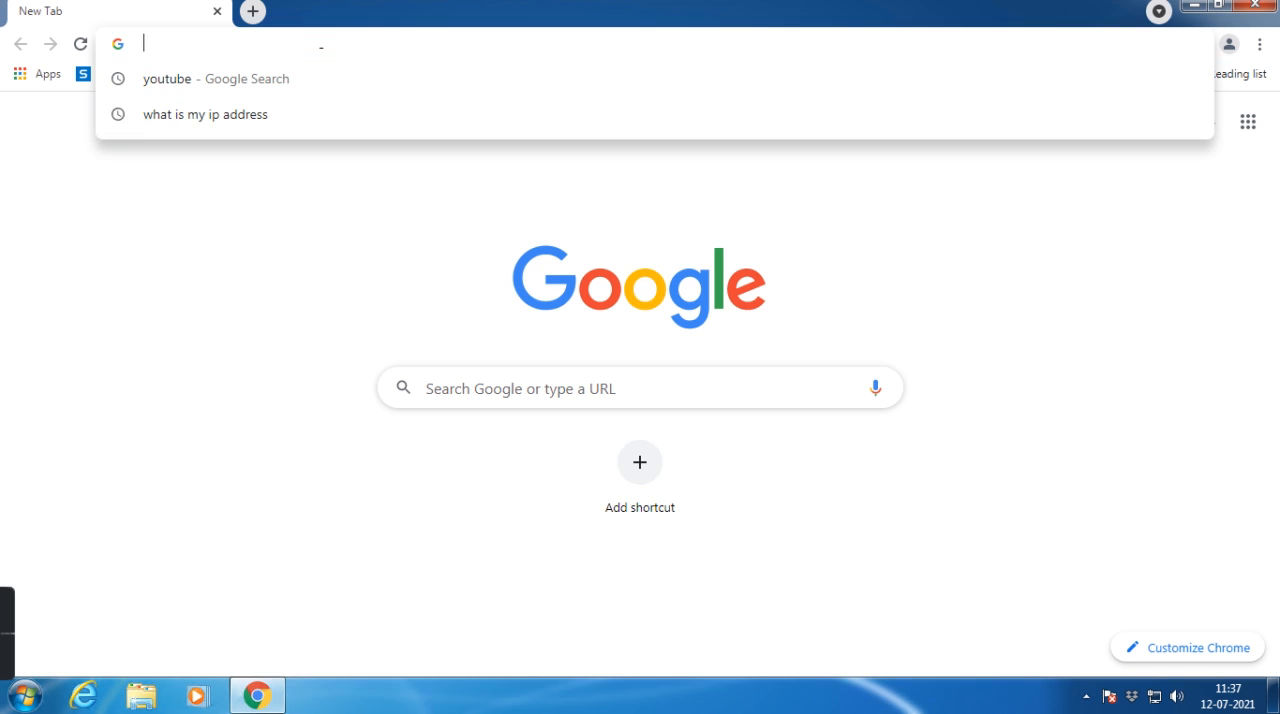
type("yout")
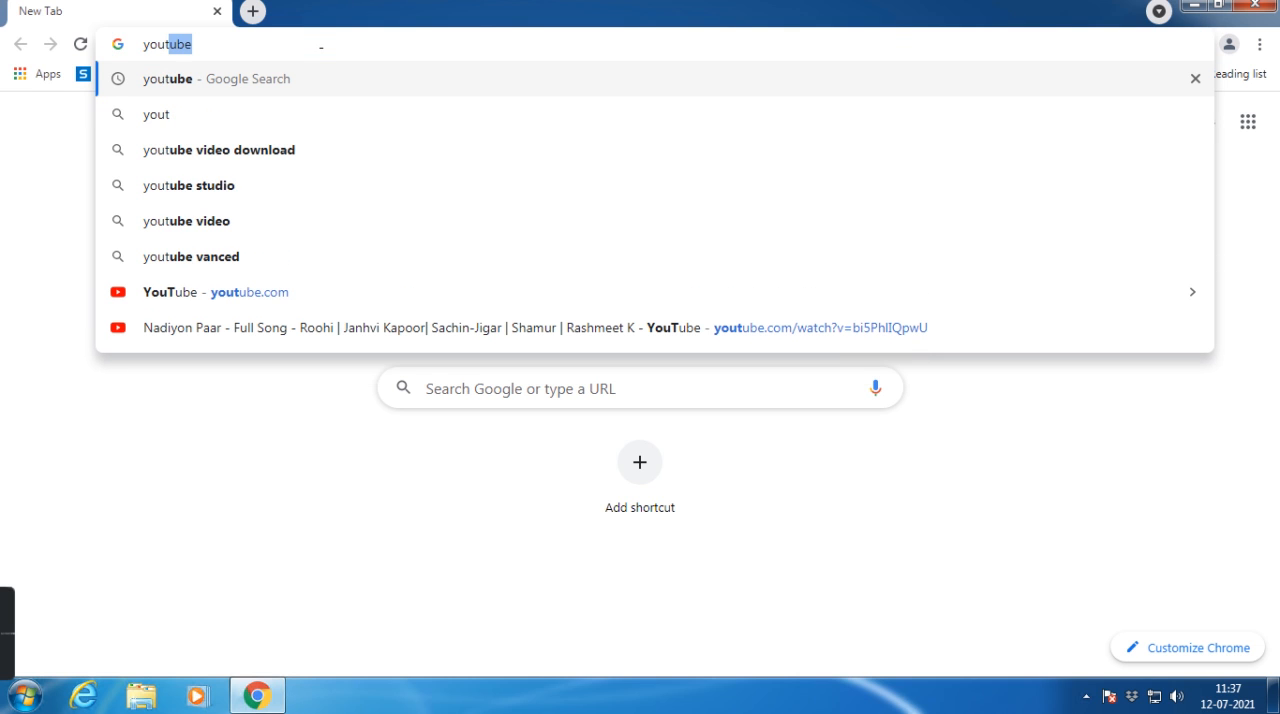
type("ube.com")
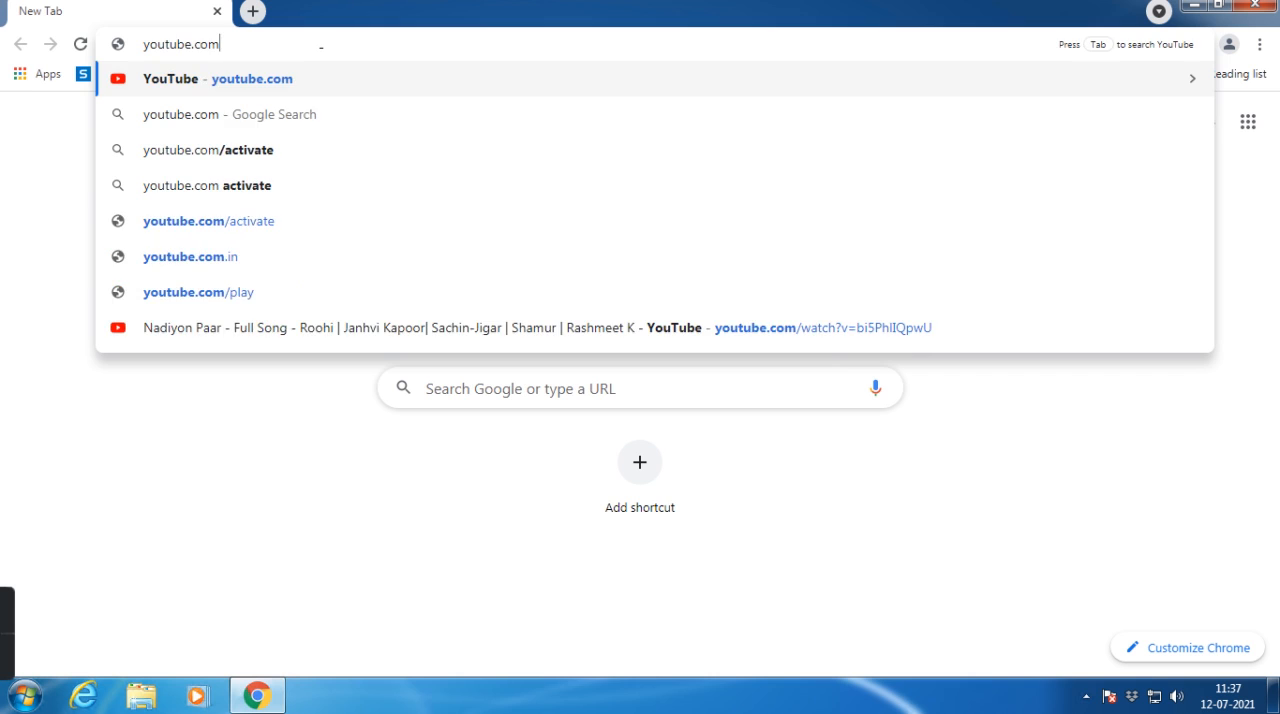
key("Return")
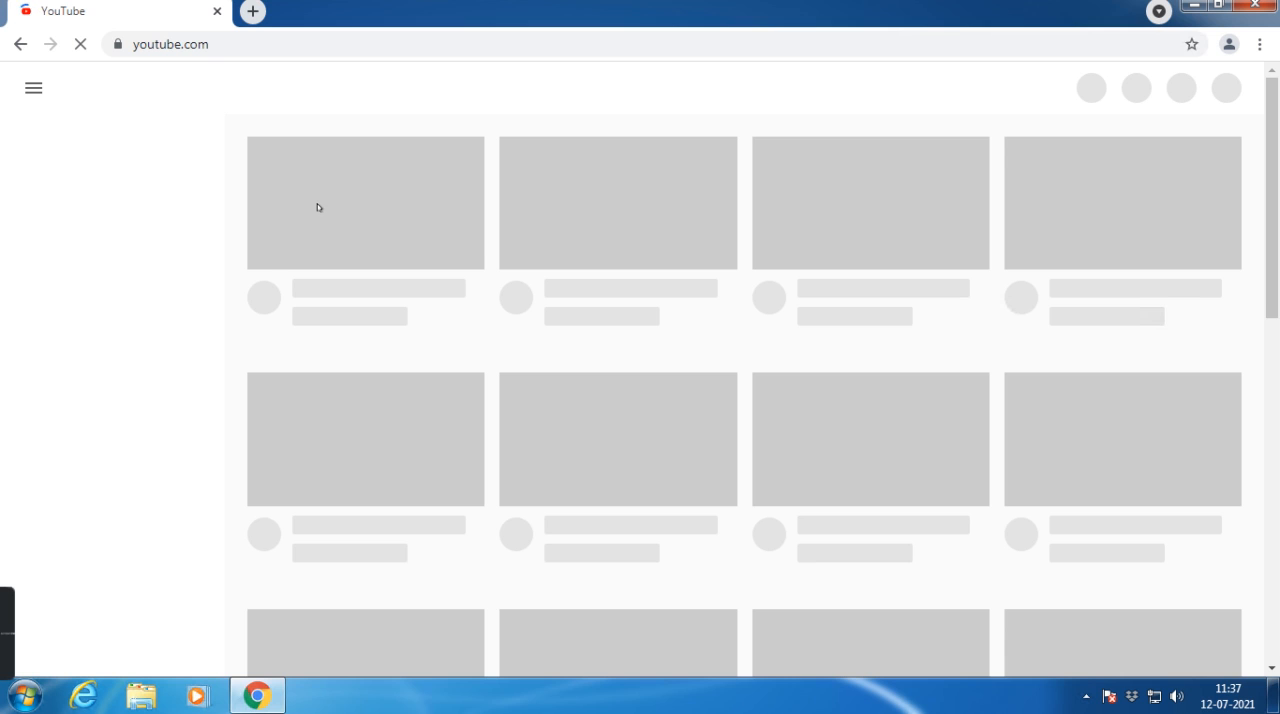
Step: Play the "Nadiyon Paar - Full Song - Roohi" video from the home page and skip its advertisement
scroll(380, 460, "down", 1)
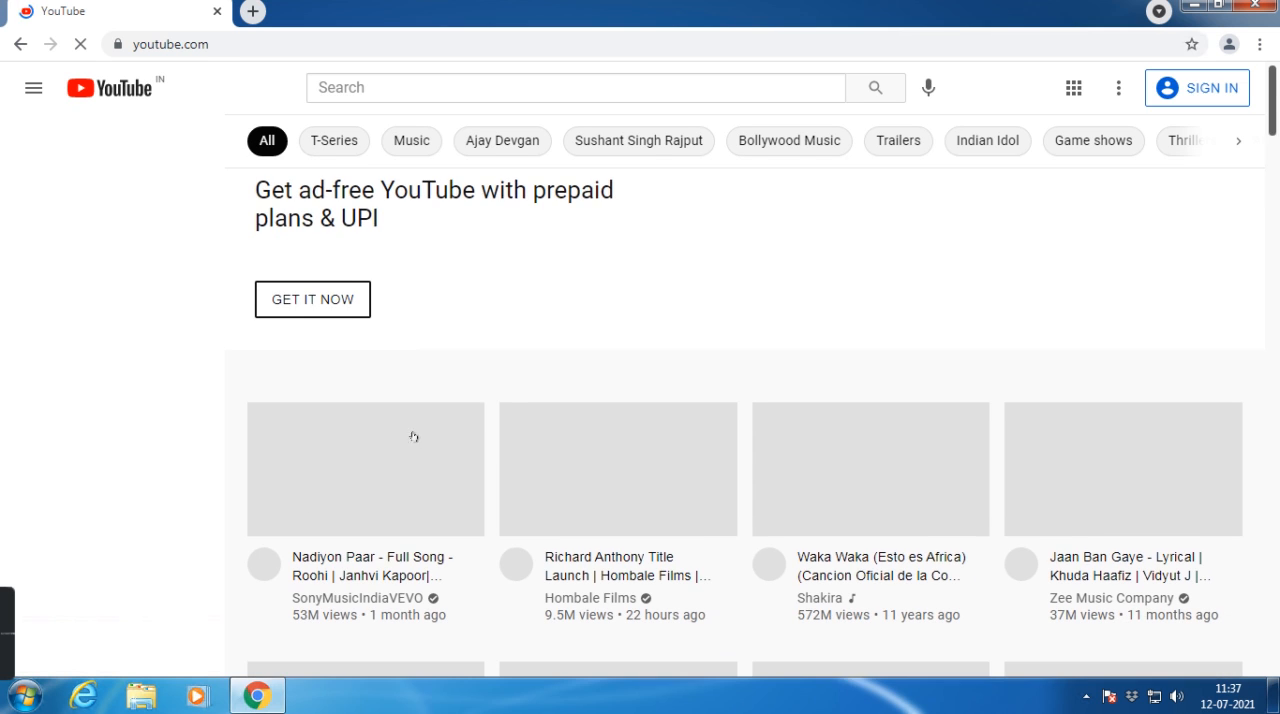
left_click(381, 463)
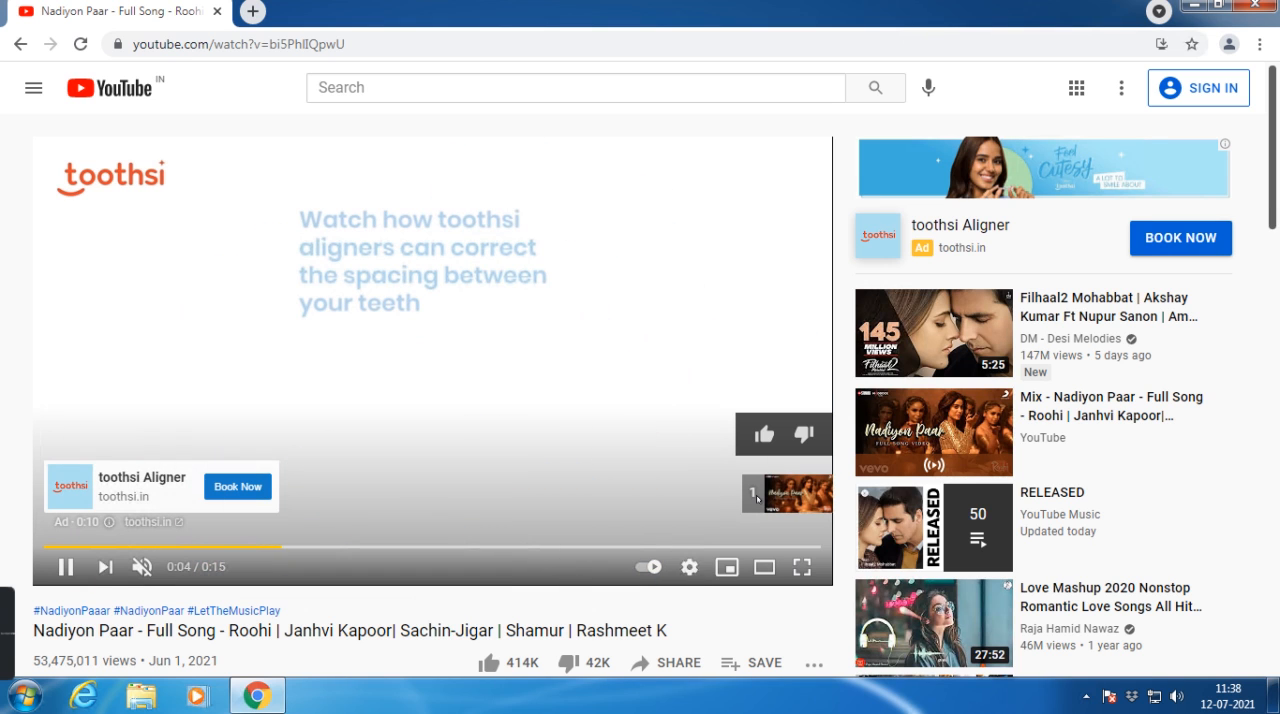
left_click(778, 493)
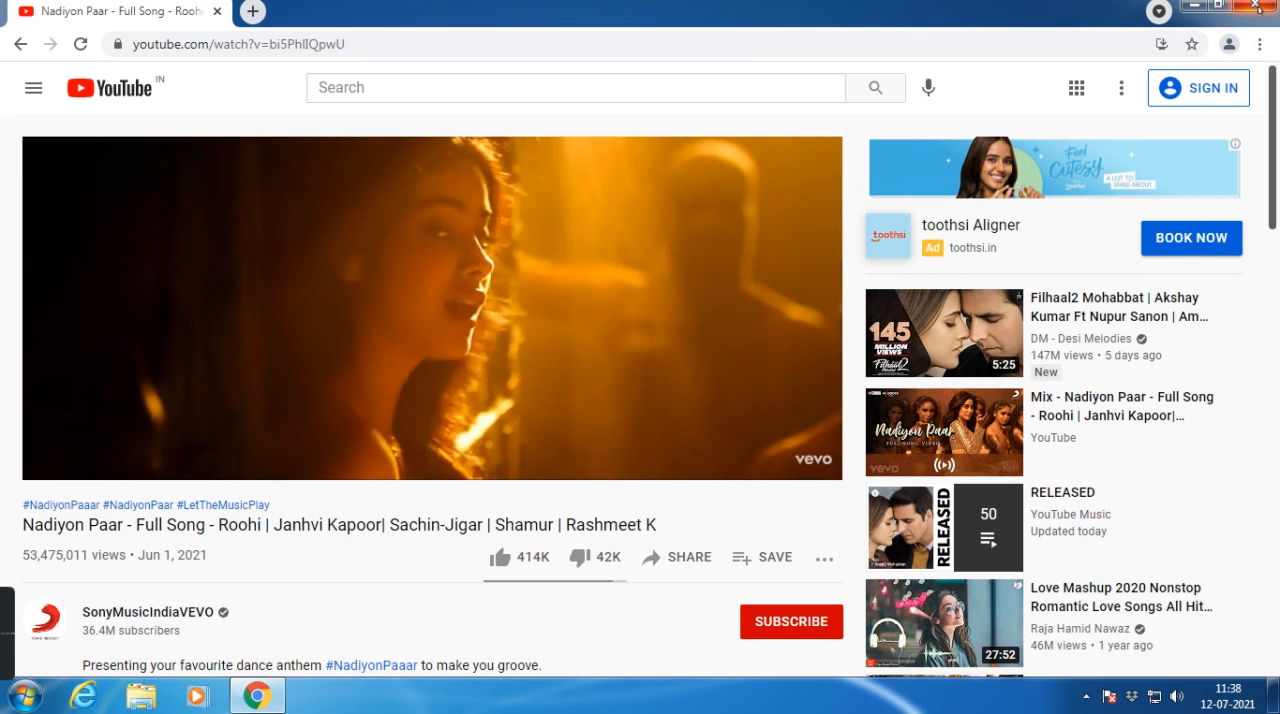
Step: Log in to the bookmarked SophosFW console in a new browser tab as admin with the account password, skipping master key creation
left_click(252, 12)
left_click(128, 77)
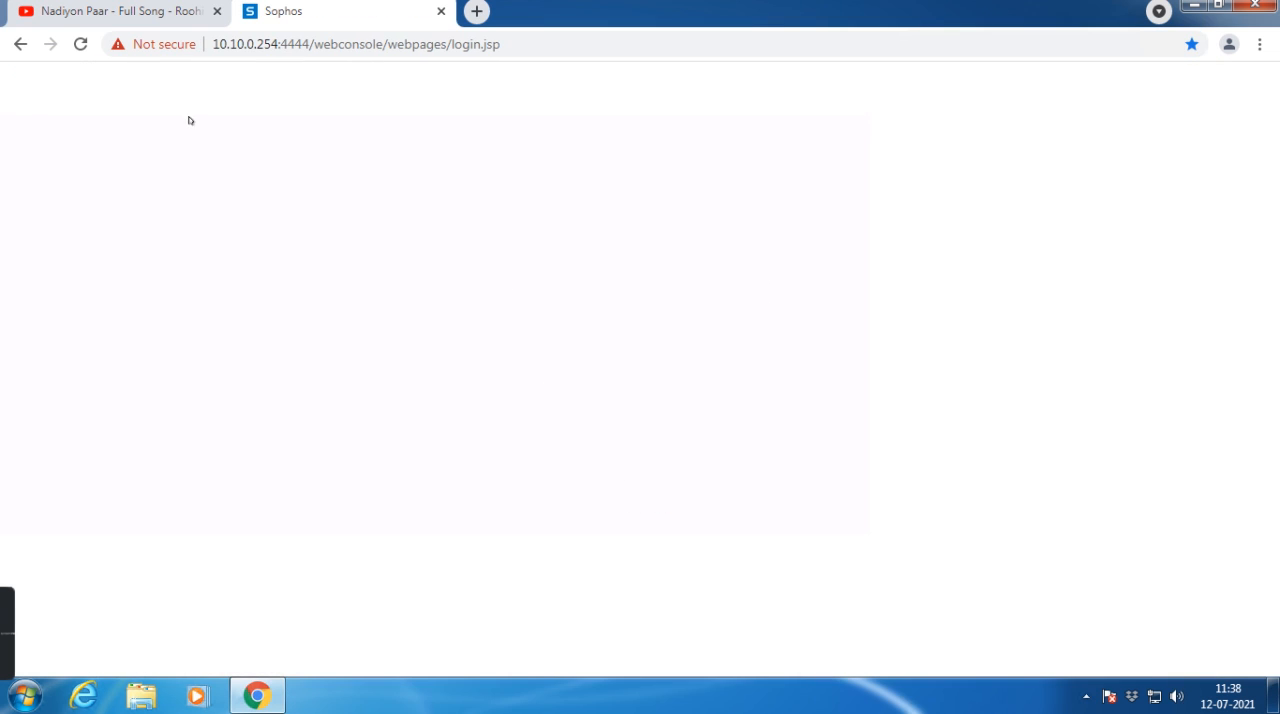
type("admin")
key("Tab")
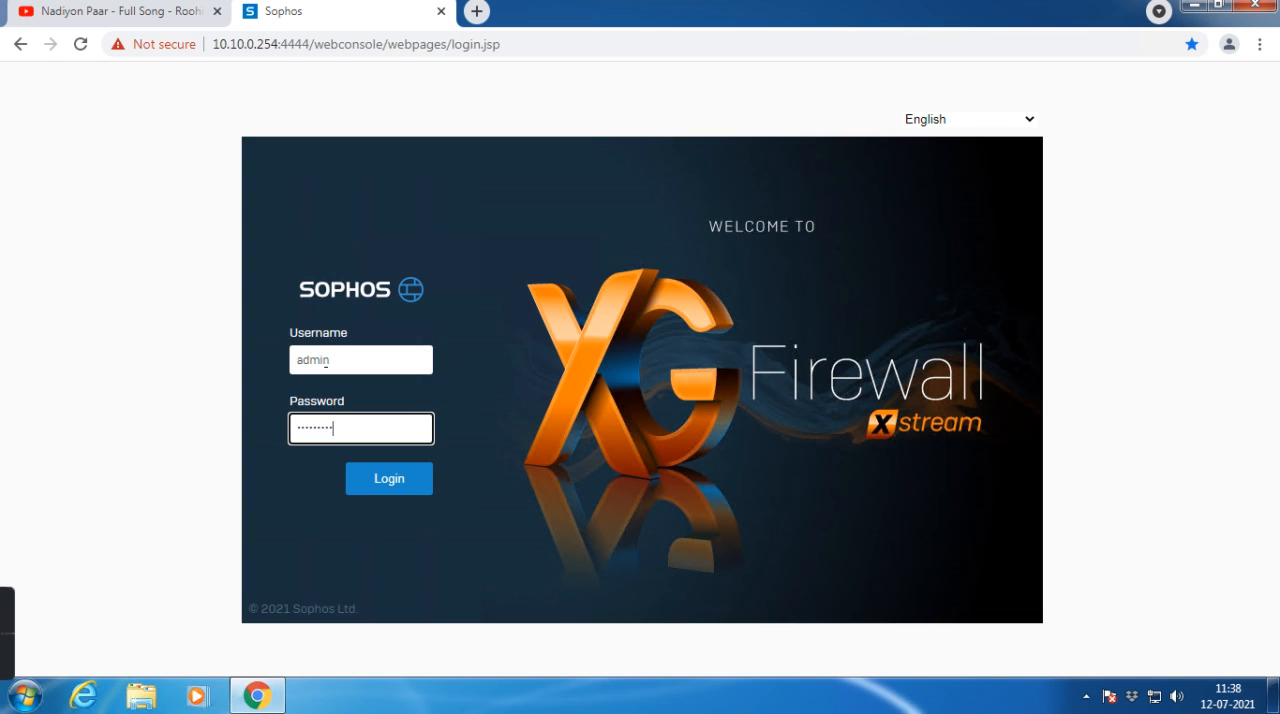
type("•")
key("Return")
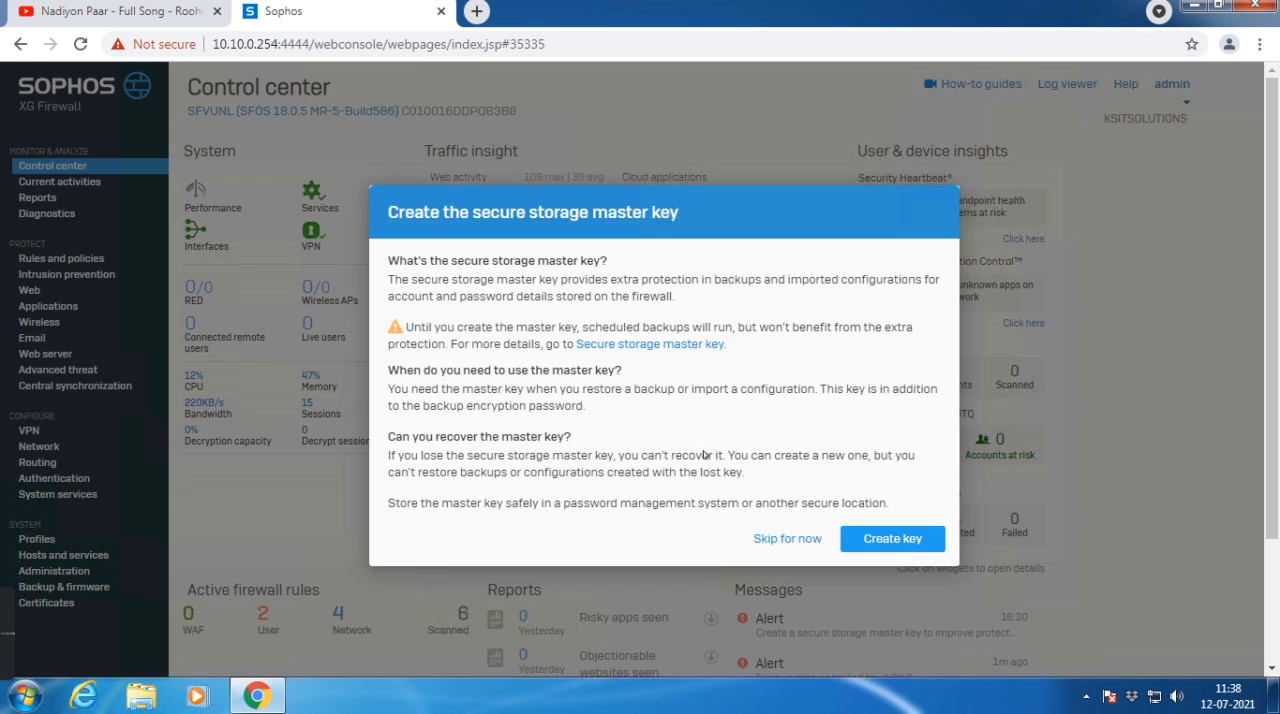
left_click(787, 538)
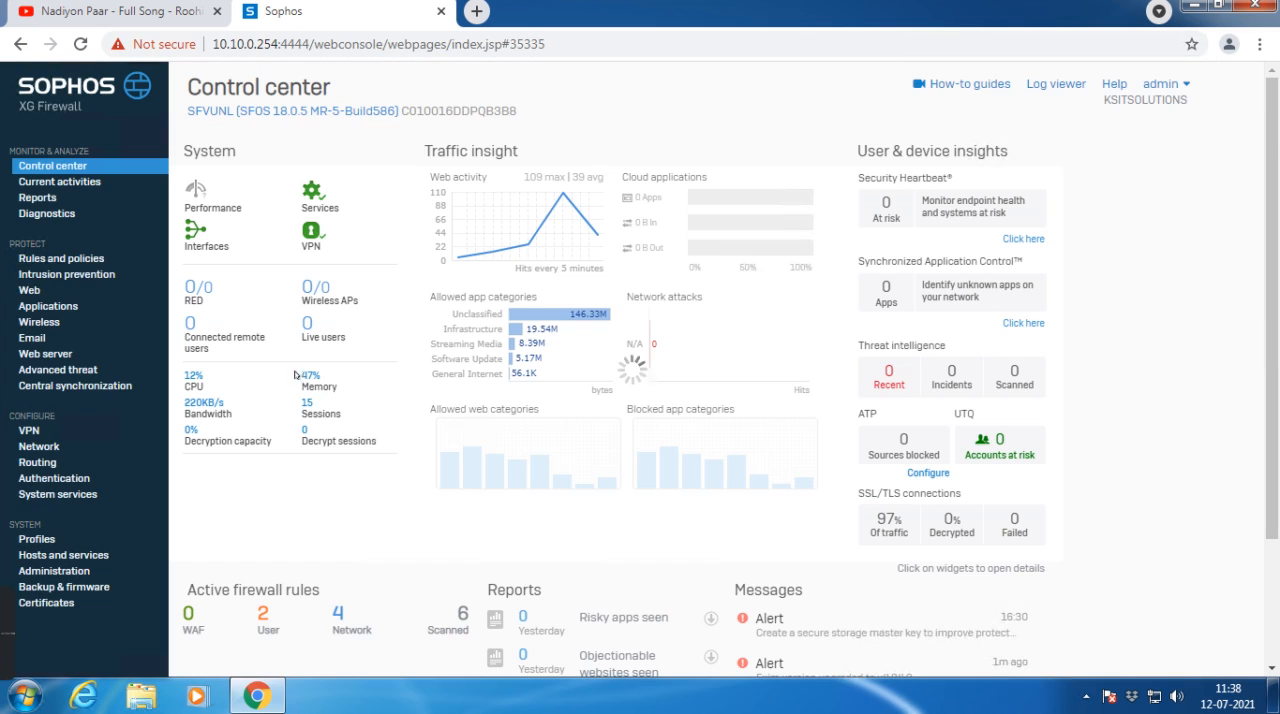
Step: Look up the URL category of youtube.com in the firewall diagnostics and highlight the returned category name
left_click(45, 215)
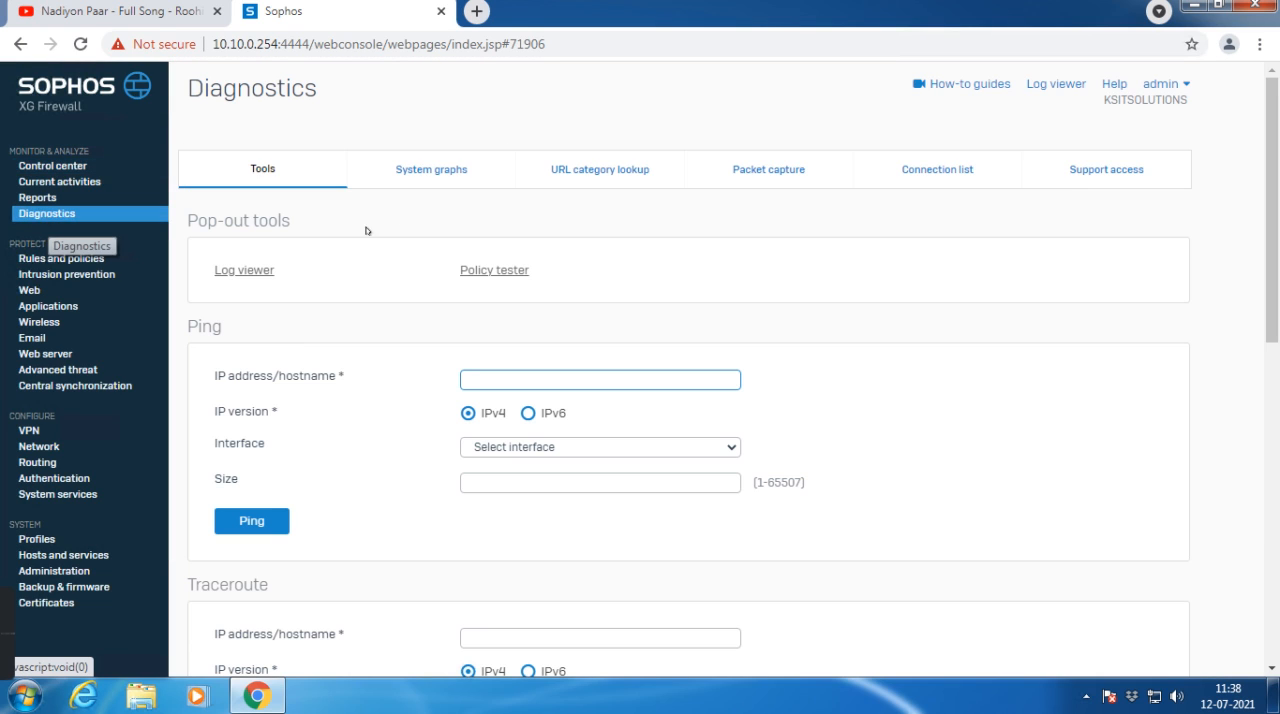
left_click(594, 178)
left_click(408, 244)
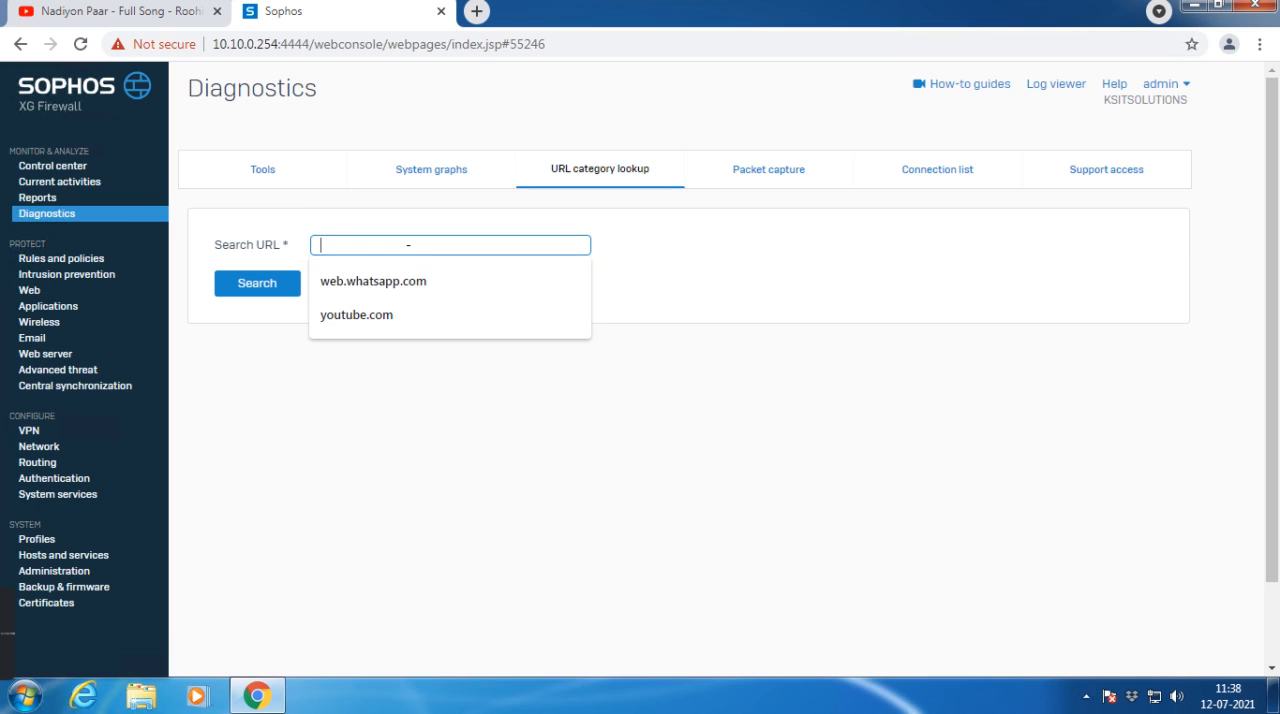
type("you")
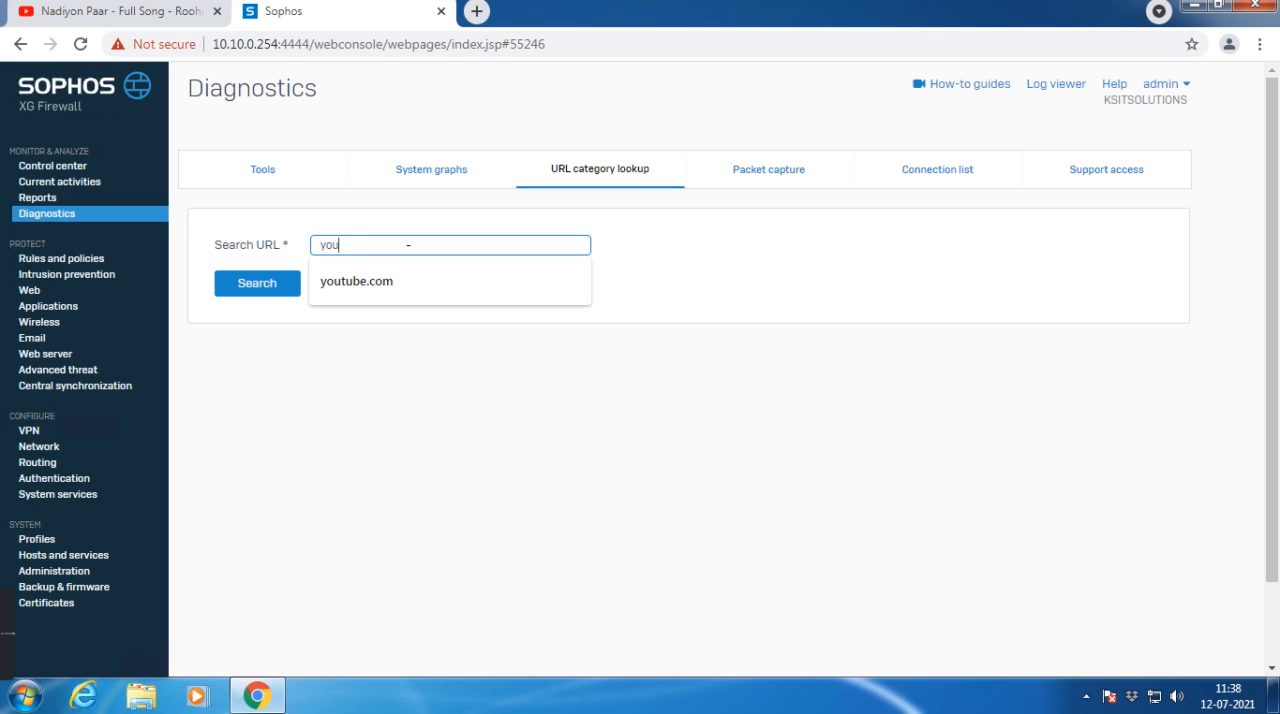
type("tube.com")
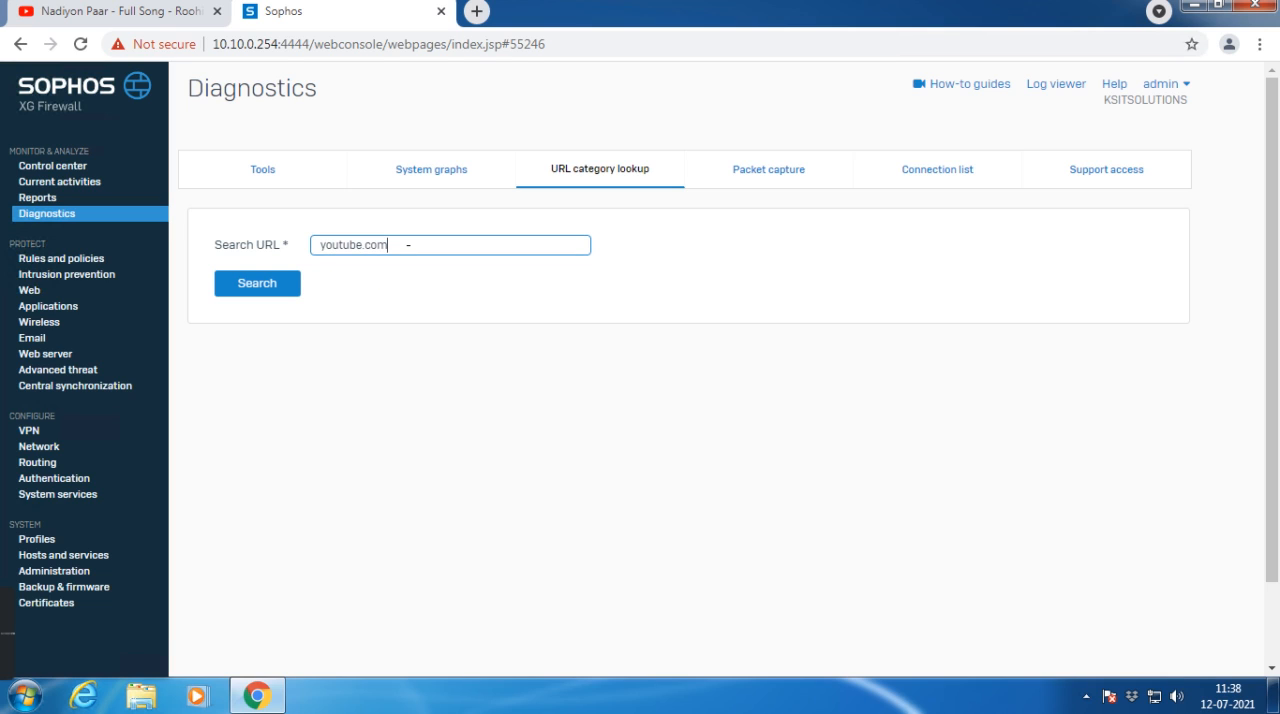
left_click(243, 297)
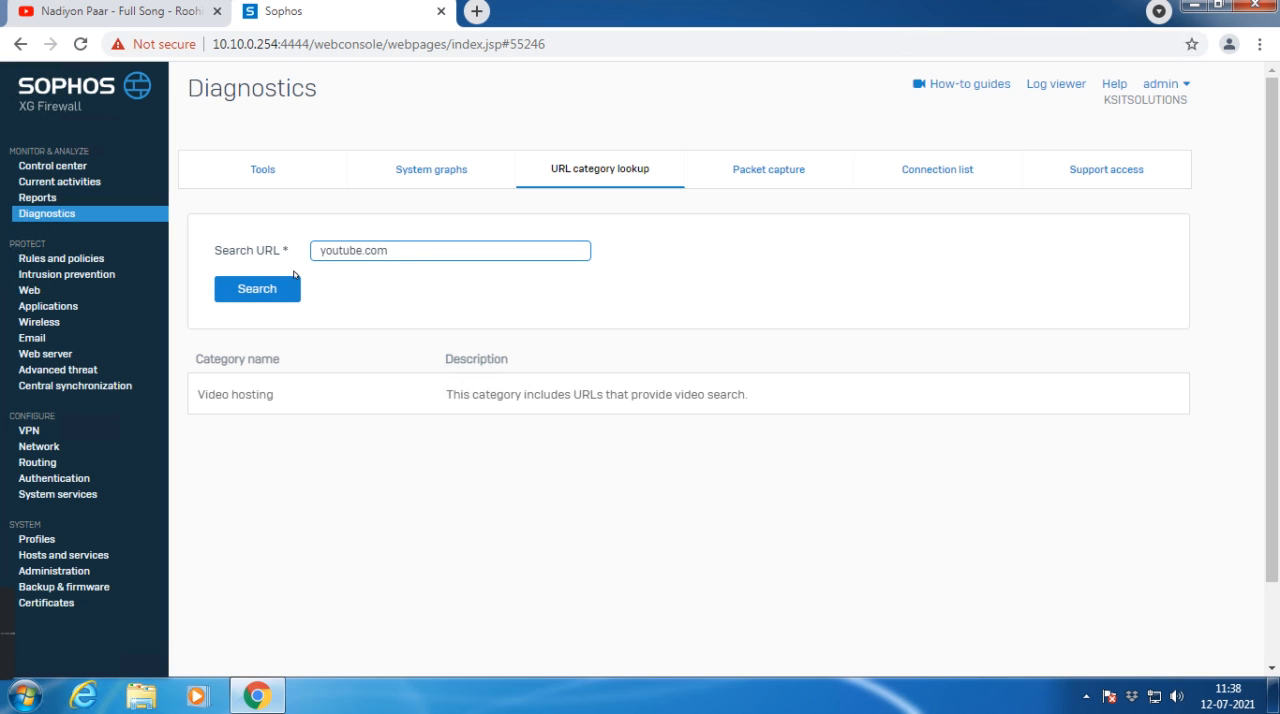
left_click_drag(196, 397, 279, 398)
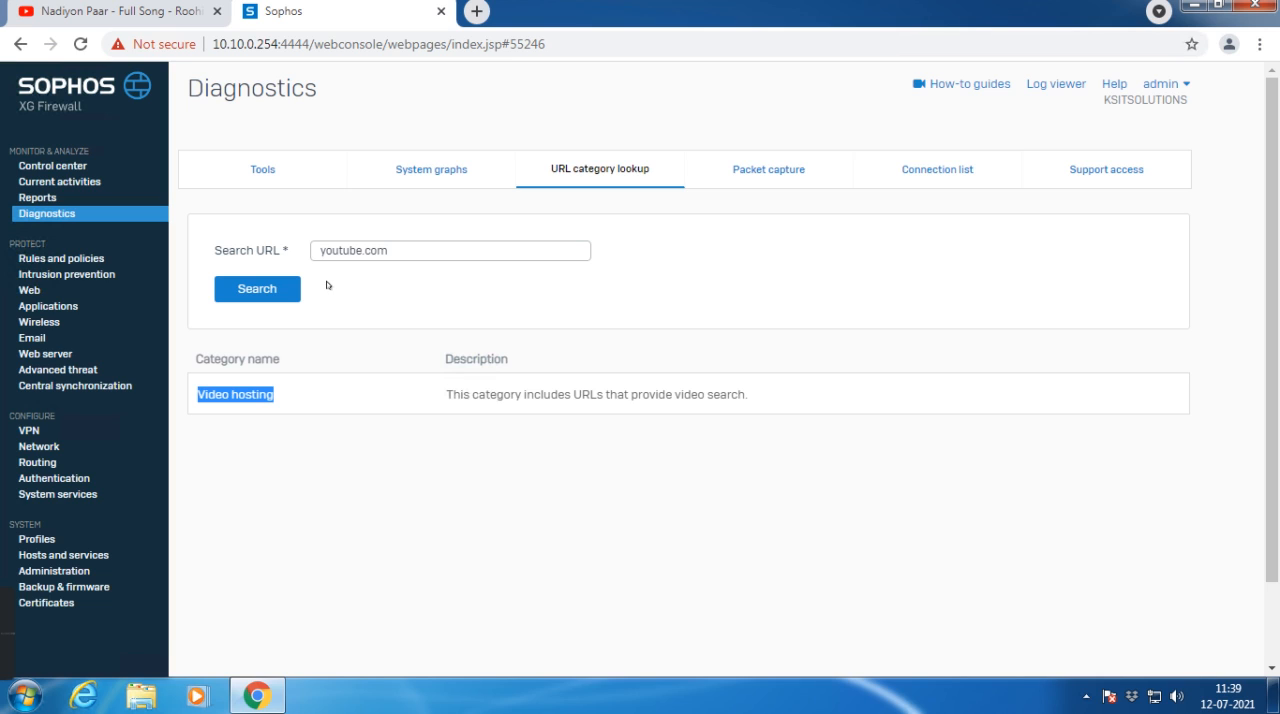
Step: Open the TEST firewall rule in the Traffic to WAN group and examine its web filtering and application control settings
left_click(75, 261)
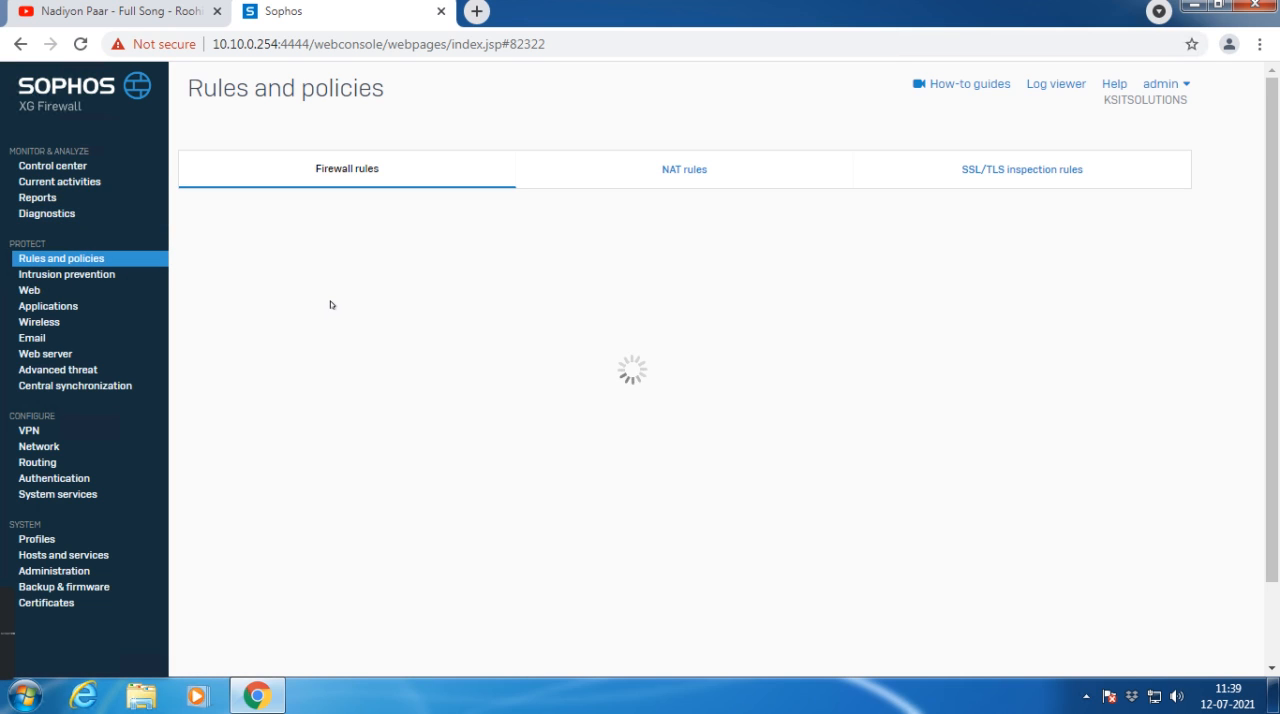
left_click(334, 376)
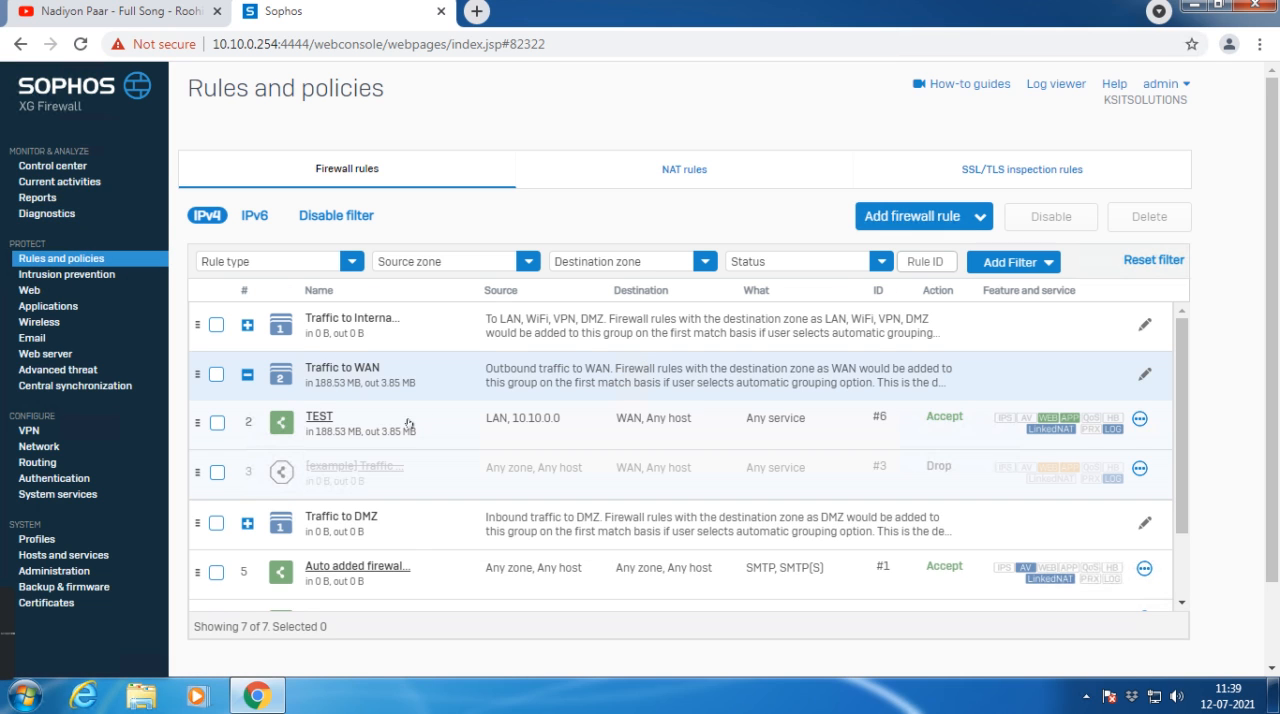
left_click(318, 418)
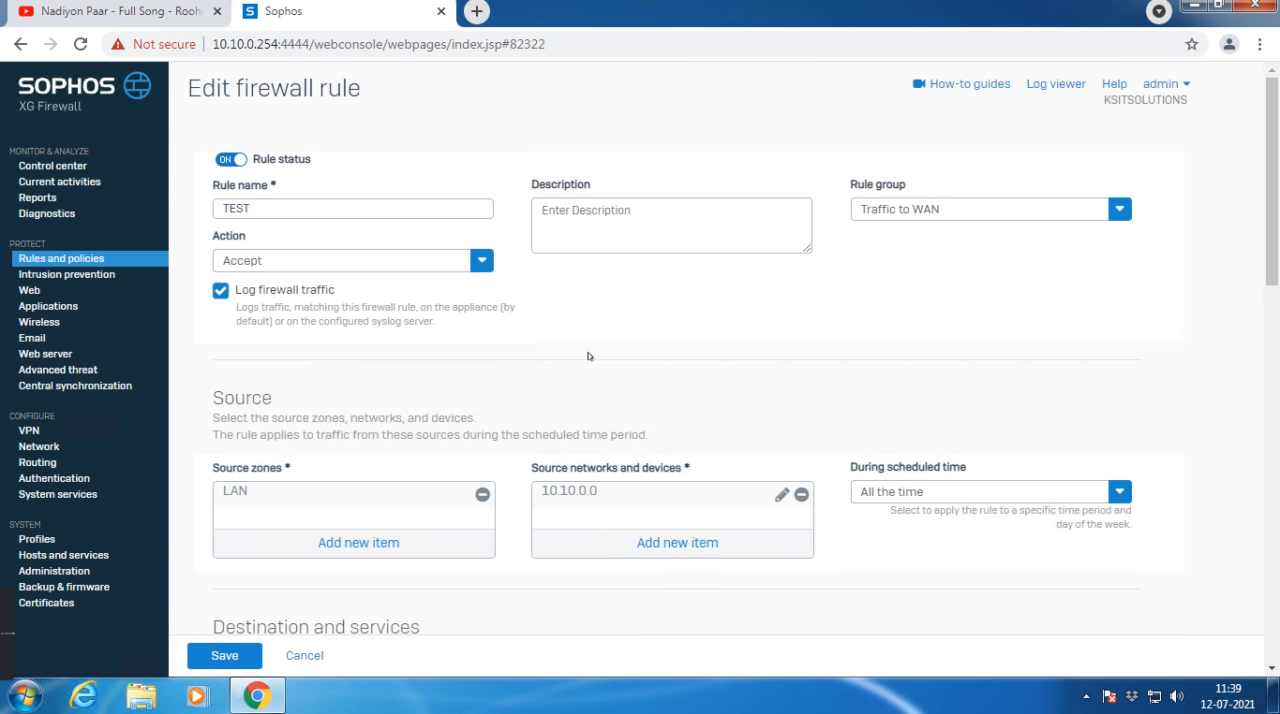
scroll(588, 355, "down", 7)
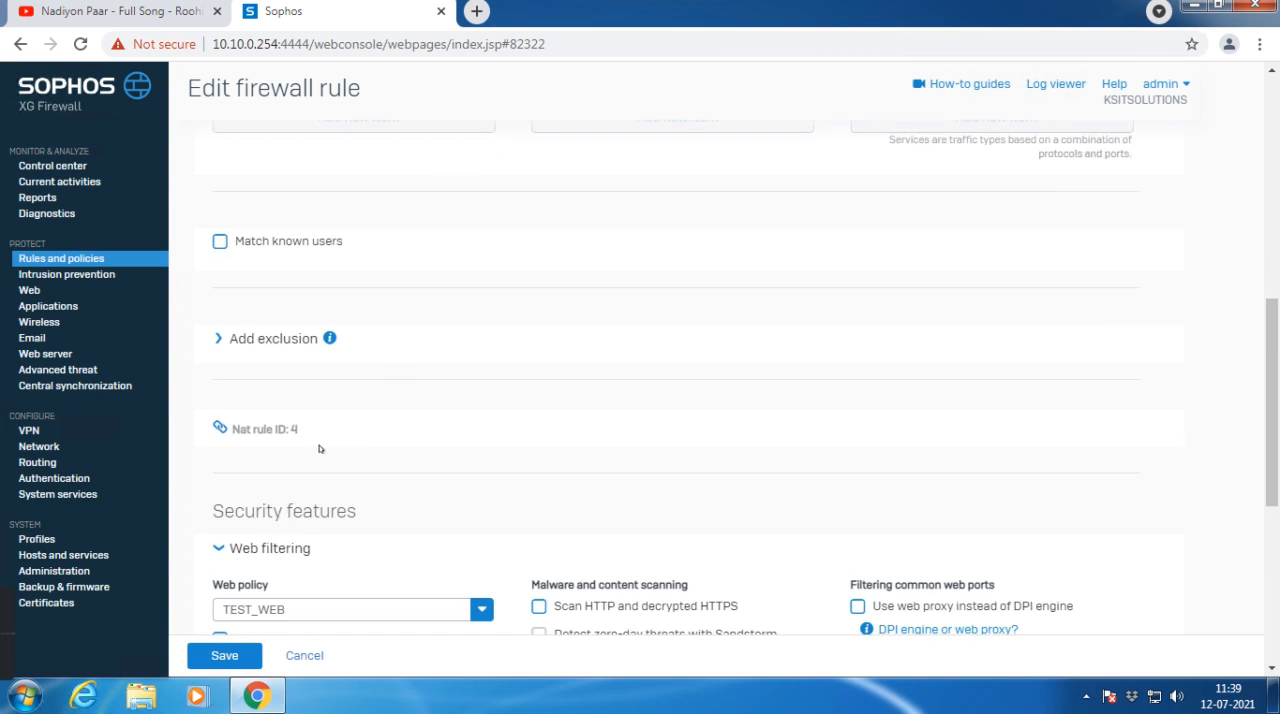
scroll(319, 449, "down", 3)
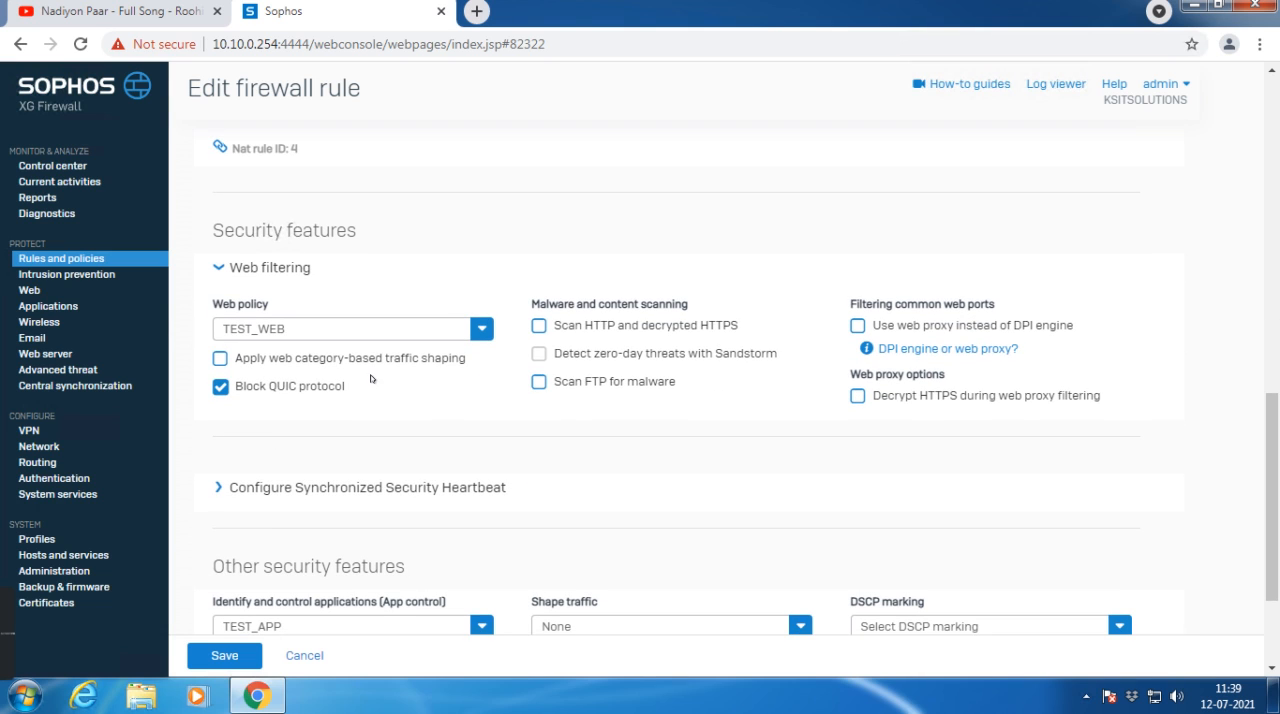
scroll(368, 388, "down", 2)
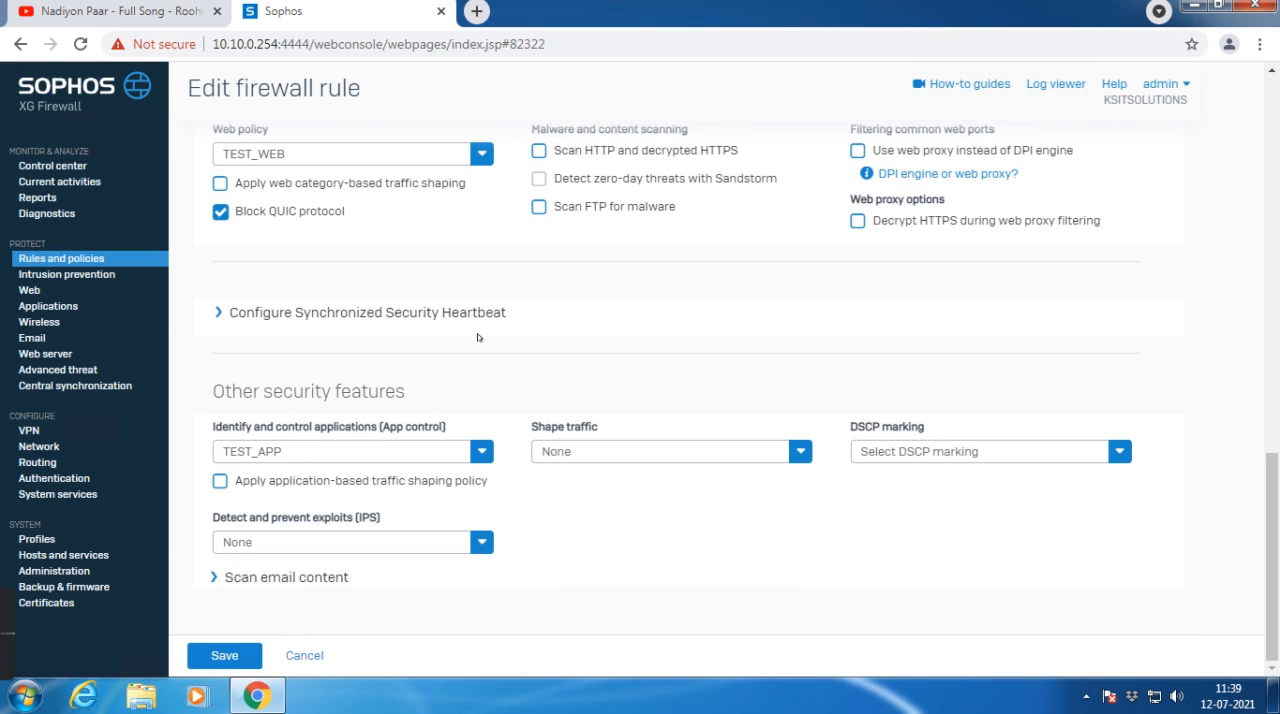
scroll(275, 365, "up", 1)
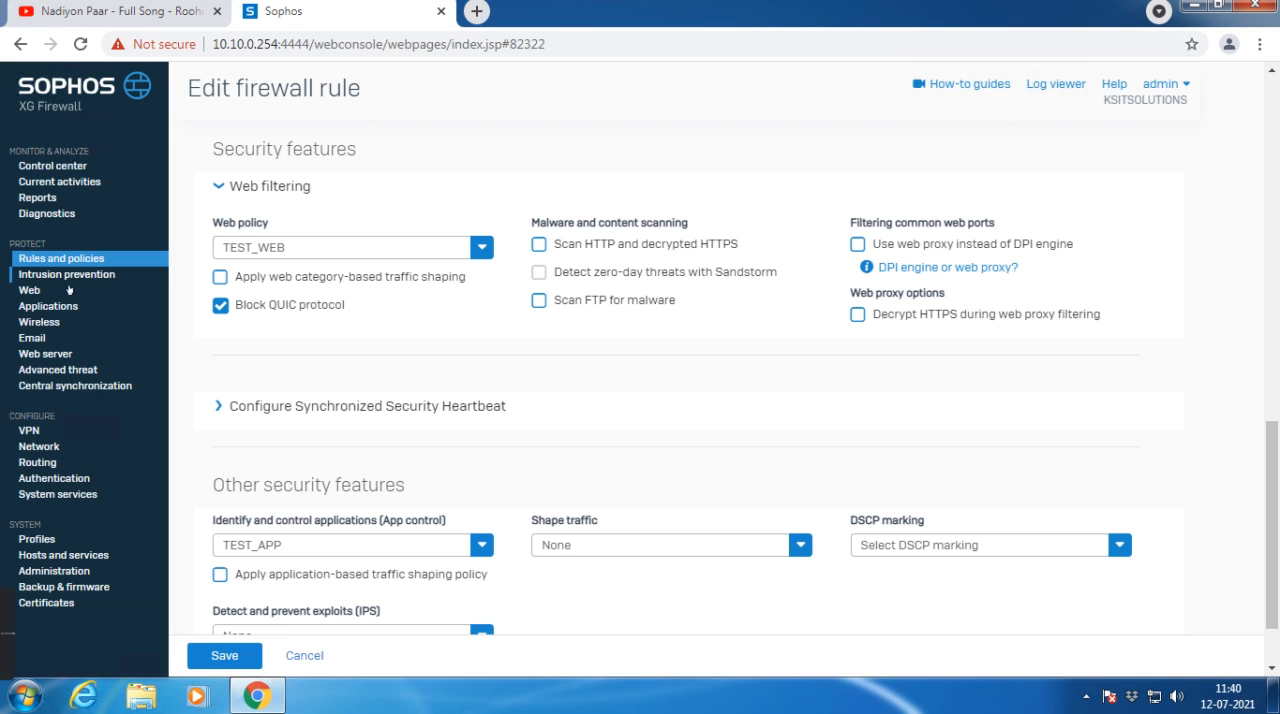
Step: Expand the TEST_WEB web policy and examine the full list of activities in its Anybody rule
left_click(30, 292)
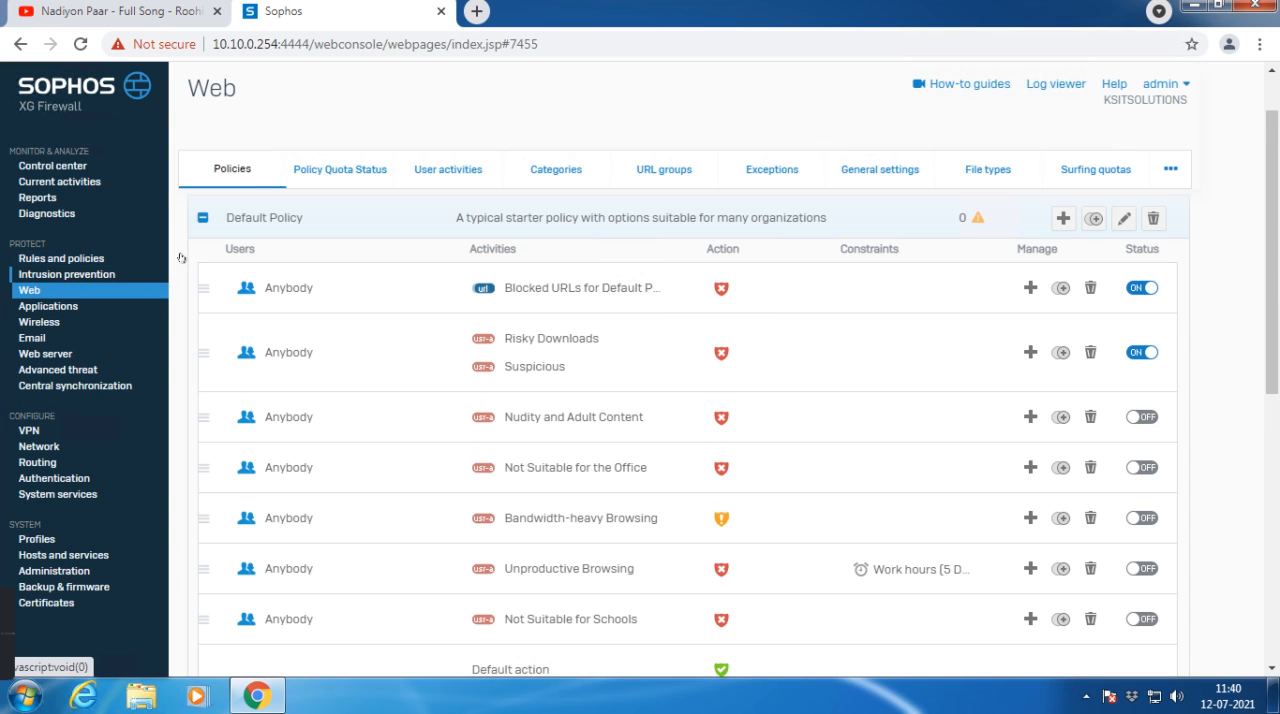
left_click(203, 217)
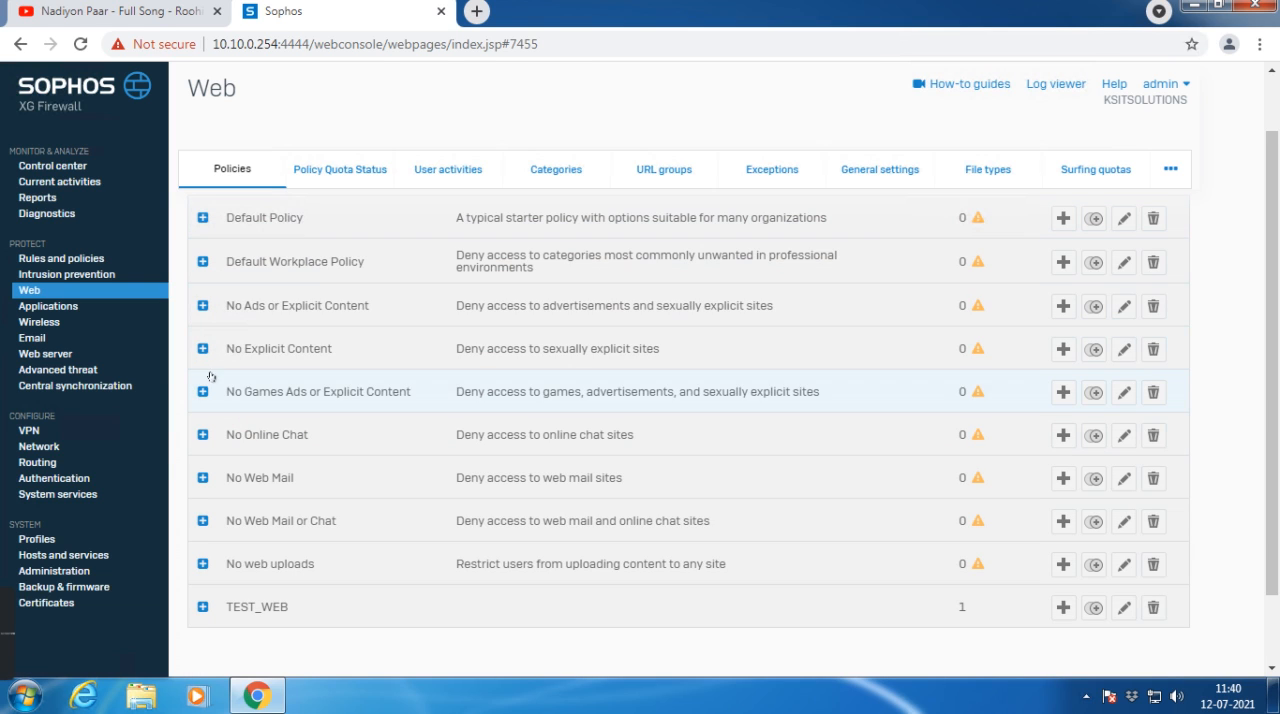
scroll(204, 550, "down", 1)
left_click(203, 521)
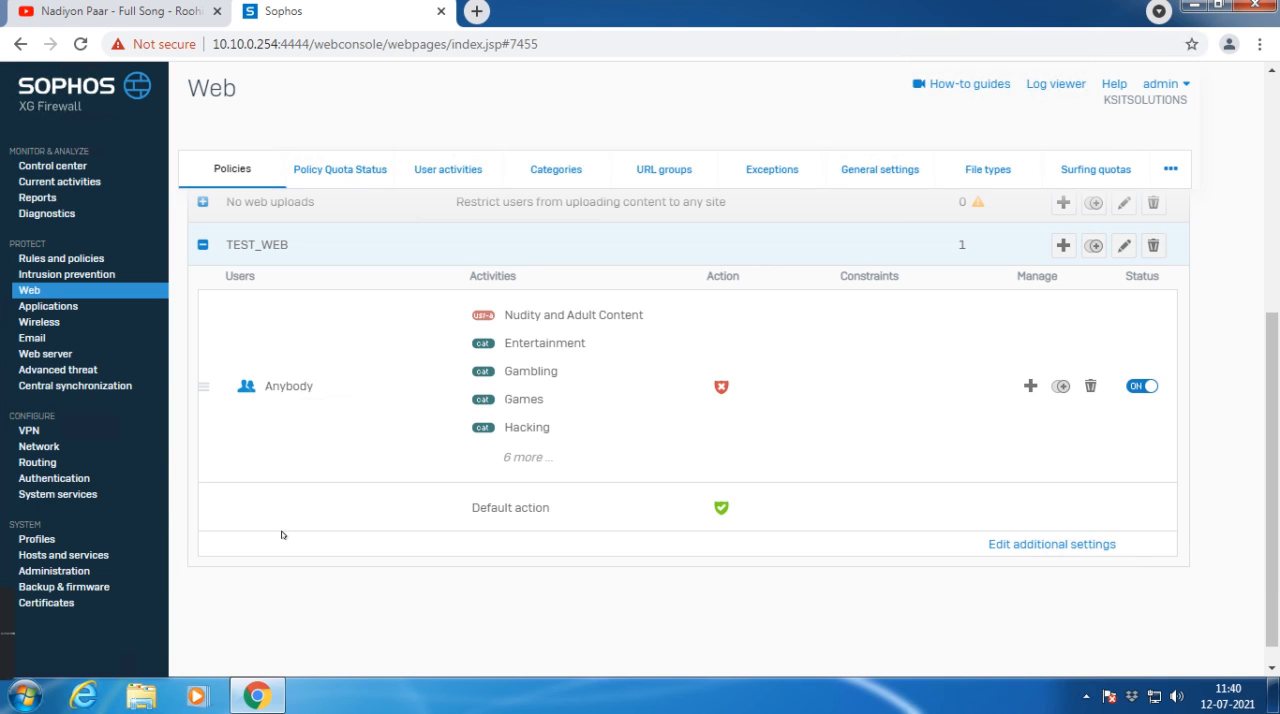
left_click(520, 462)
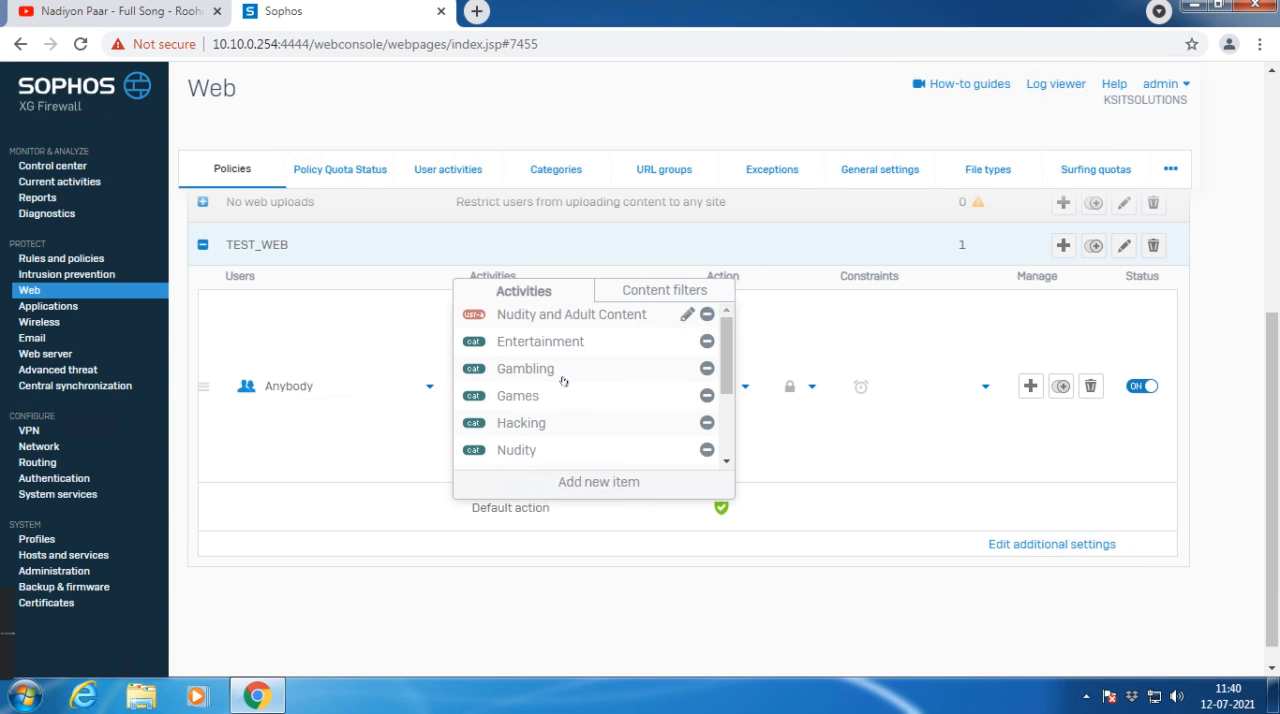
scroll(563, 381, "down", 3)
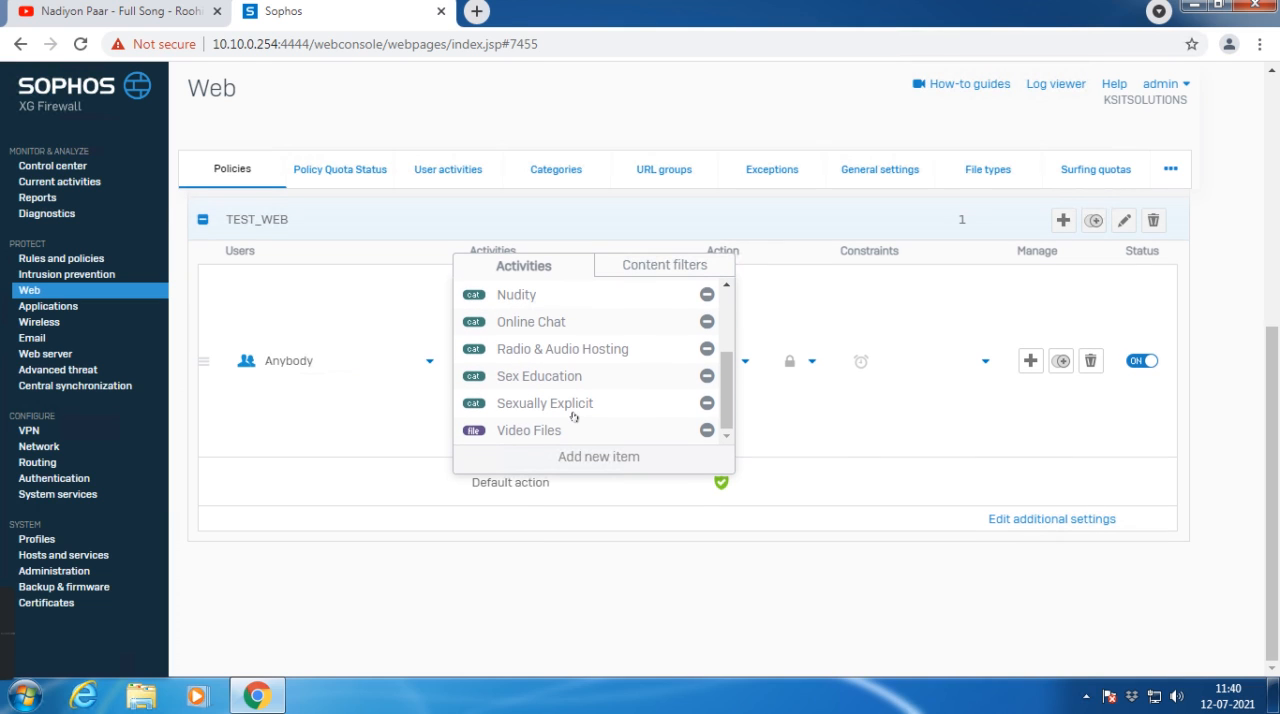
scroll(573, 370, "up", 5)
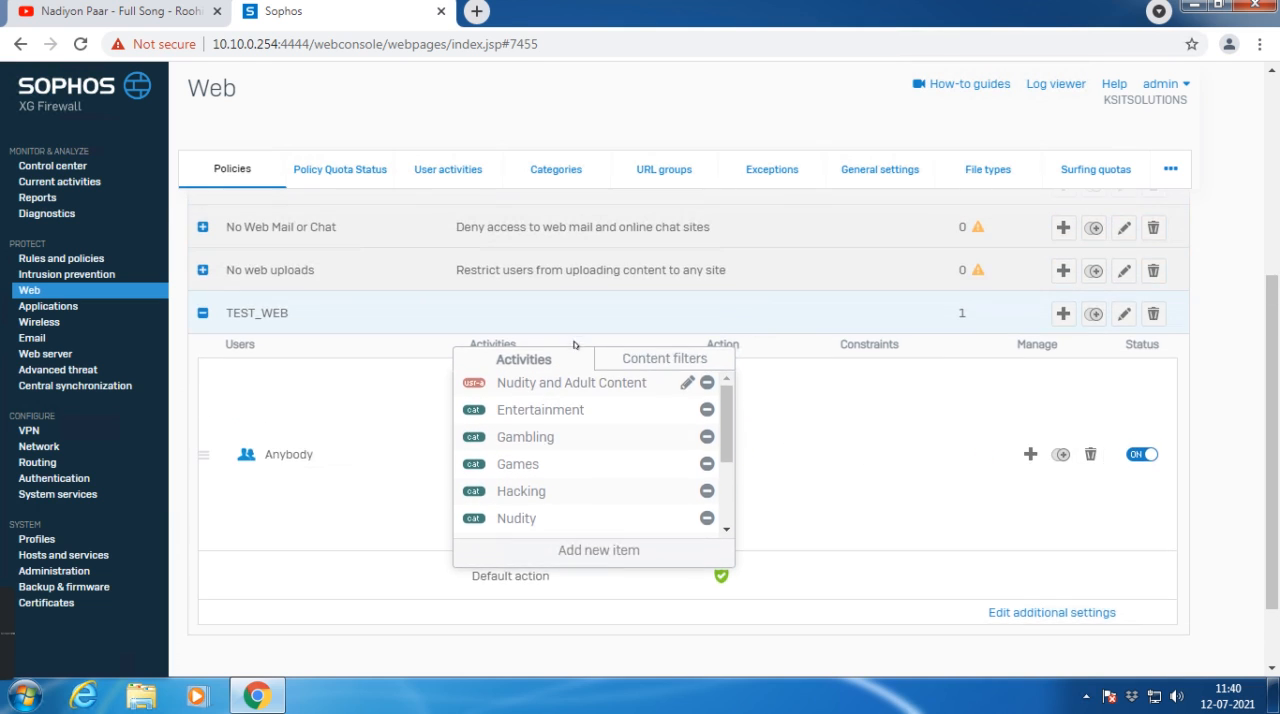
left_click(843, 542)
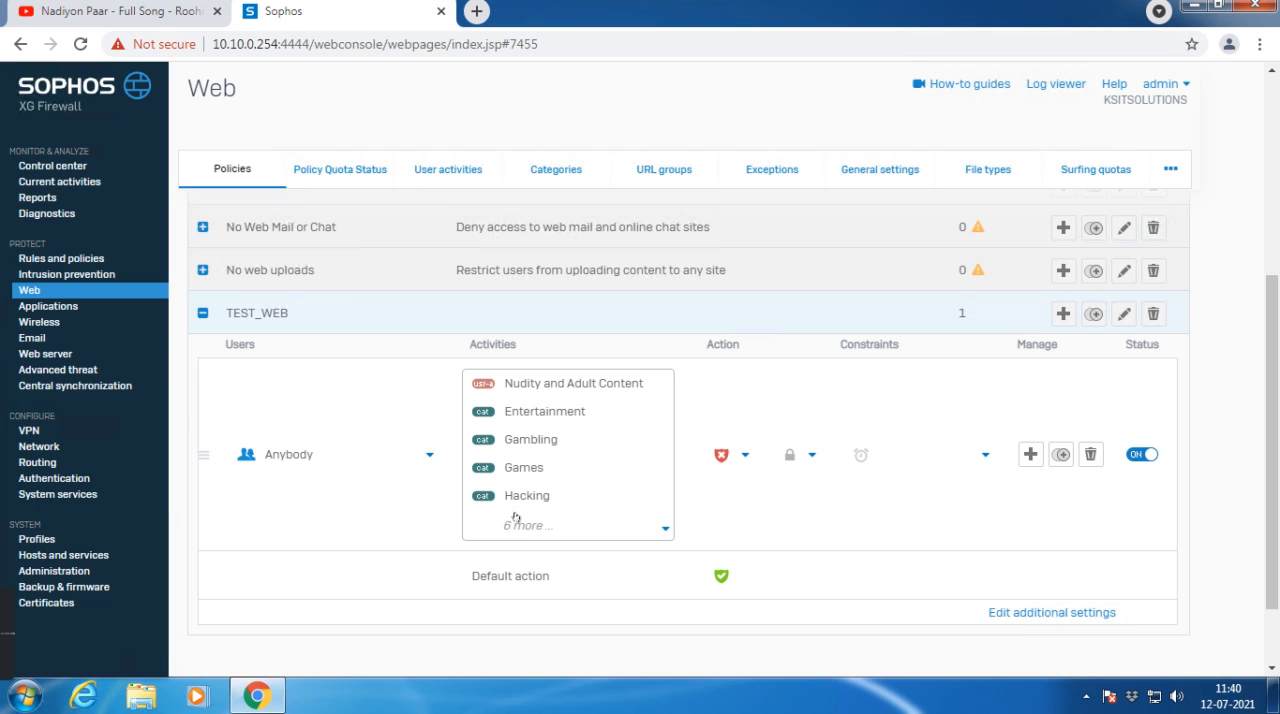
mouse_move(521, 533)
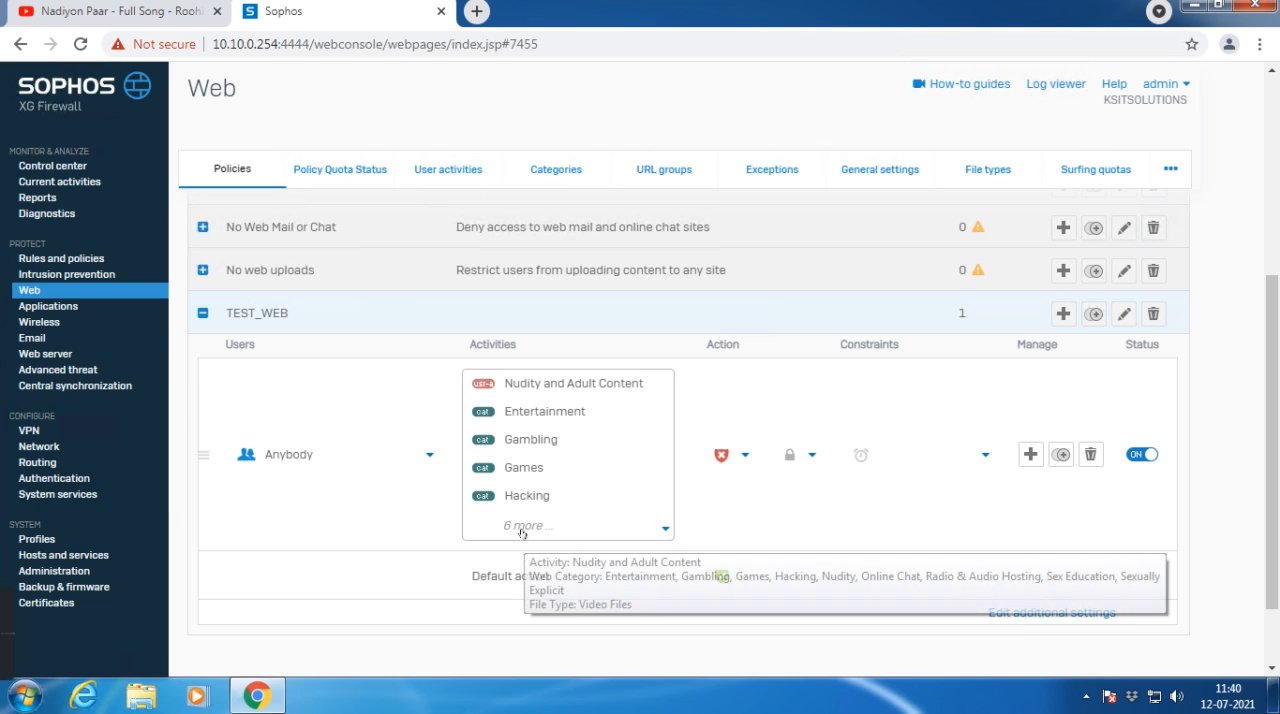
Step: Add the Video hosting web category to the activities of TEST_WEB's Anybody rule and apply the policy changes
scroll(523, 532, "down", 2)
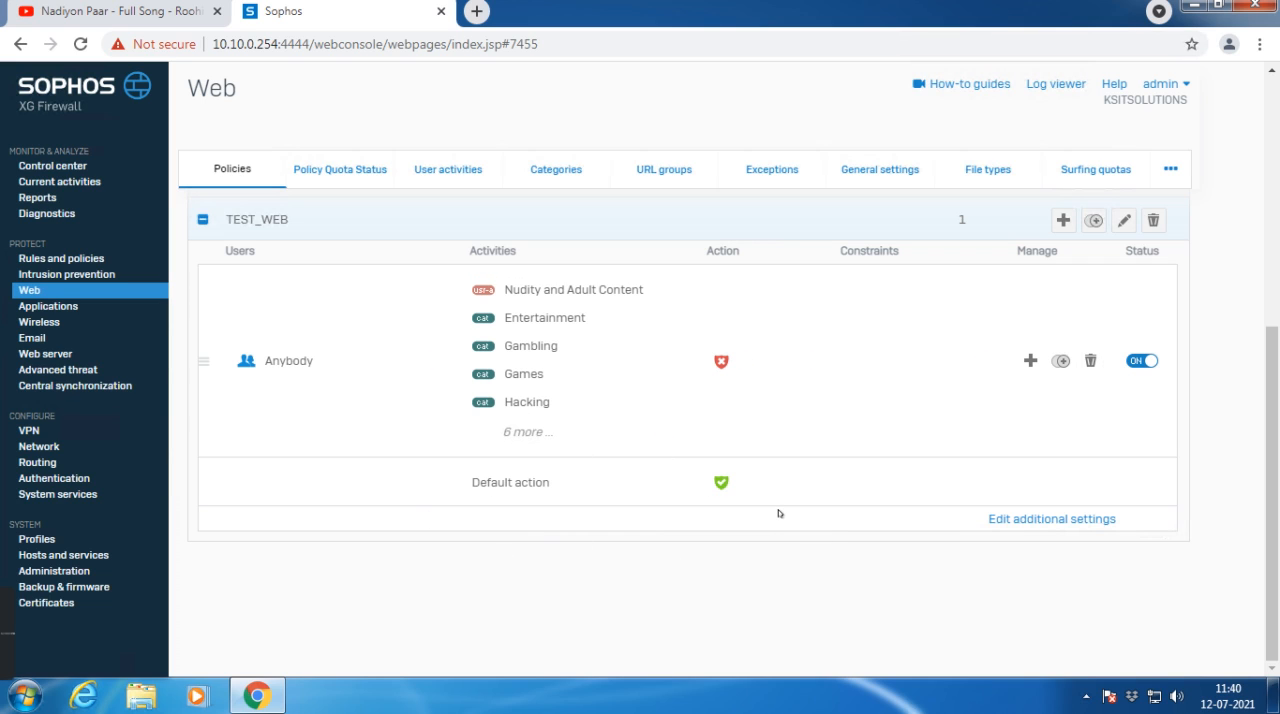
left_click(536, 432)
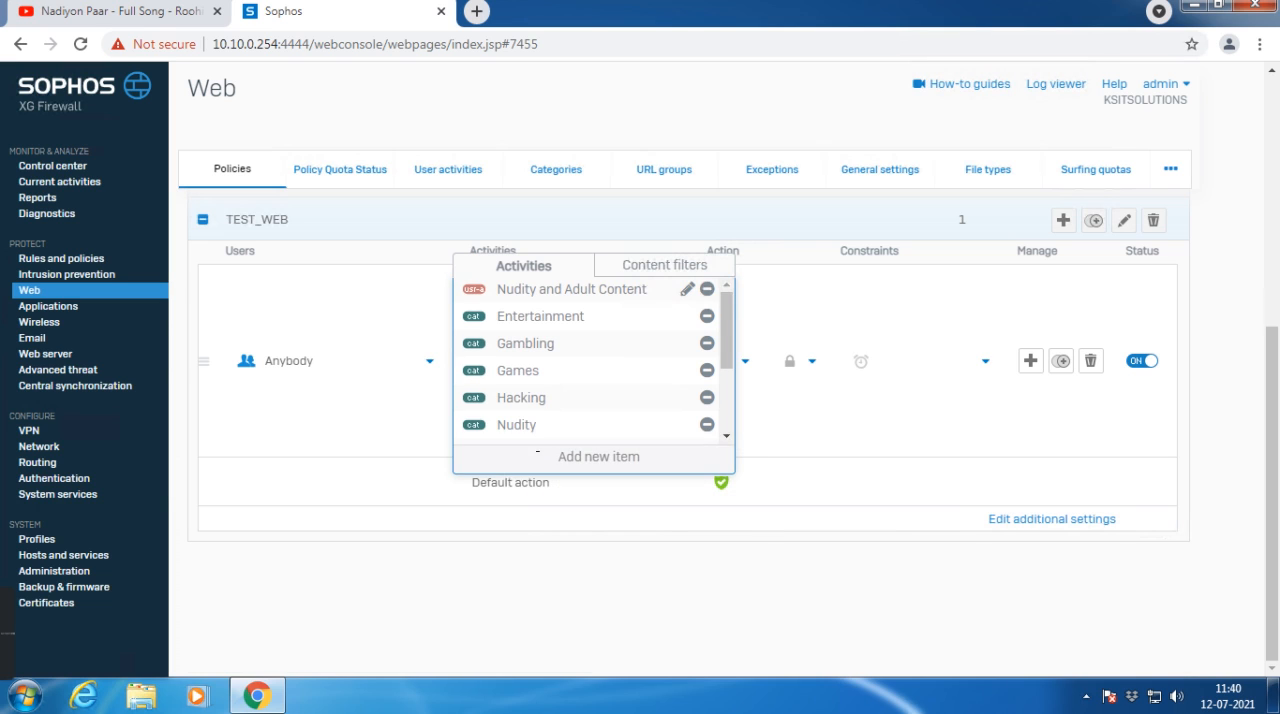
left_click(538, 454)
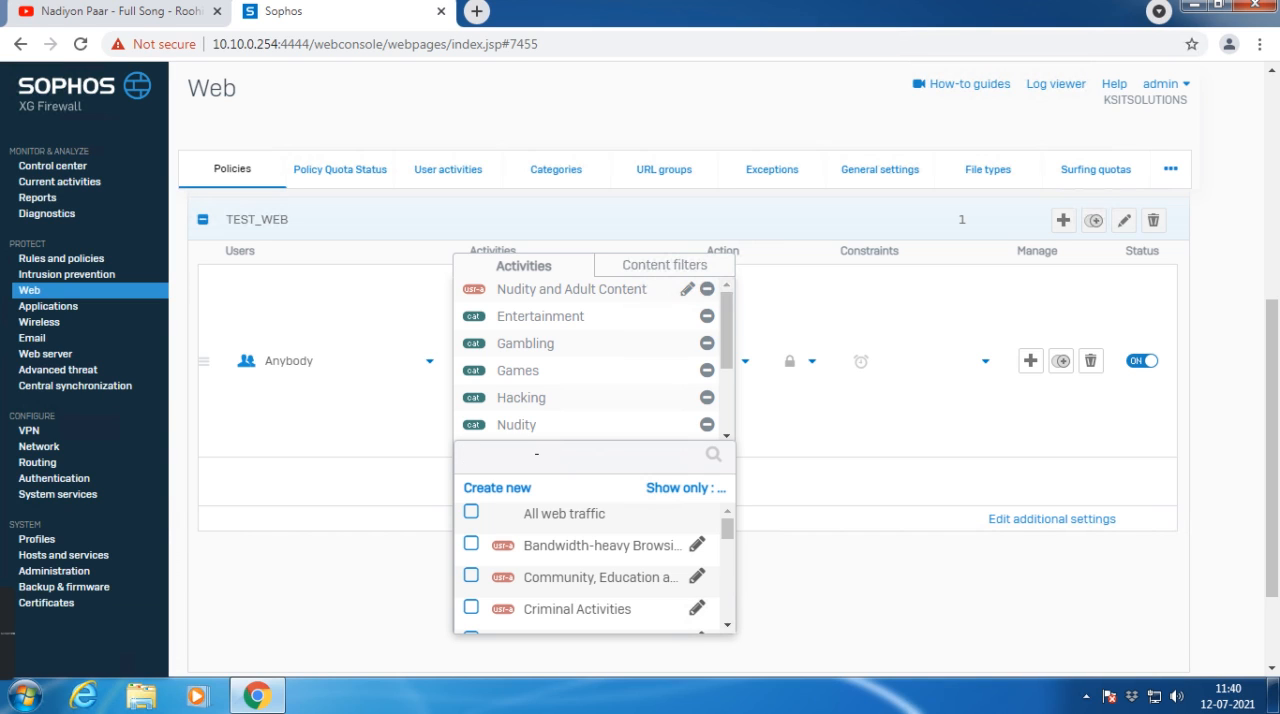
type("Vedio")
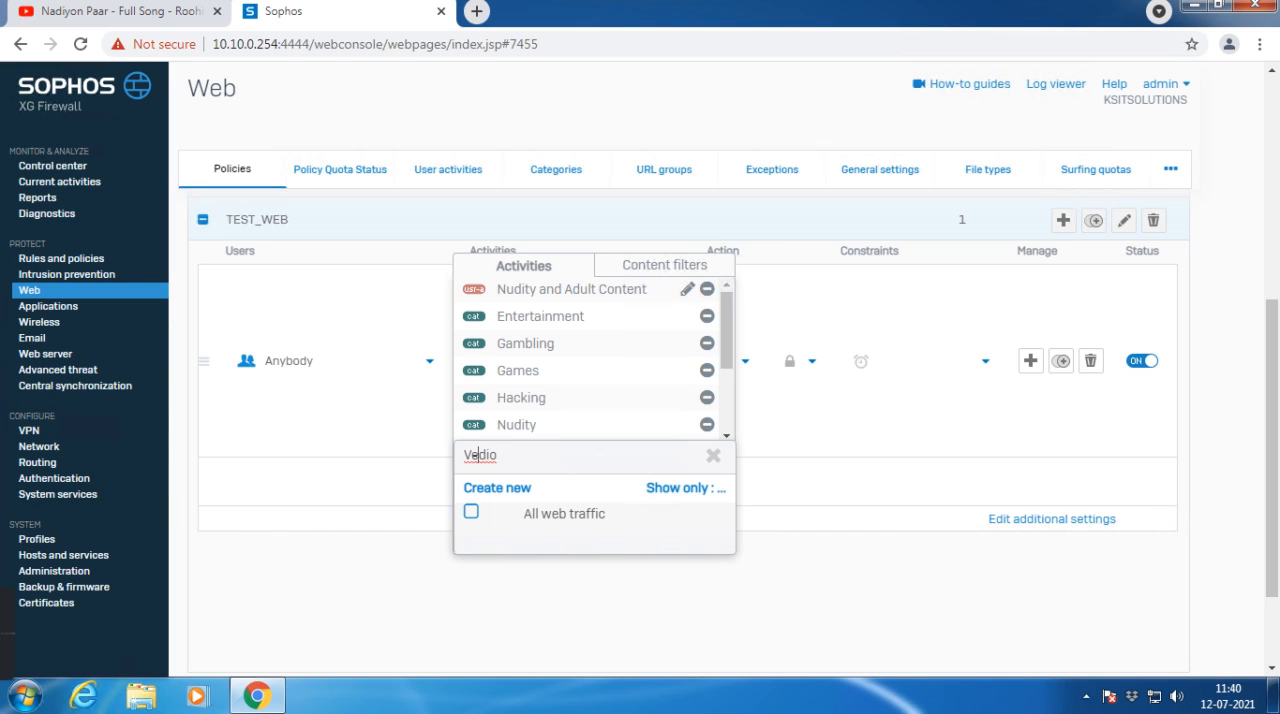
key("BackSpace")
key("Left")
key("BackSpace")
left_click(651, 488)
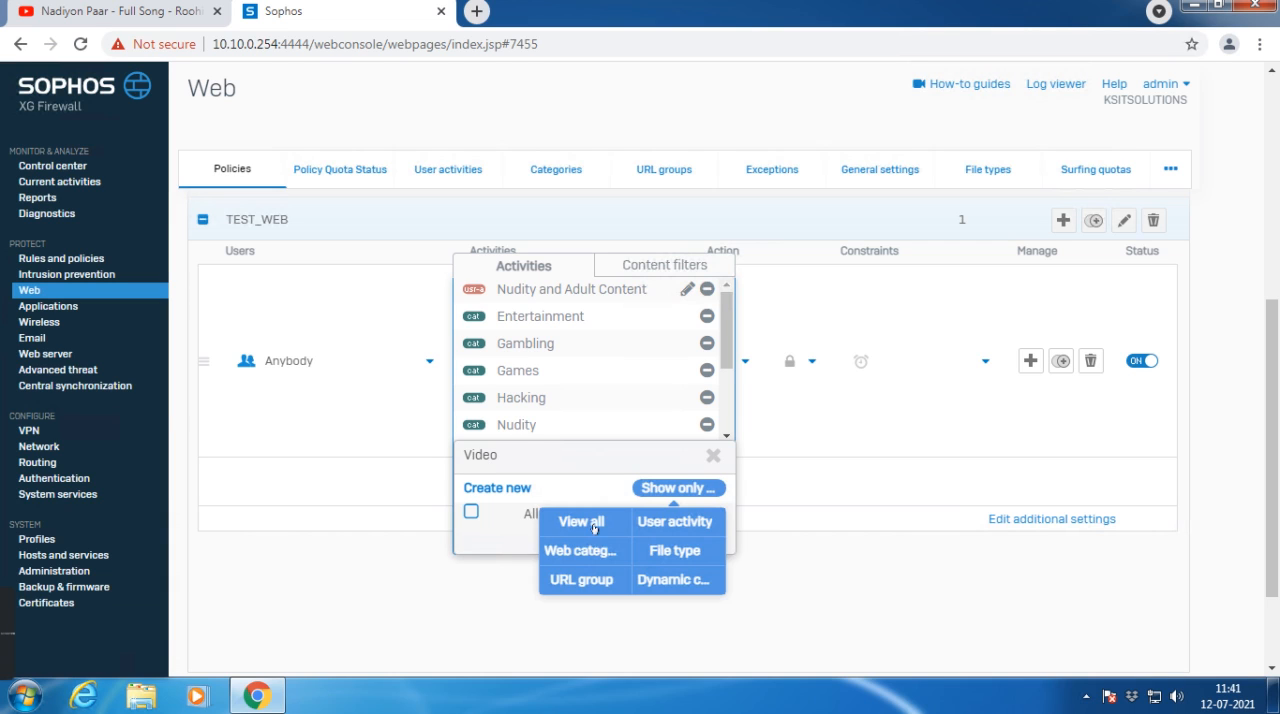
left_click(579, 528)
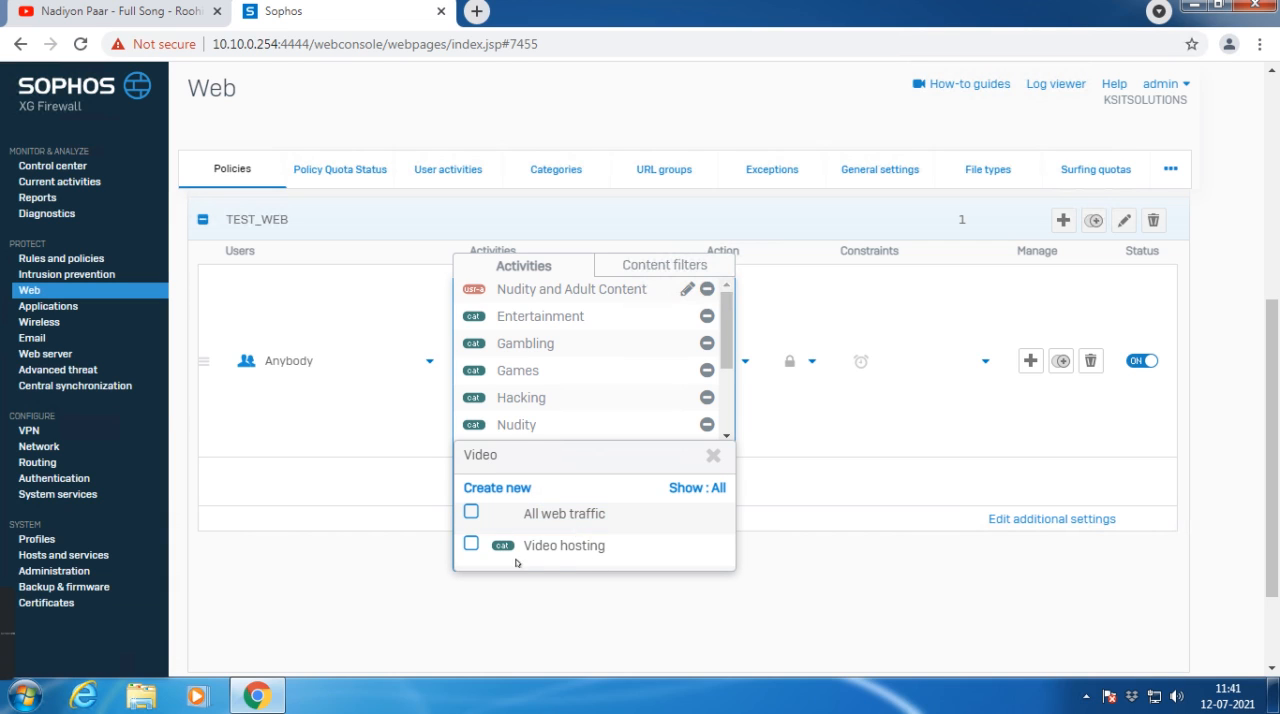
left_click(570, 547)
left_click(569, 594)
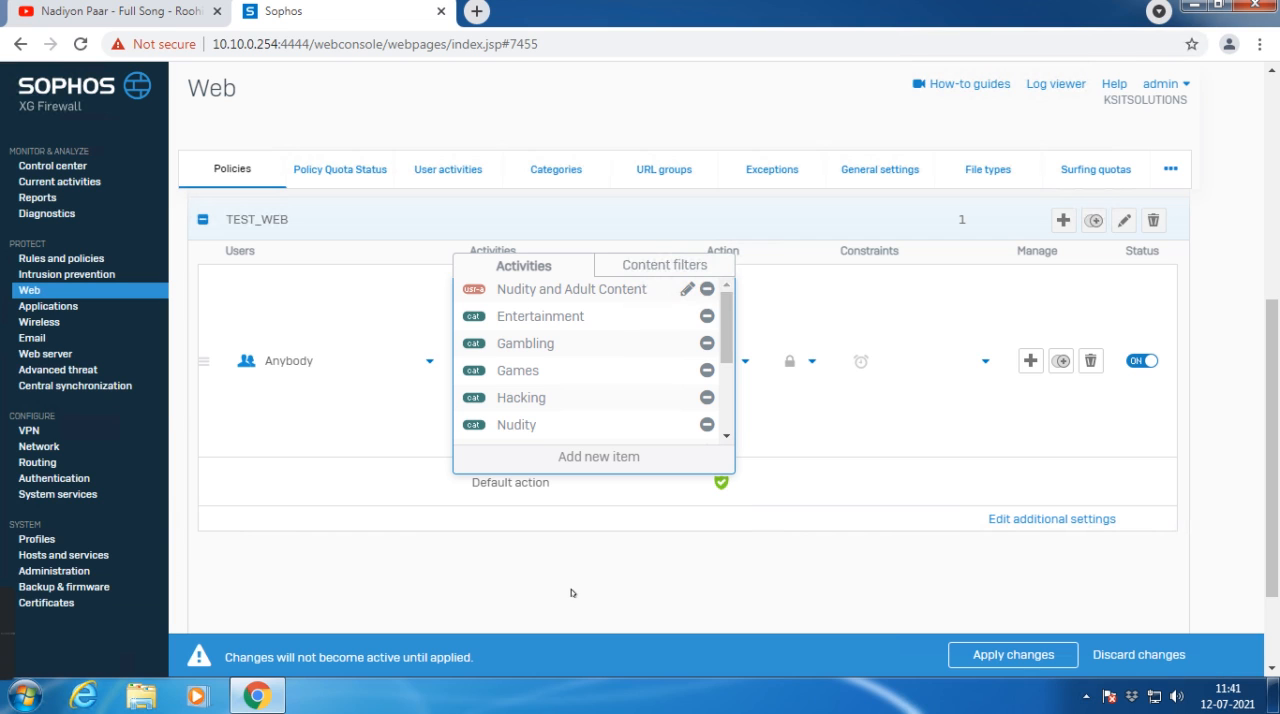
left_click(972, 656)
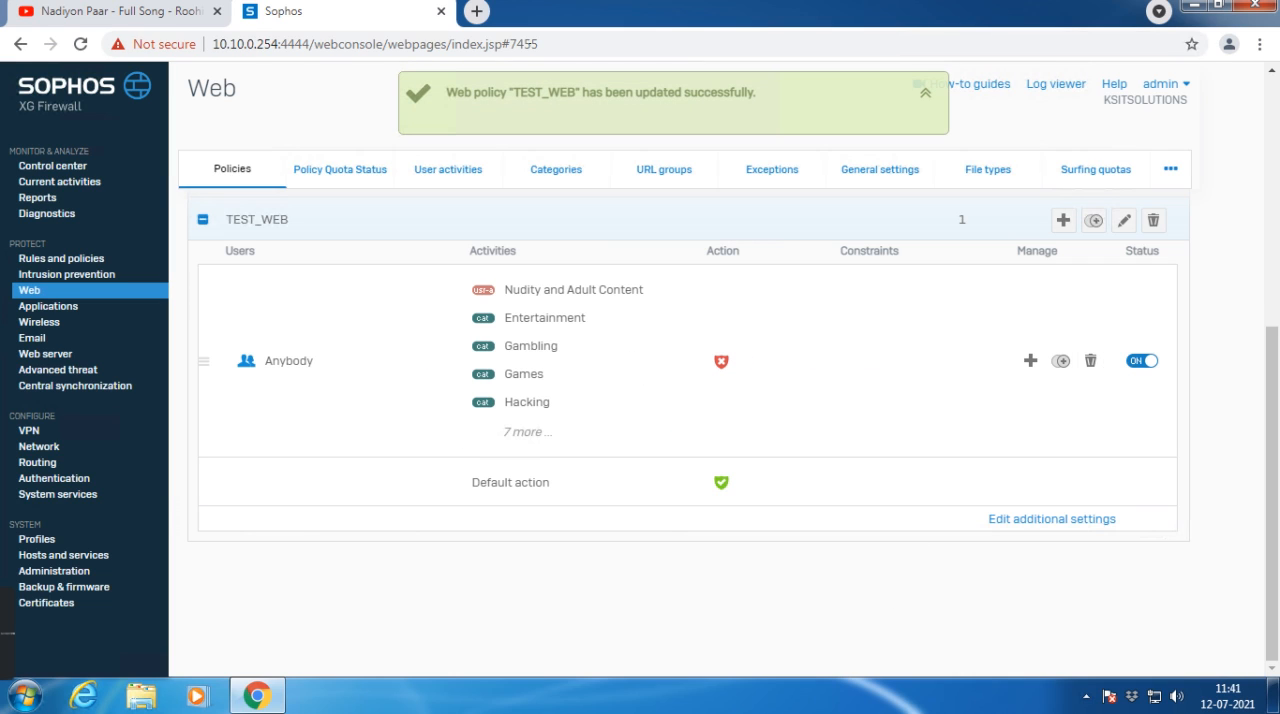
Step: Test access to youtube.com in a new regular browser tab and dismiss the promotional banner on its home page
left_click(477, 11)
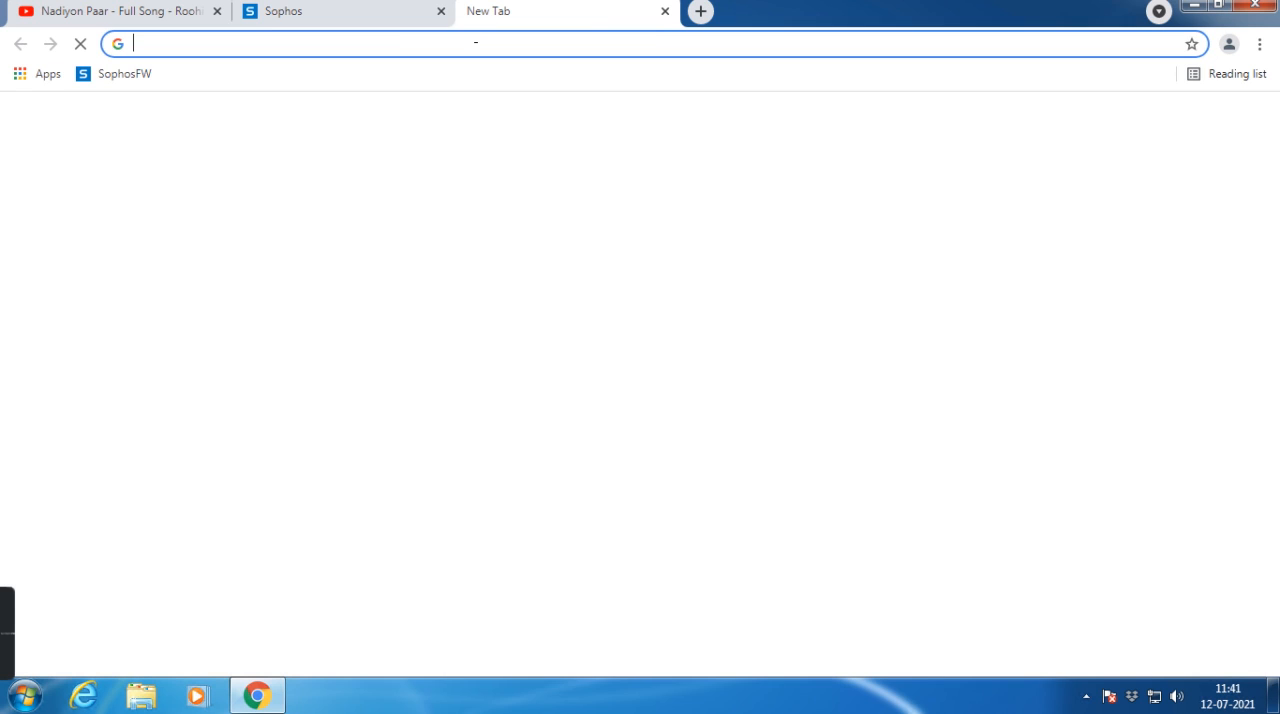
type("youtube")
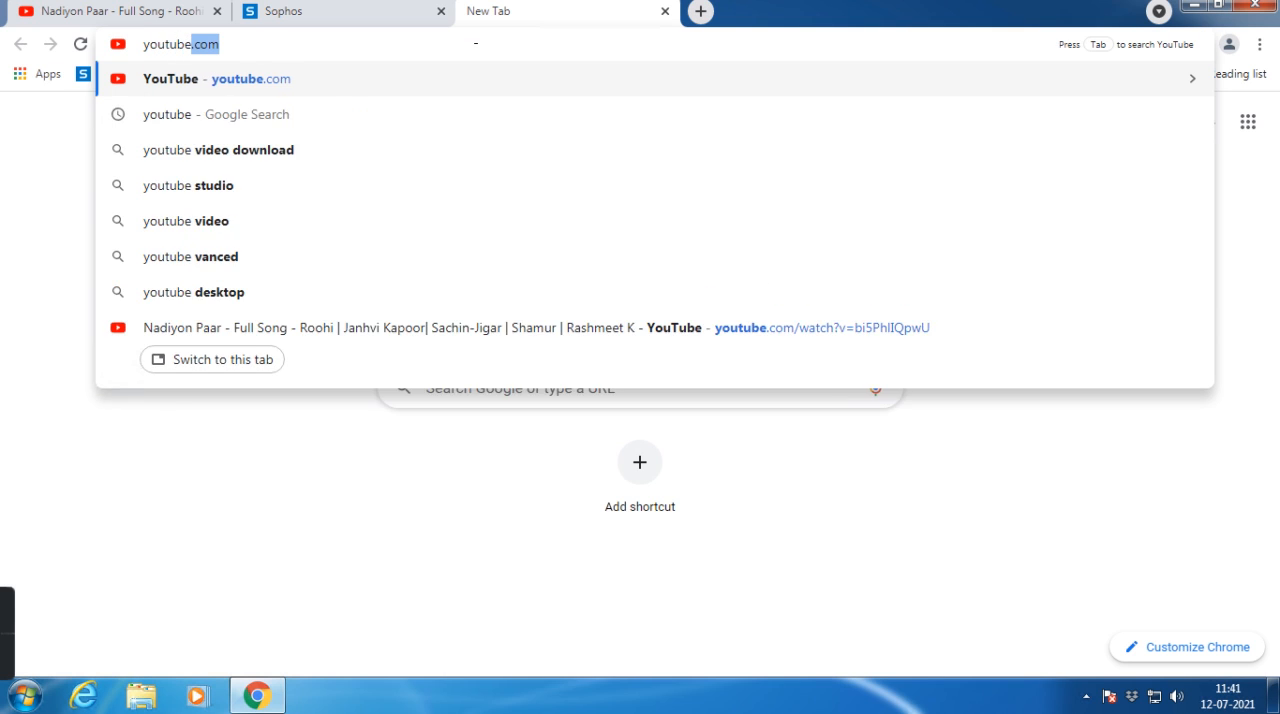
key("Return")
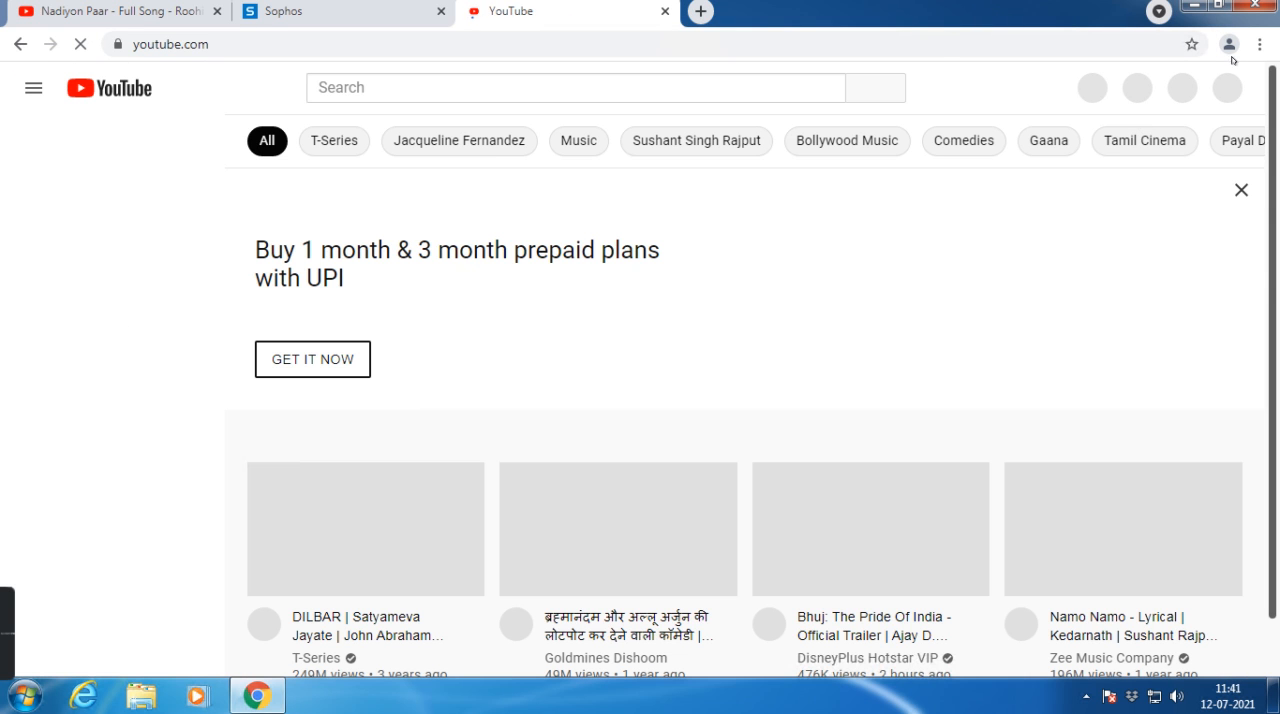
left_click(1240, 191)
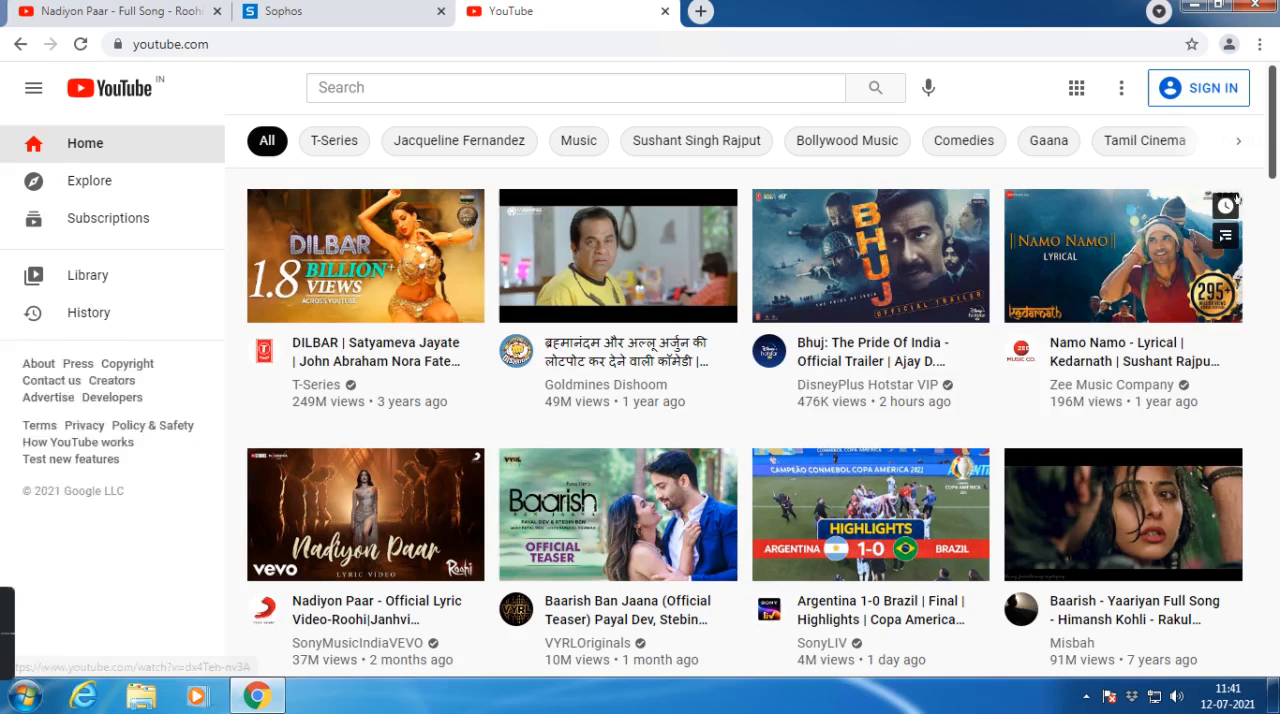
Step: Test access to youtube.com in a new incognito window and examine the advanced details of the page returned
left_click(1260, 44)
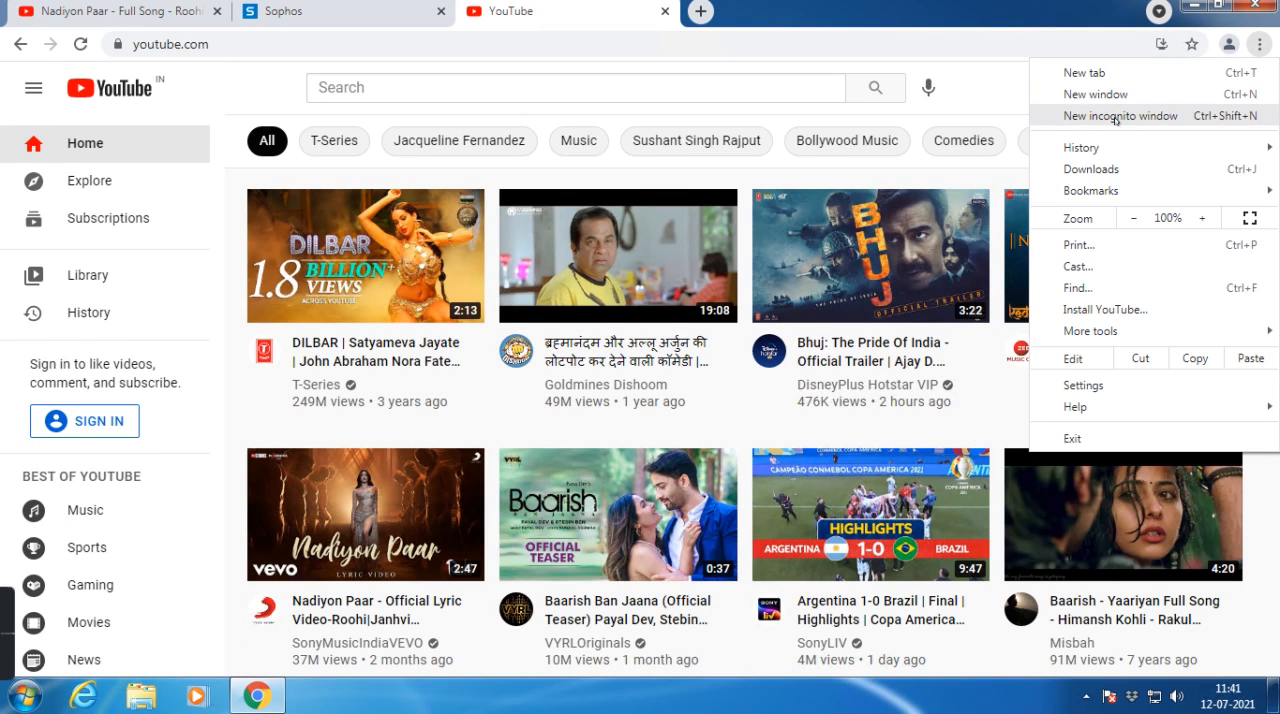
left_click(1116, 117)
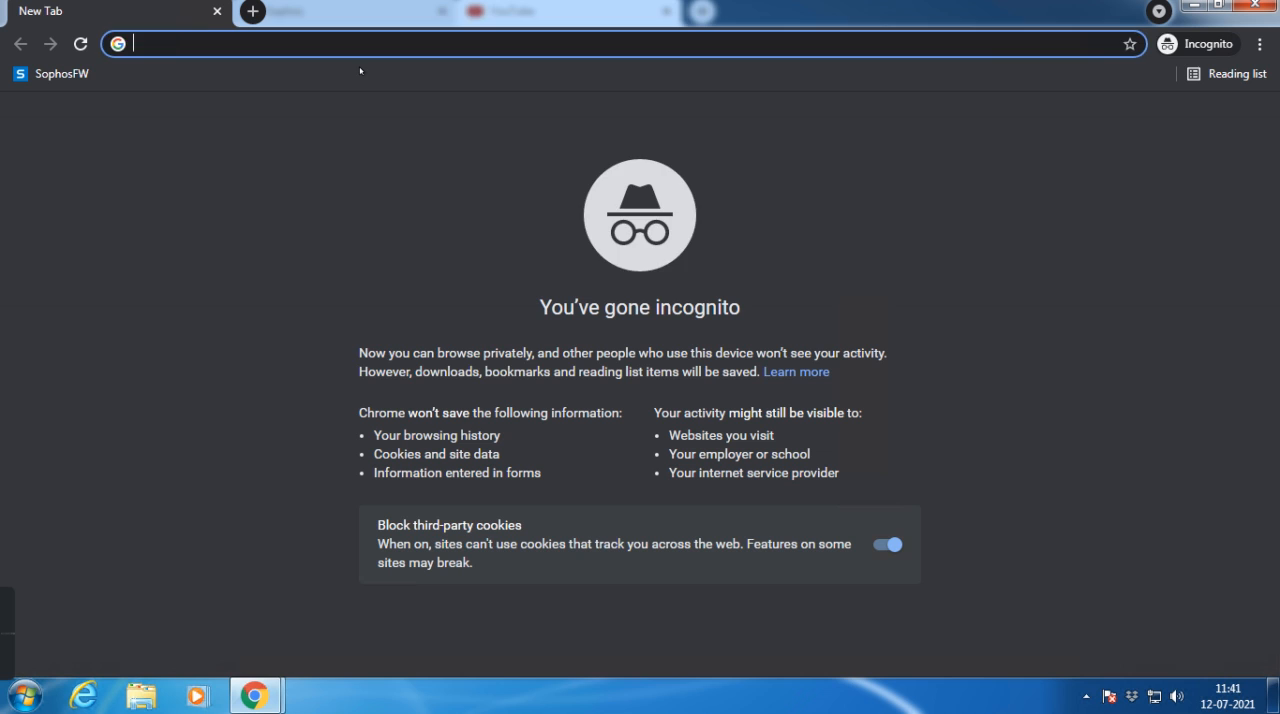
type("youtube")
key("Return")
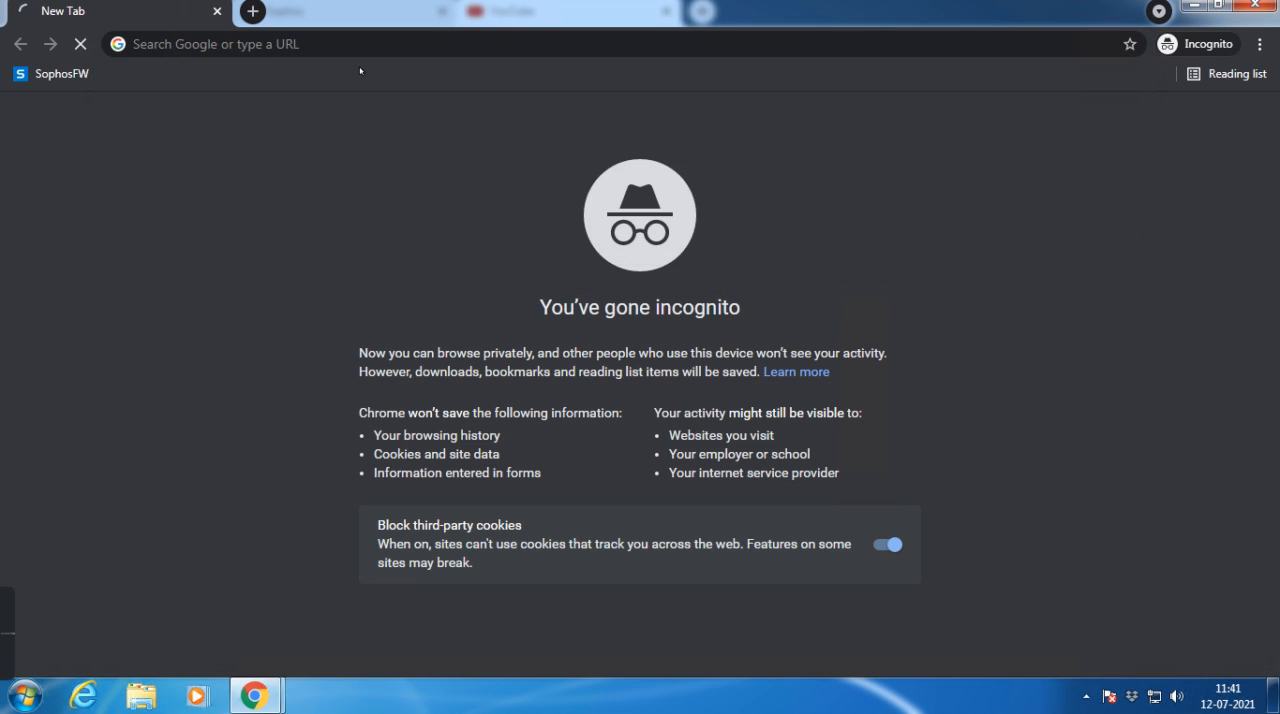
left_click(397, 447)
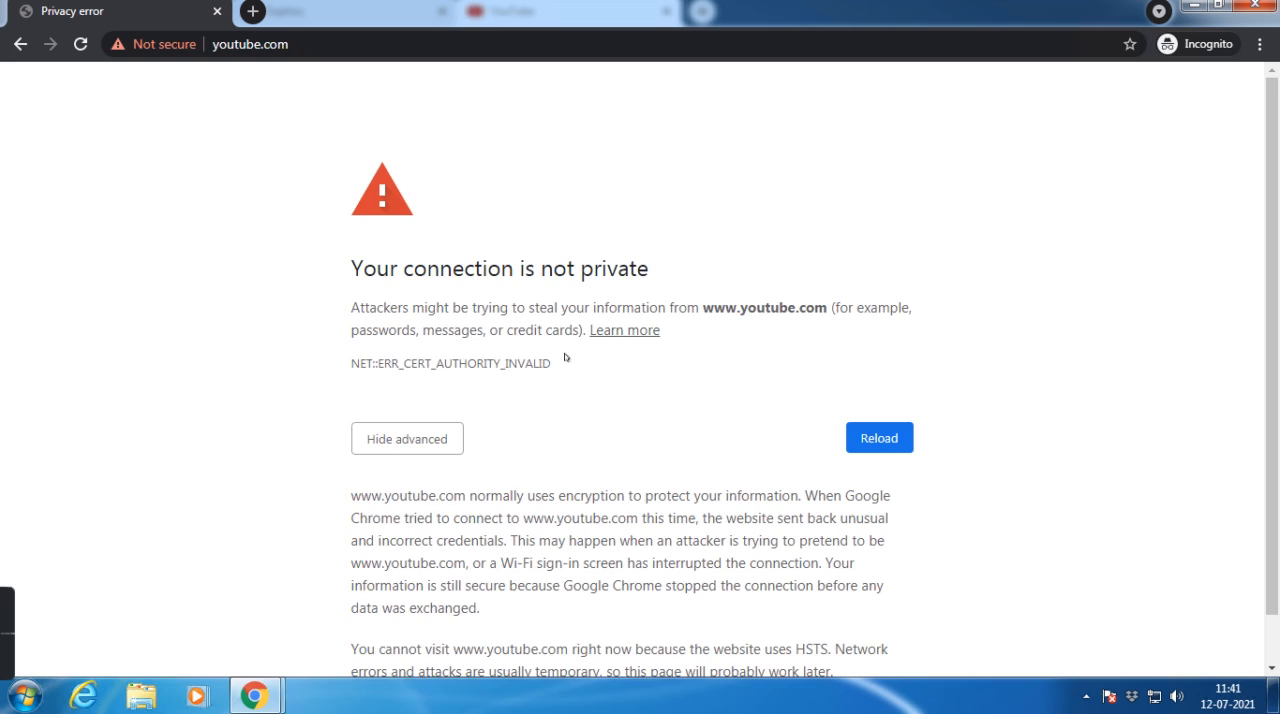
scroll(583, 408, "down", 1)
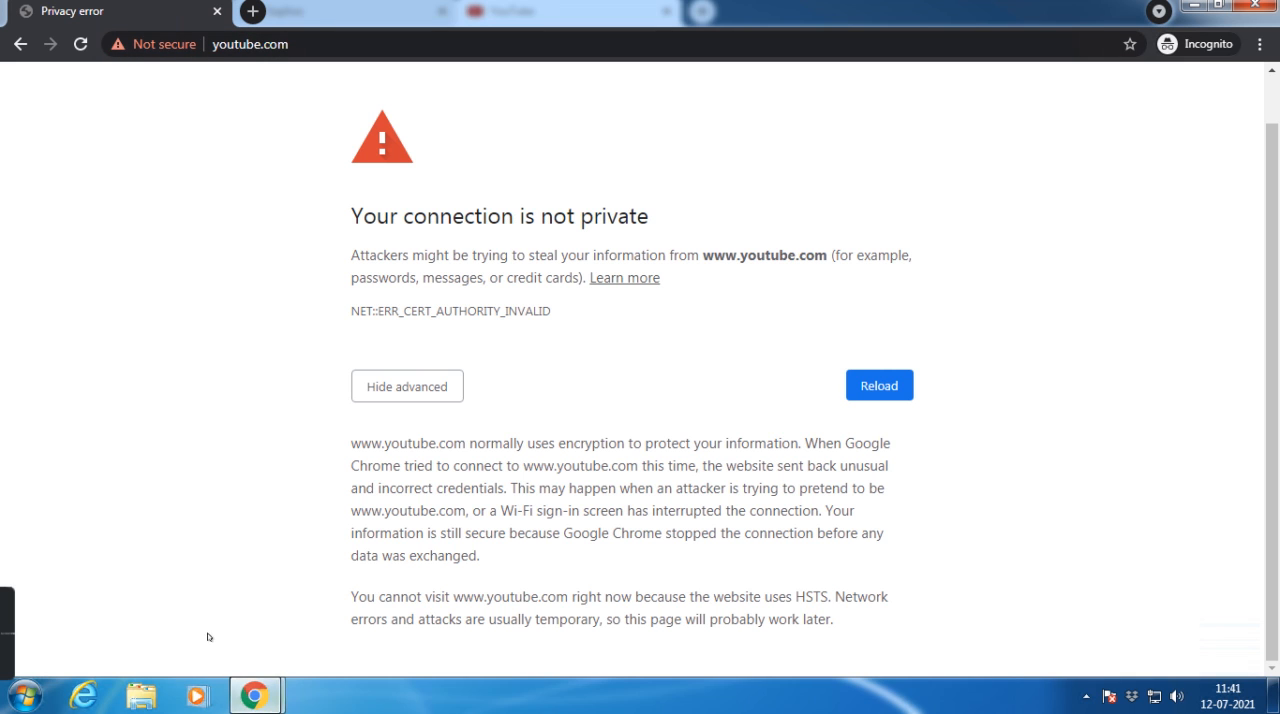
Step: Return to the firewall console, collapse the TEST_WEB policy and open the TEST_APP application filter policy
mouse_move(233, 686)
left_click(240, 540)
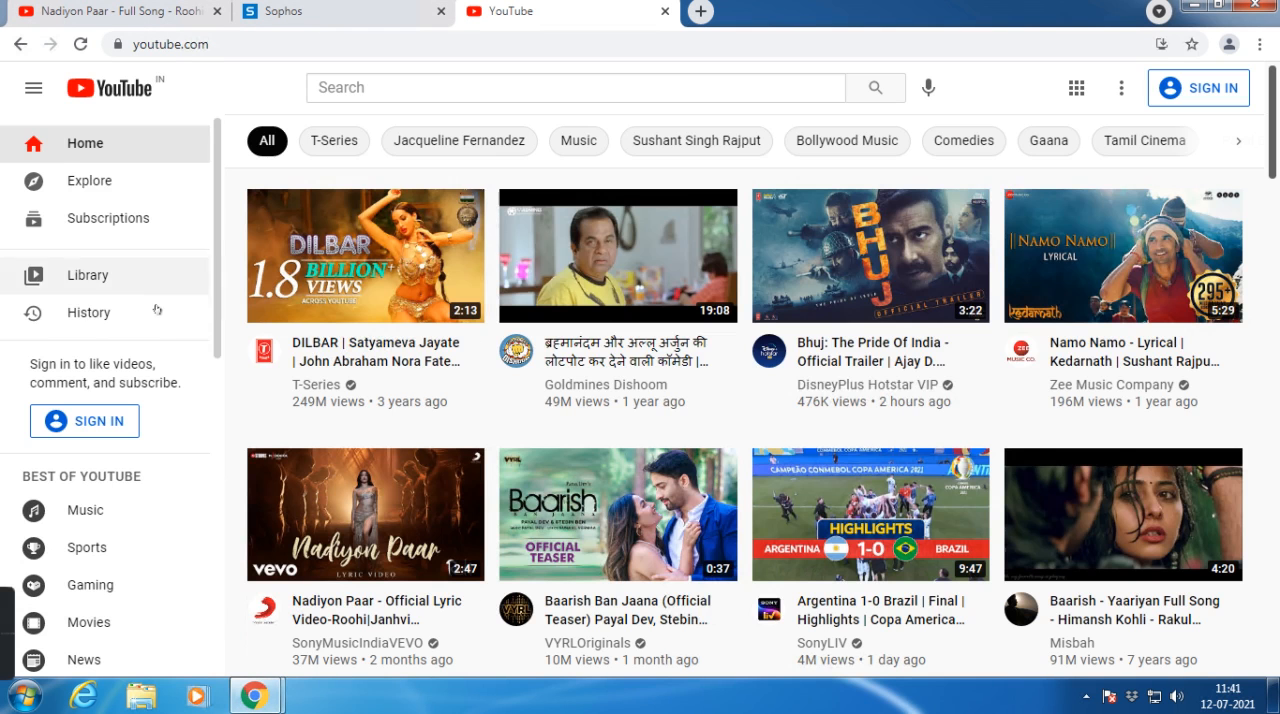
left_click(255, 18)
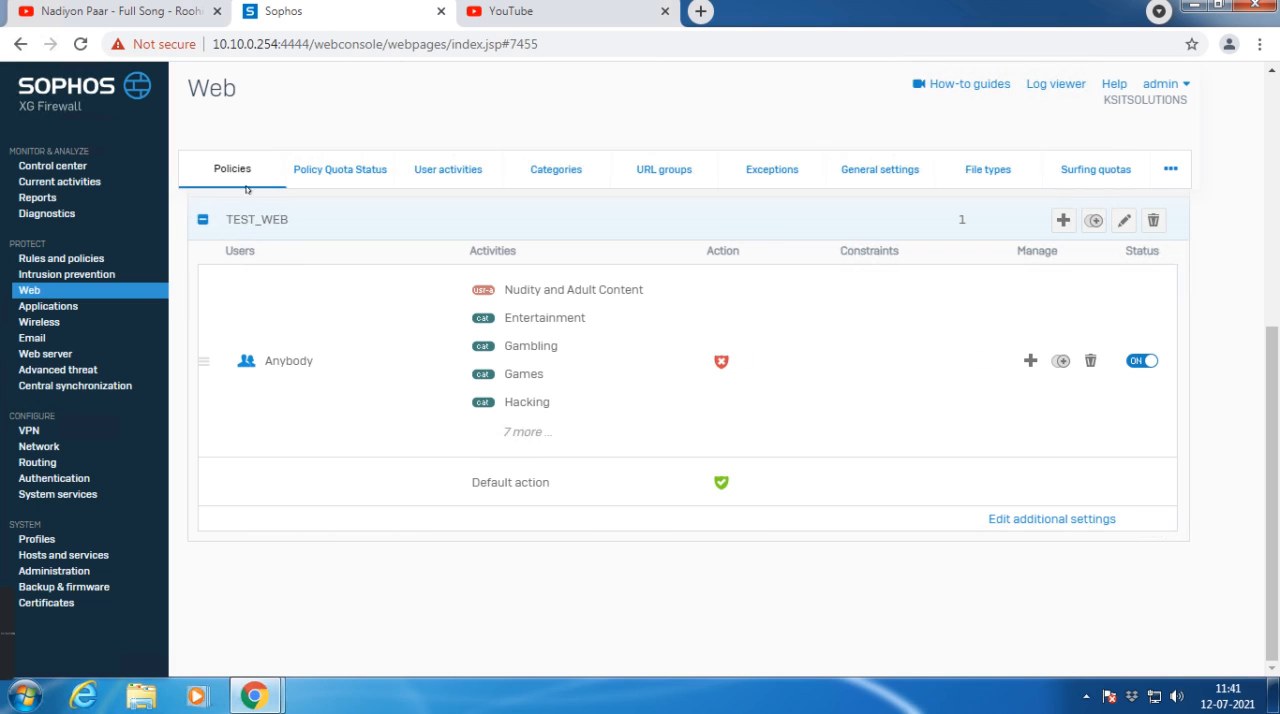
left_click(199, 221)
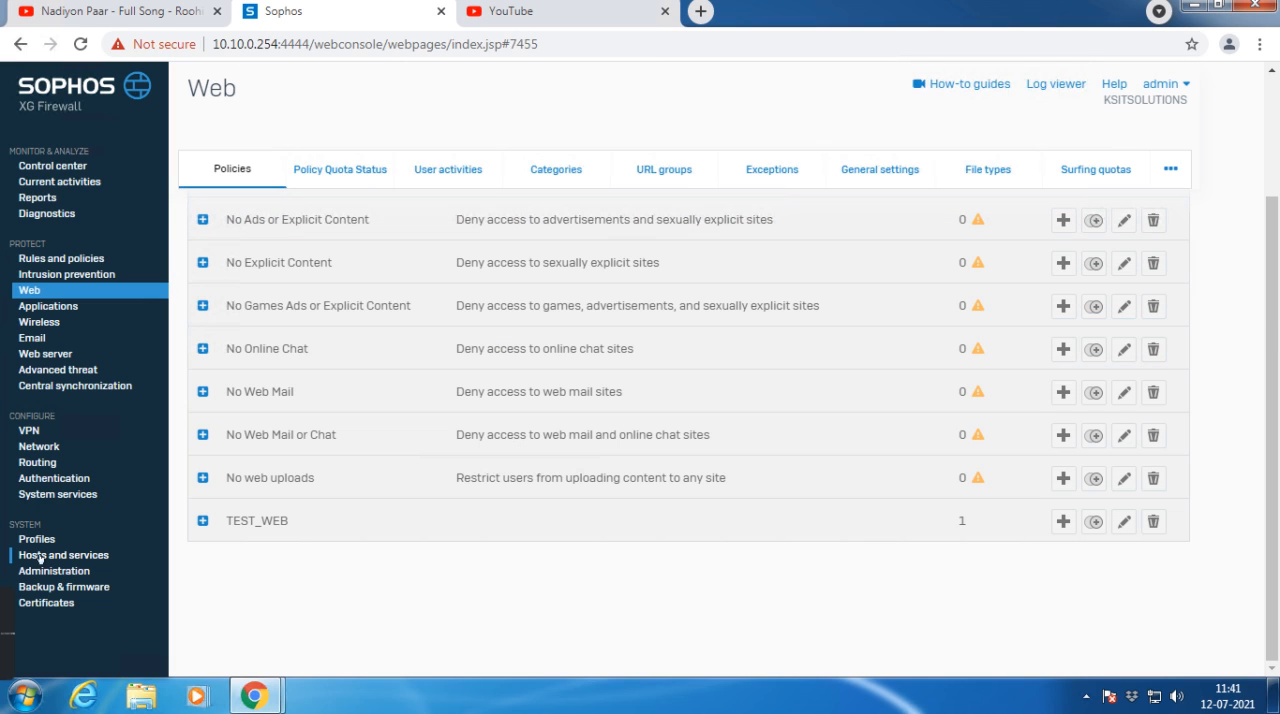
left_click(42, 306)
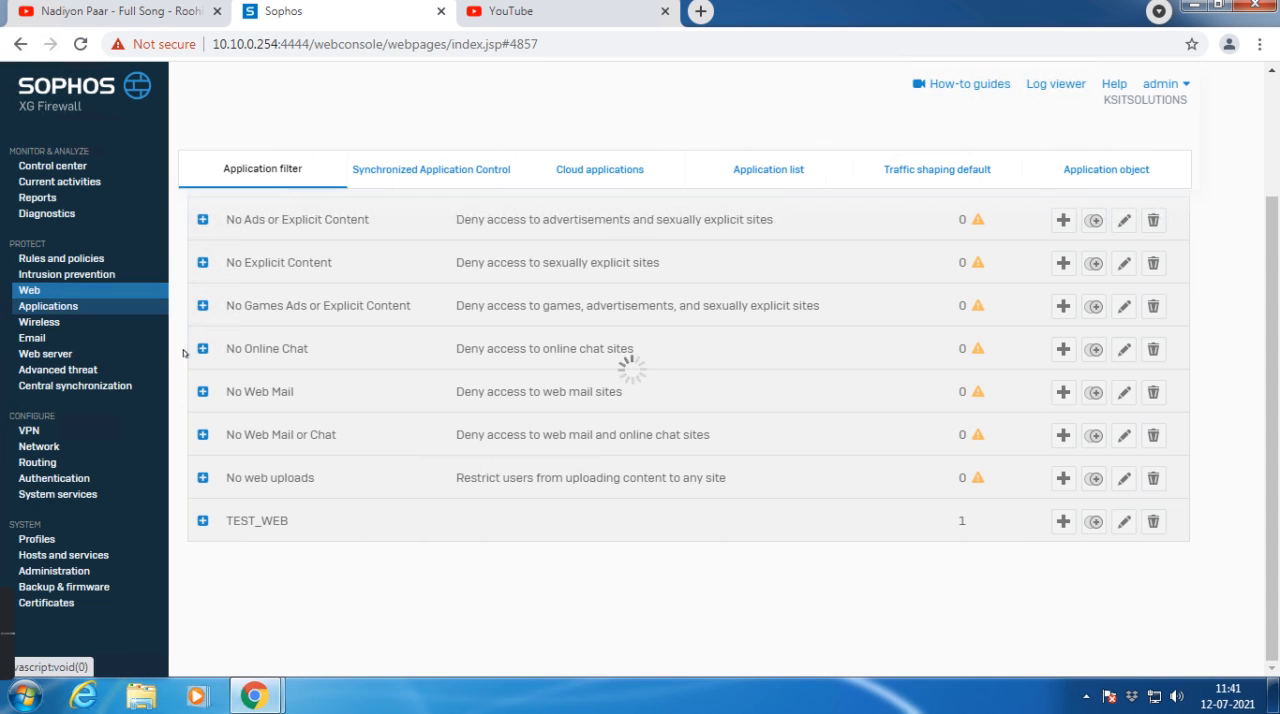
scroll(270, 540, "down", 1)
left_click(270, 540)
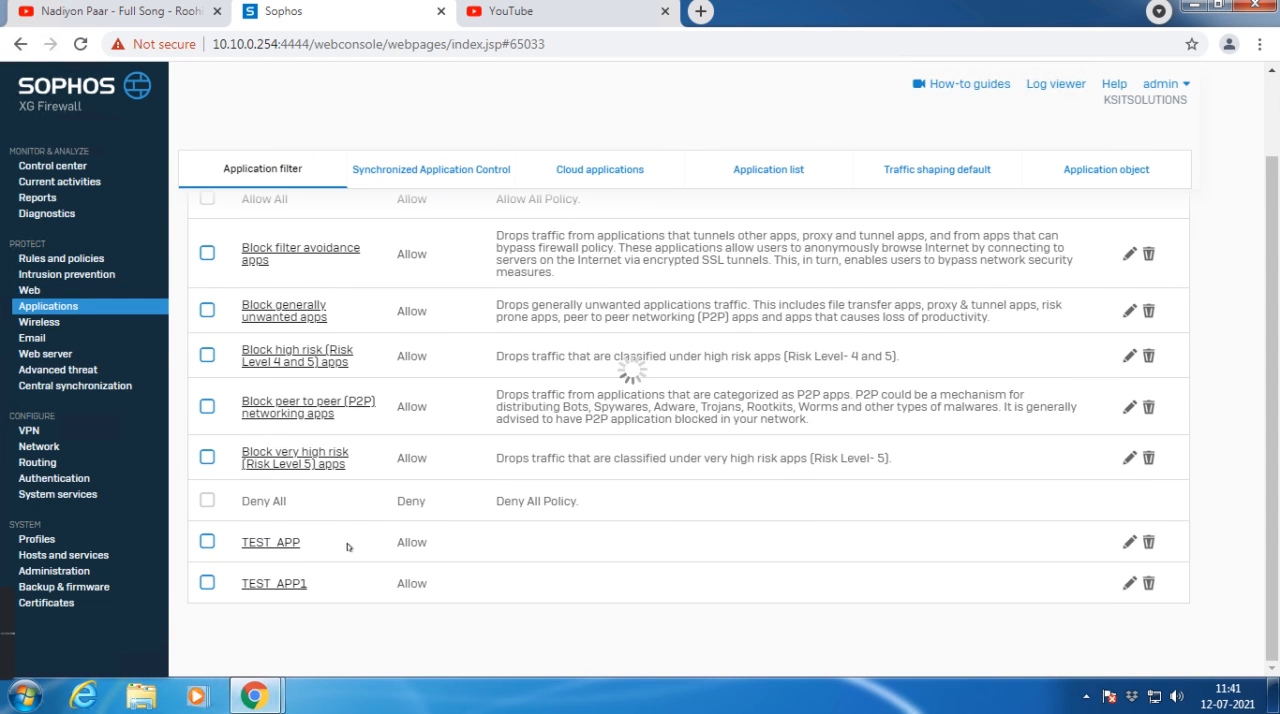
Step: Add a rule to TEST_APP that denies all applications matching the smart filter youtube, and save the policy
left_click(1035, 393)
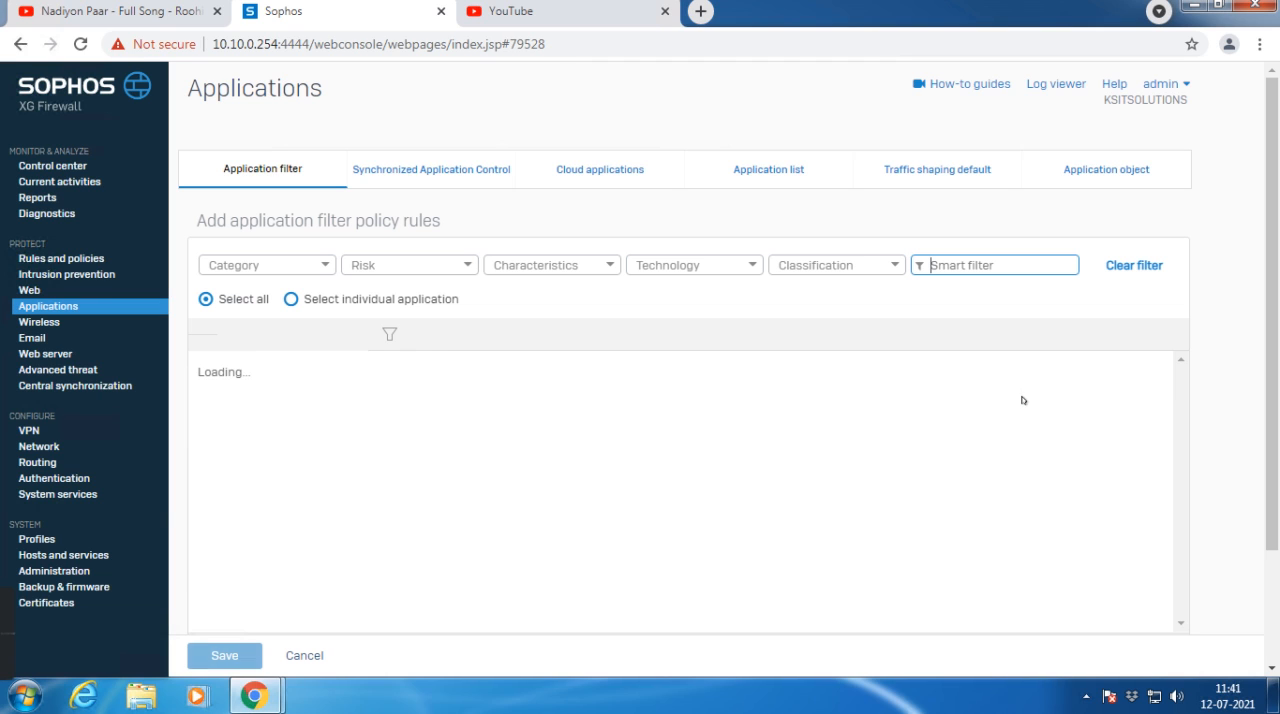
left_click(930, 265)
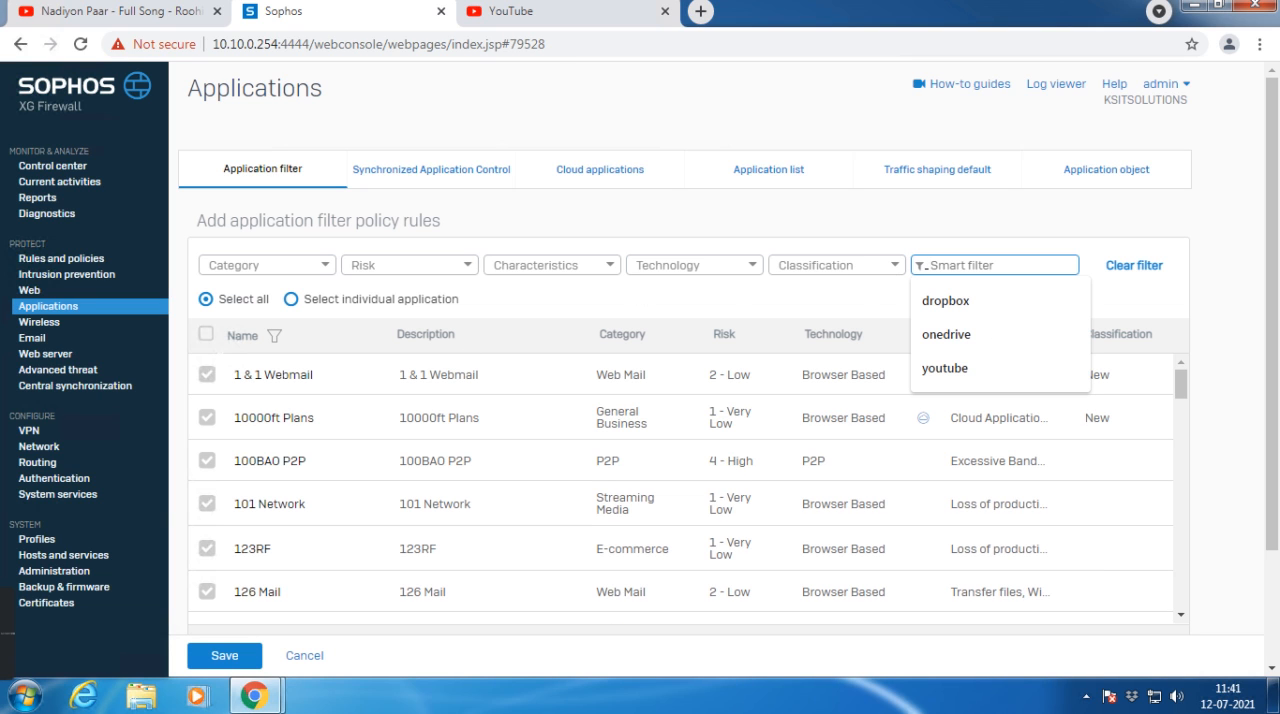
type("Youtube")
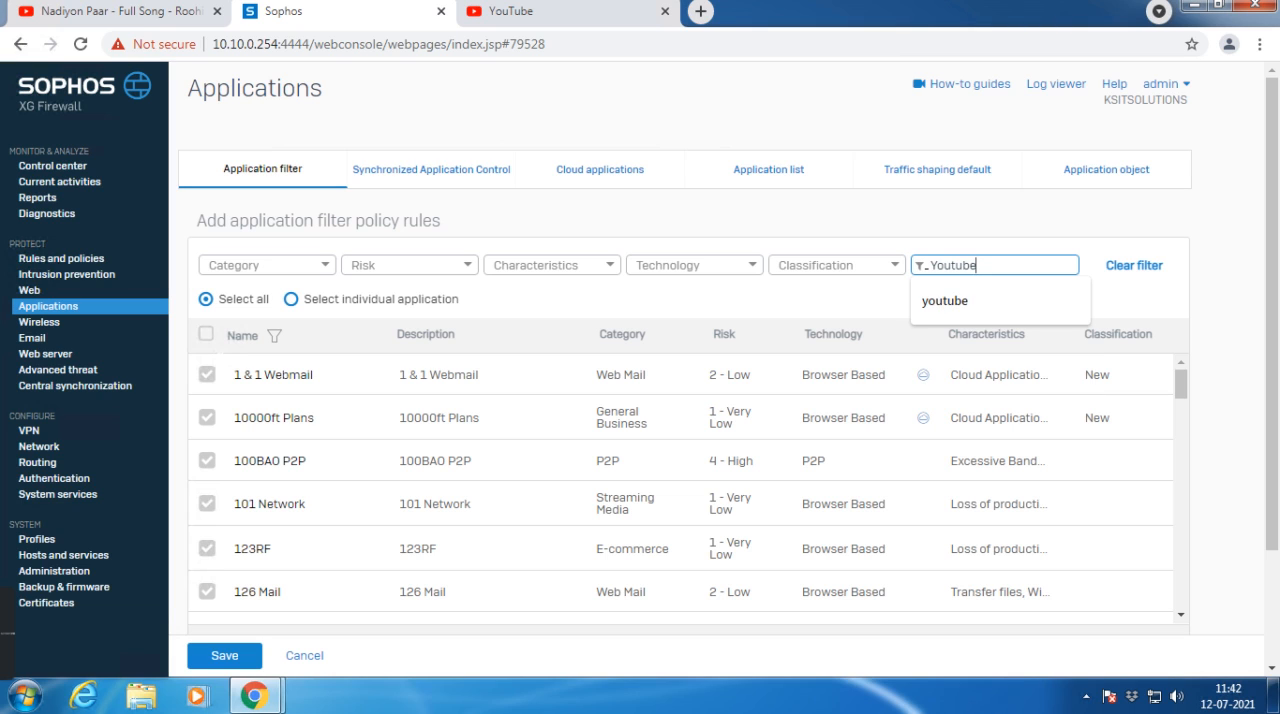
key("Return")
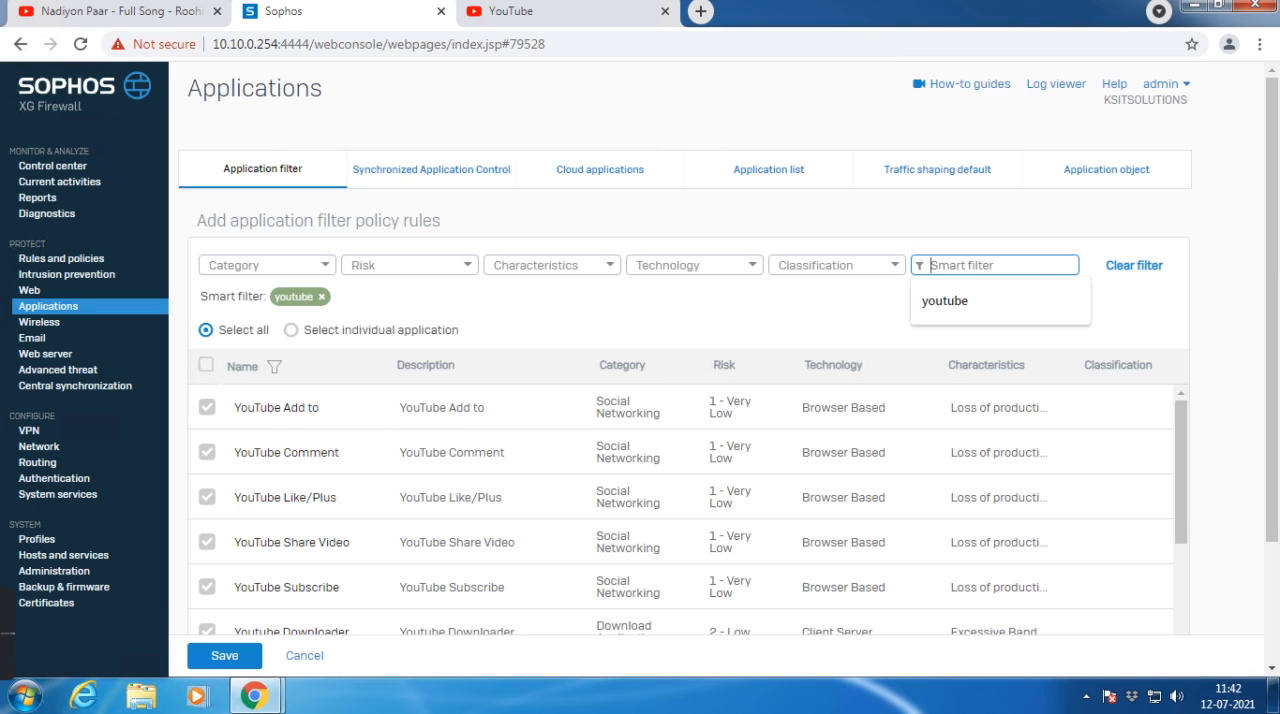
scroll(280, 490, "down", 5)
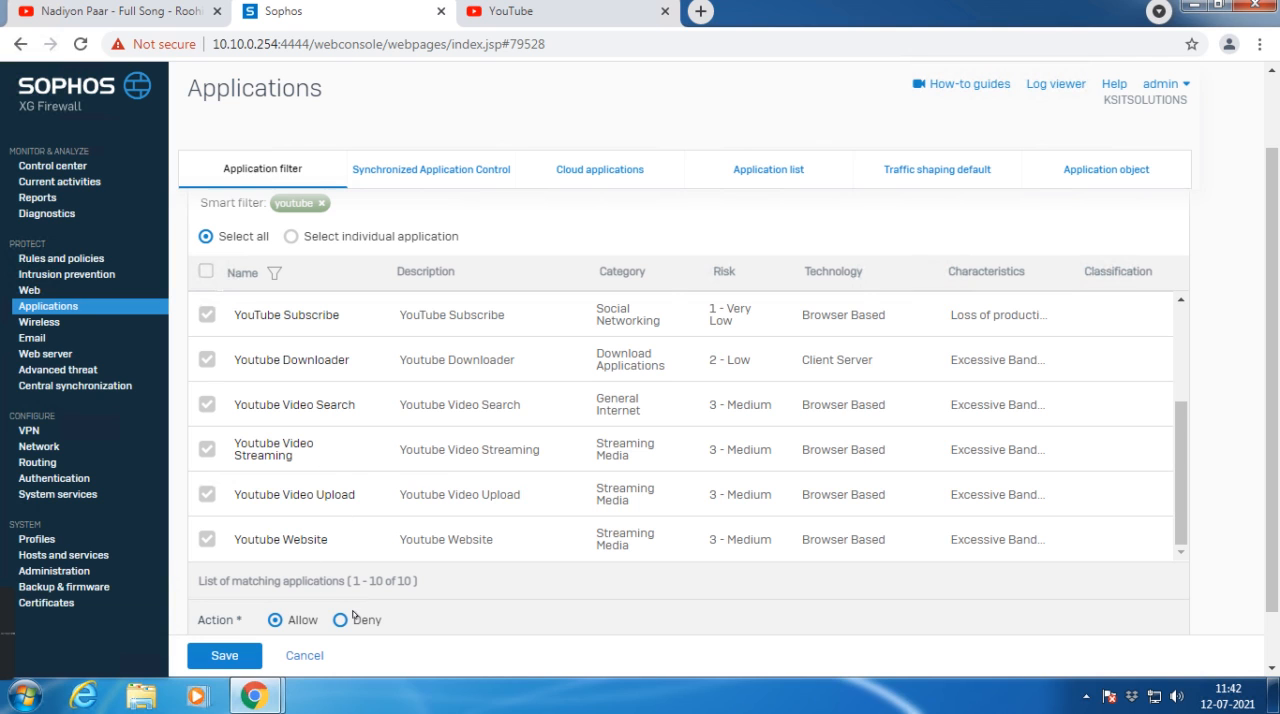
scroll(215, 455, "up", 3)
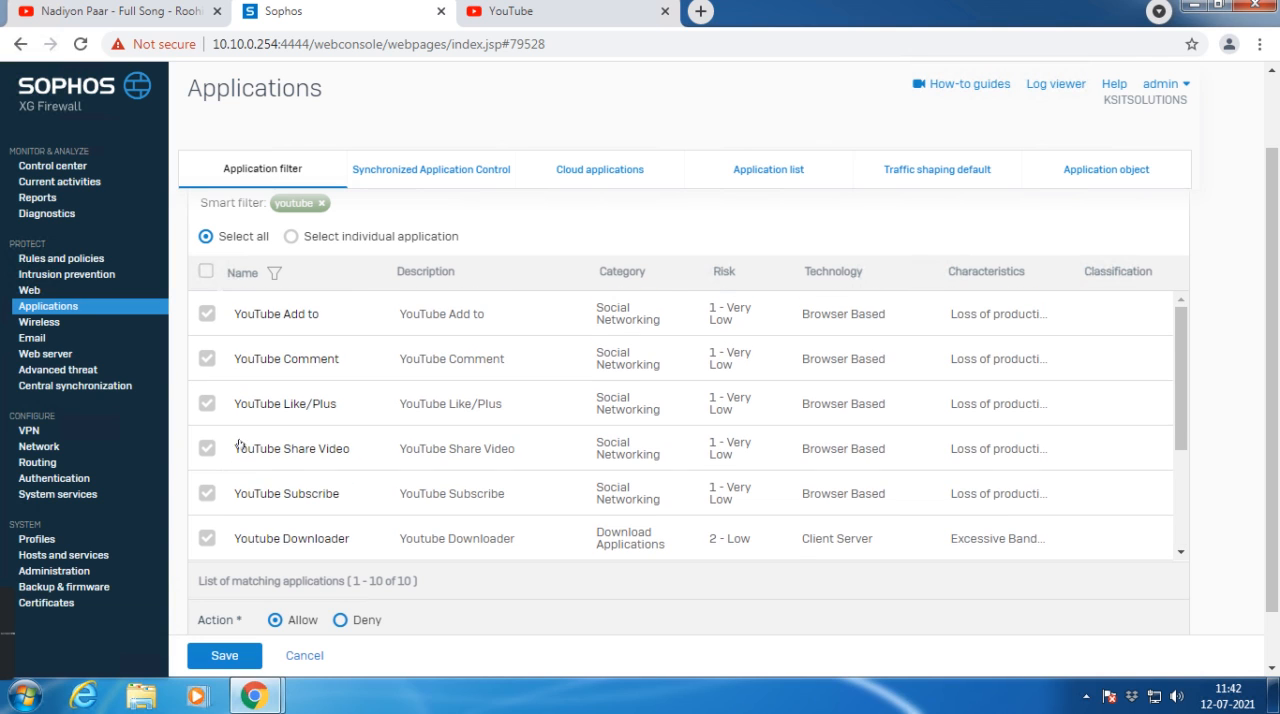
scroll(240, 500, "down", 2)
left_click(340, 620)
left_click(242, 657)
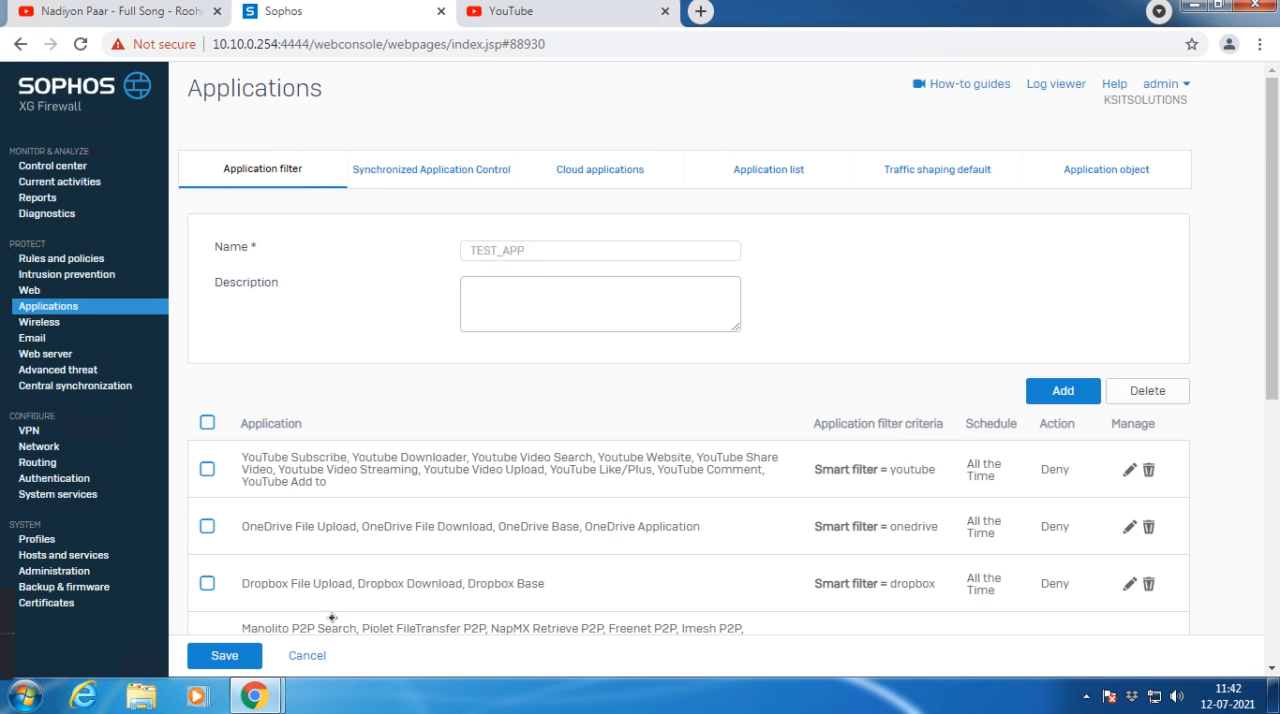
left_click(225, 658)
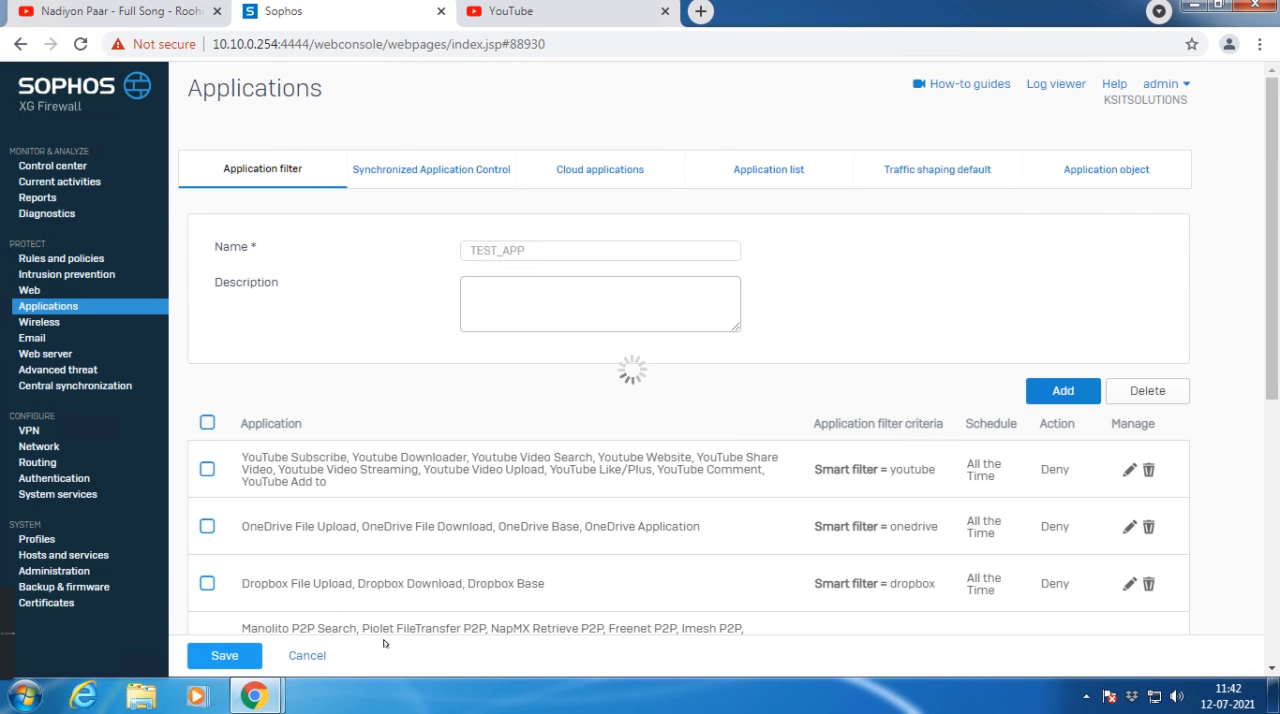
Step: Reload youtube.com in its existing regular tab to retest access, and close that tab
left_click(563, 18)
left_click(605, 45)
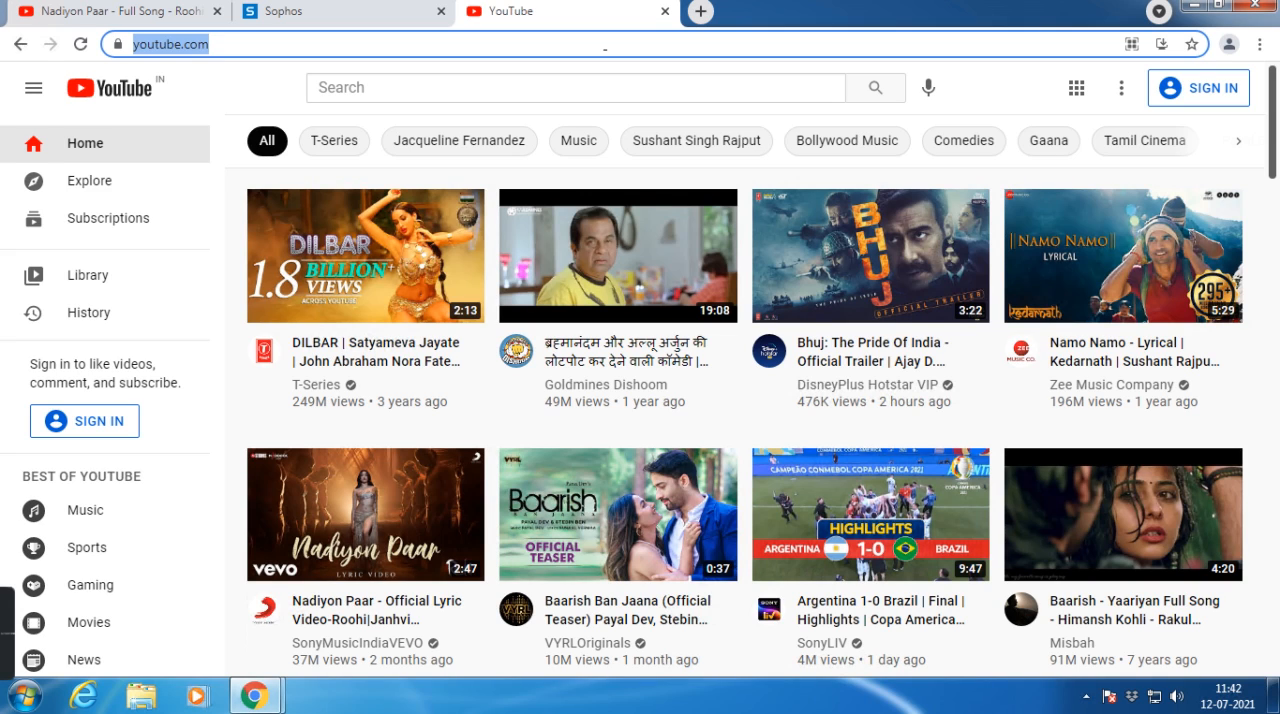
key("Return")
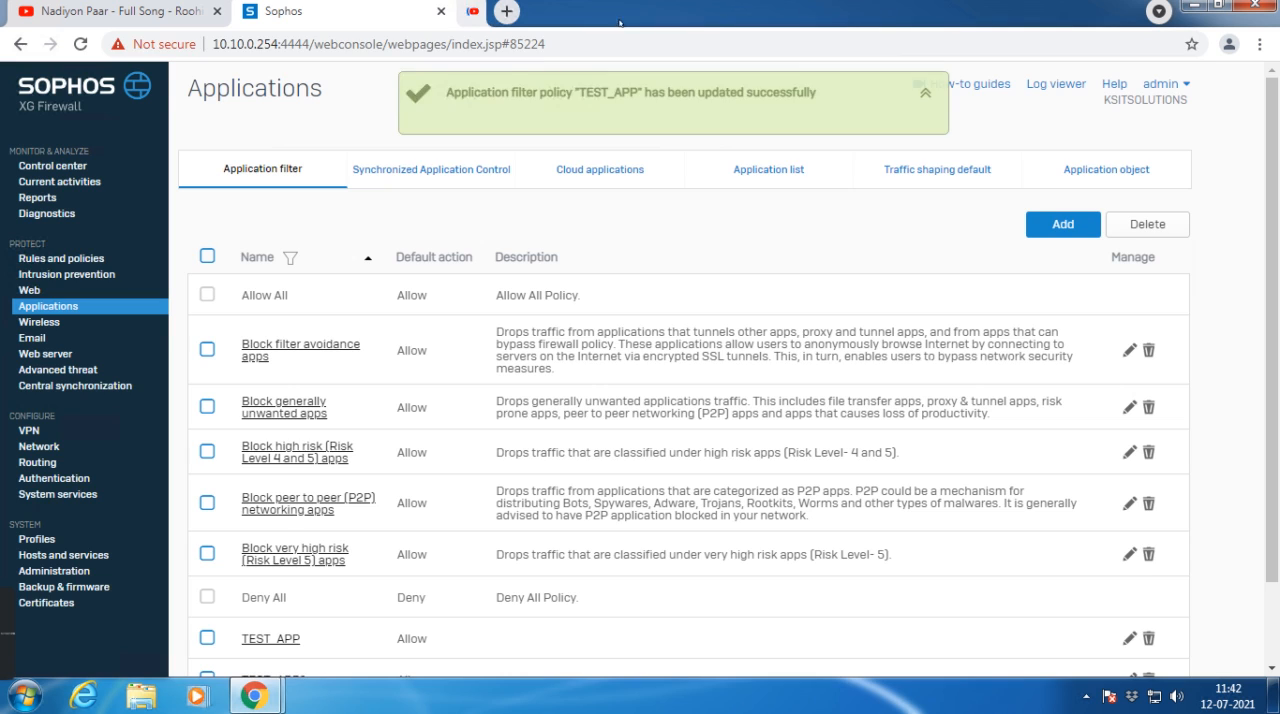
left_click(665, 11)
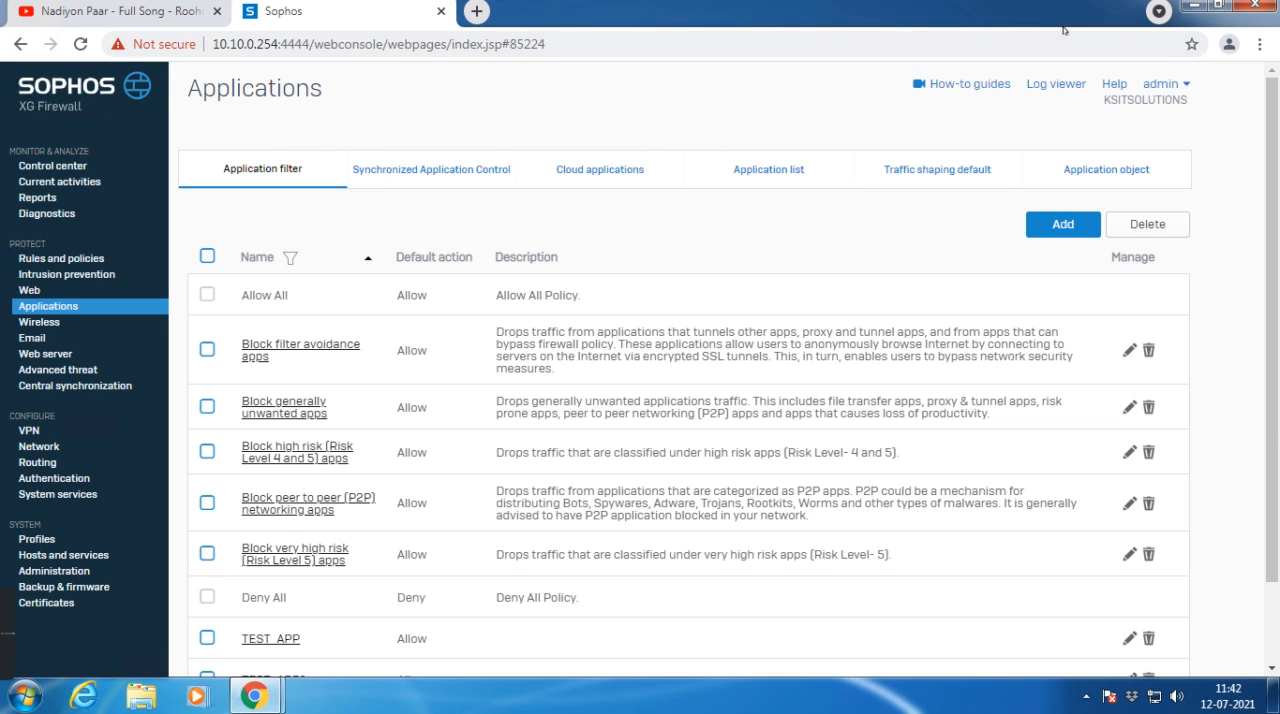
Step: Retest access to youtube.com in another new incognito window
left_click(1260, 44)
left_click(1040, 113)
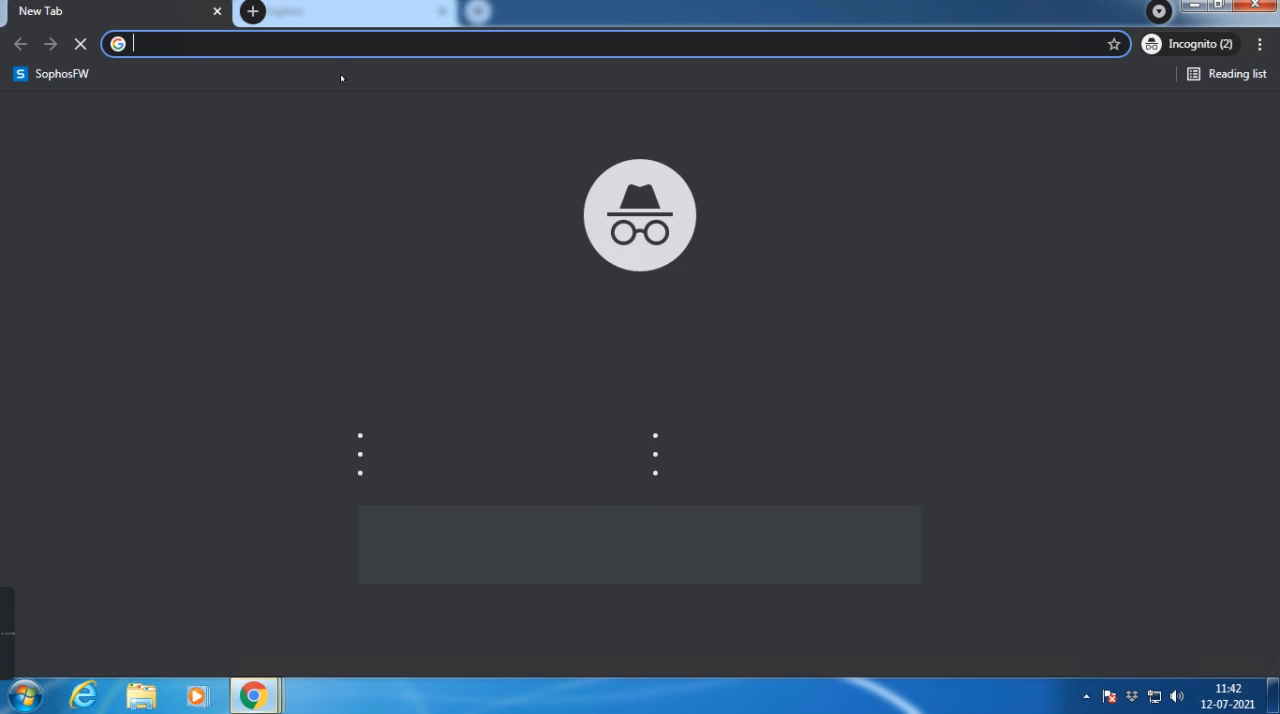
type("youtub")
key("Return")
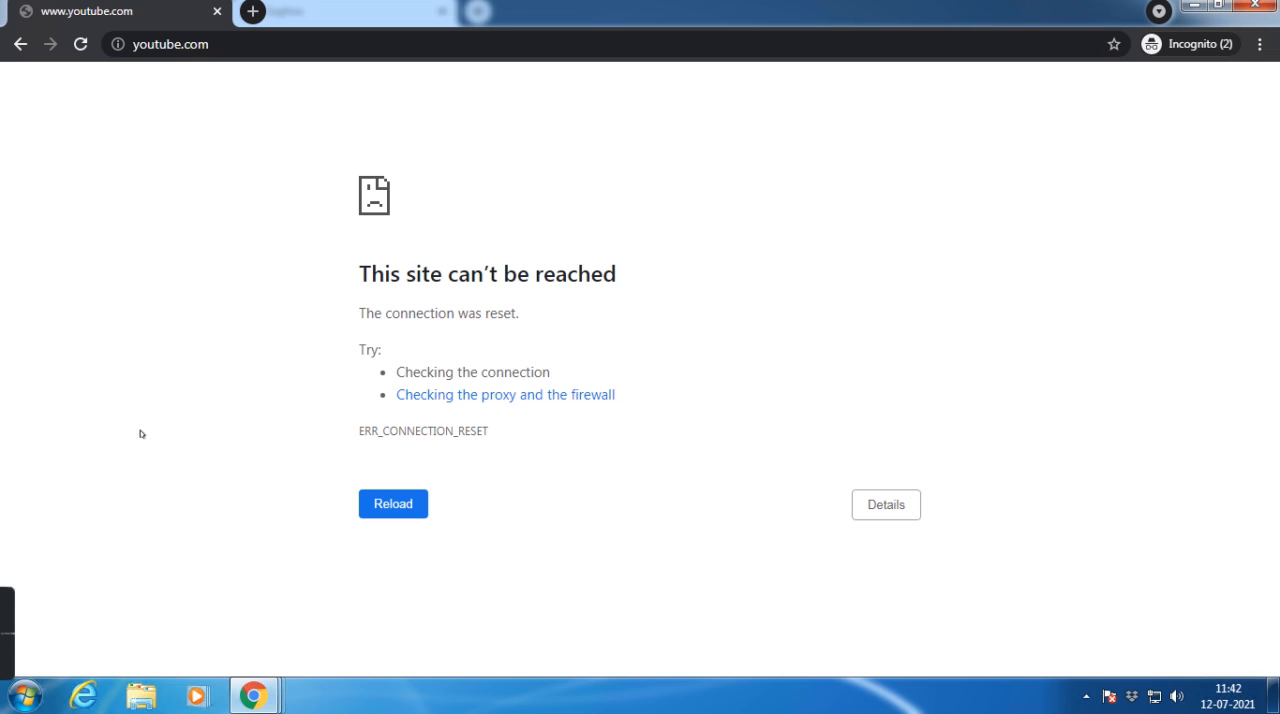
Step: Close the incognito YouTube tab, return to the firewall console and expand the TEST_WEB web policy
left_click(217, 11)
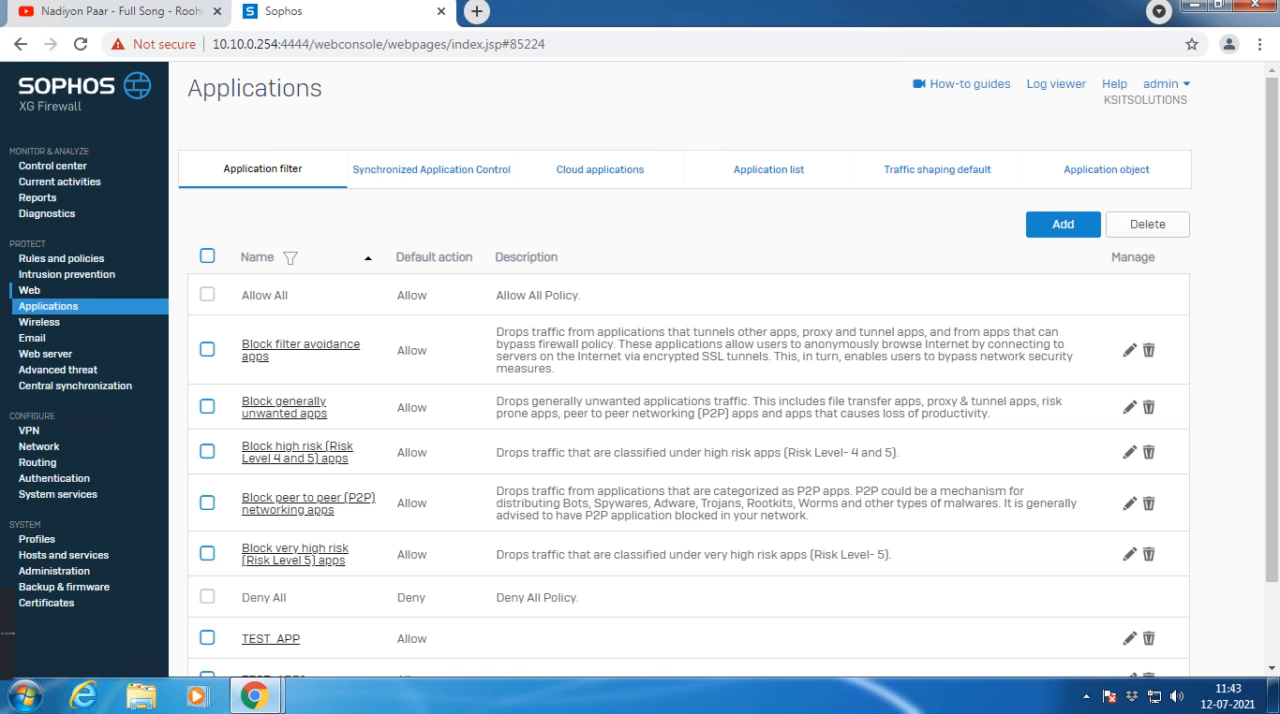
left_click(19, 291)
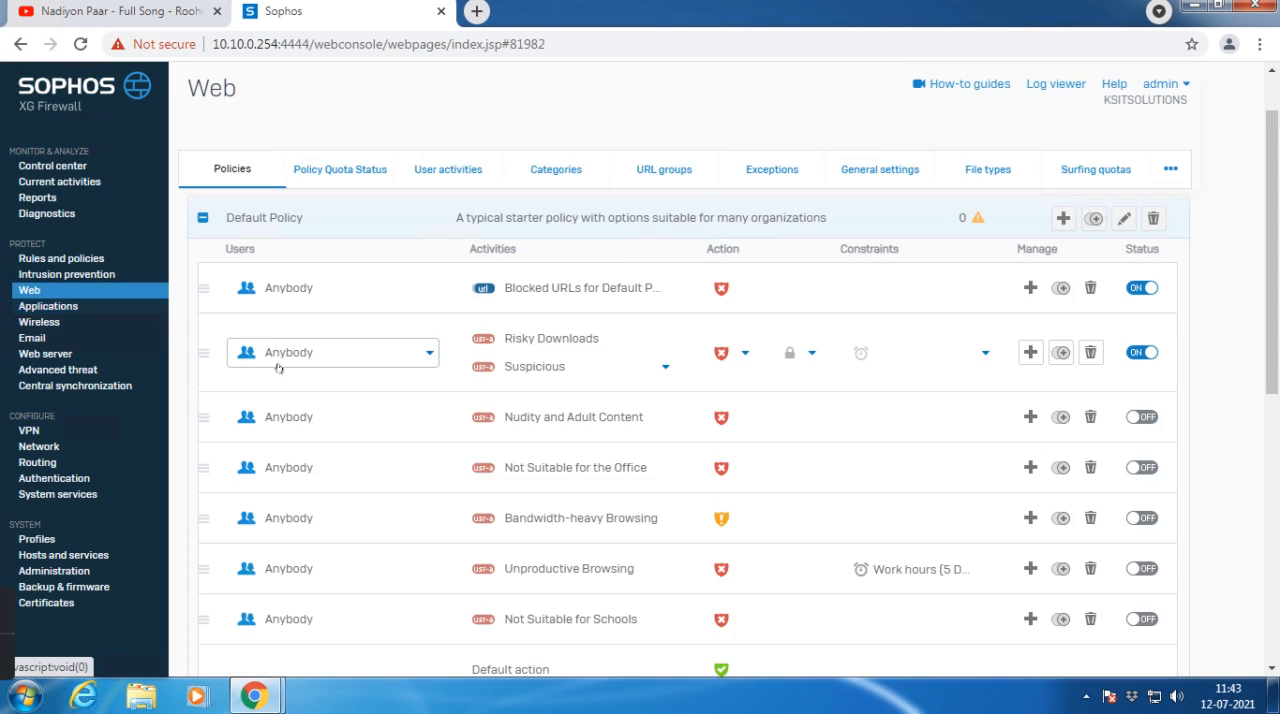
left_click(203, 218)
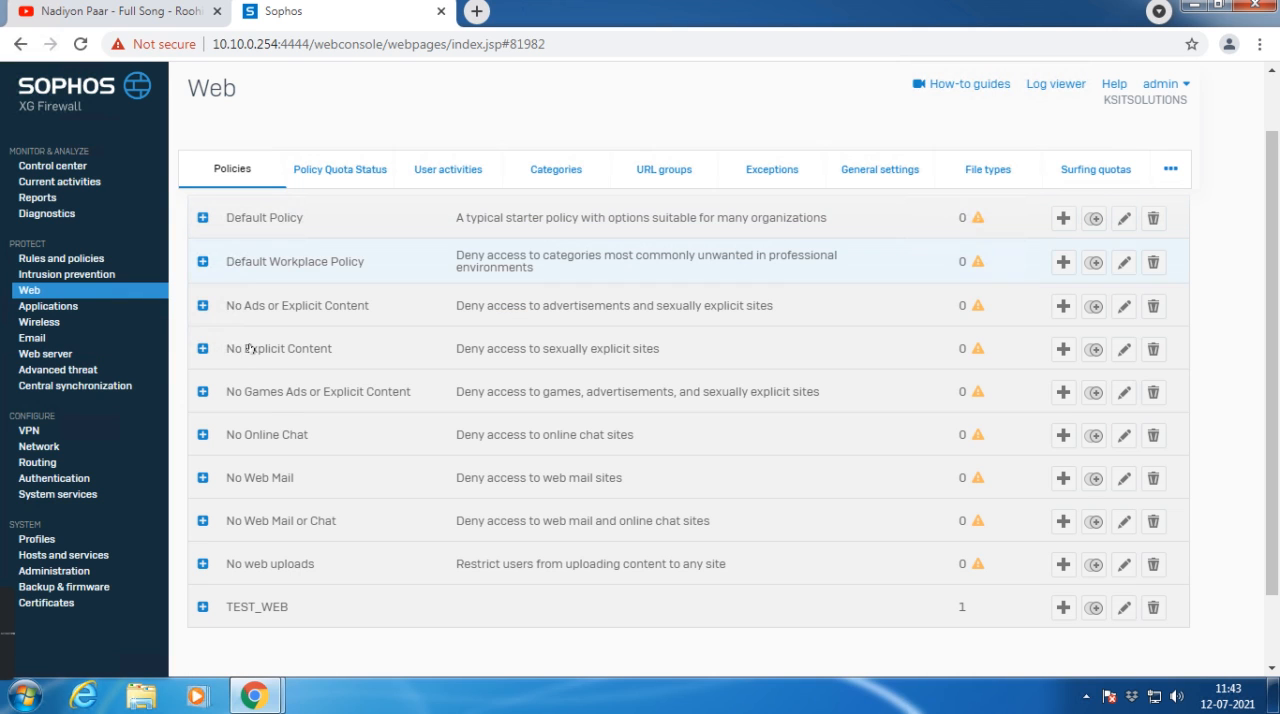
left_click(203, 607)
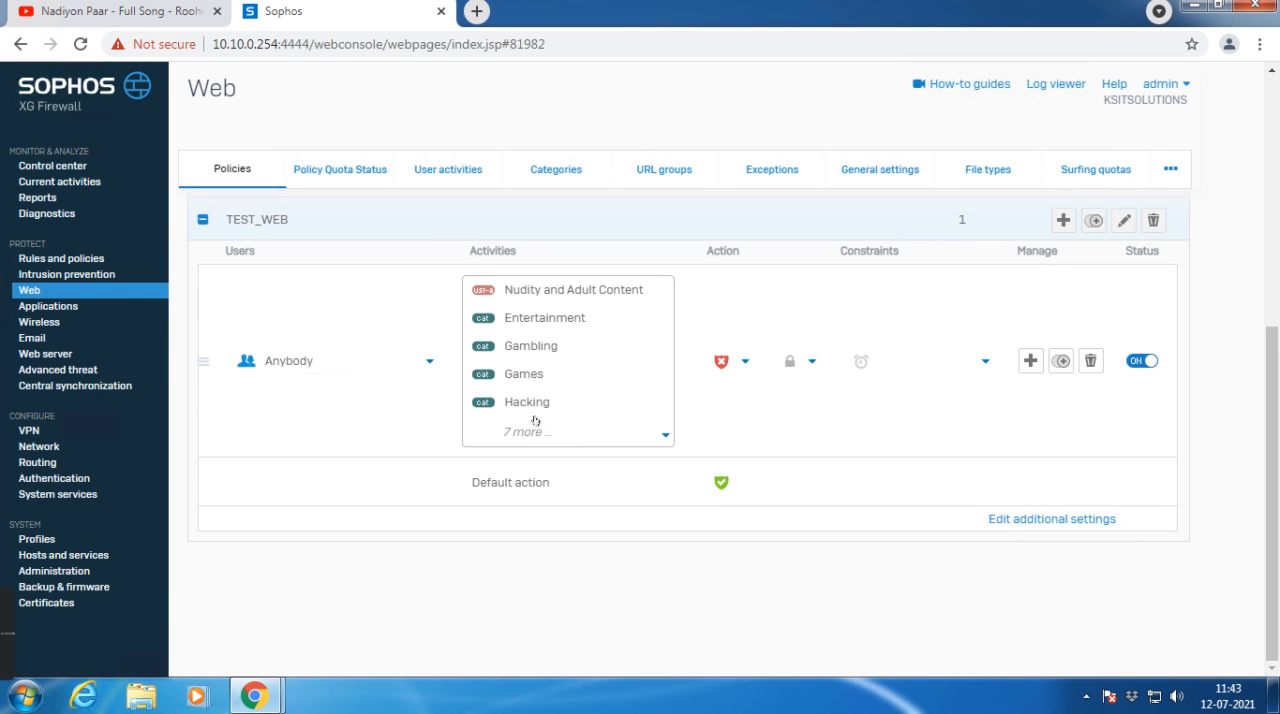
Step: Remove the Video hosting category from the TEST_WEB rule's activities and apply the changes
left_click(527, 425)
scroll(550, 344, "down", 3)
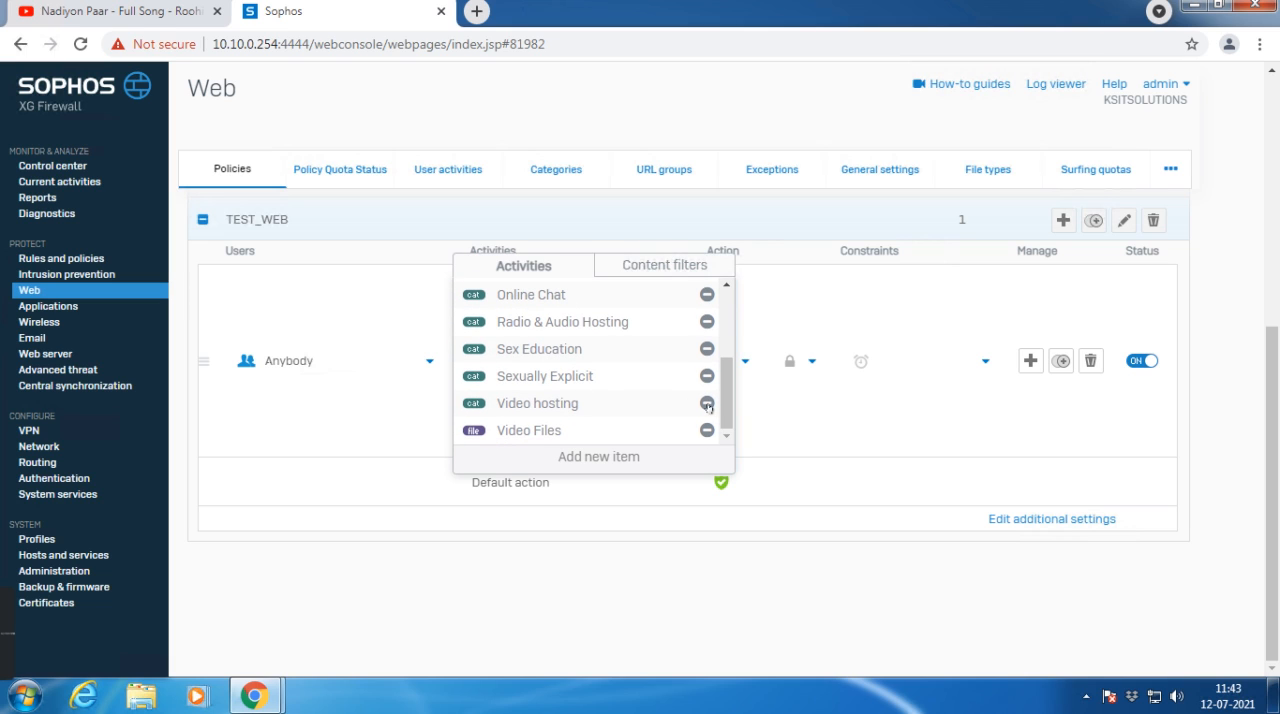
left_click(707, 404)
left_click(990, 654)
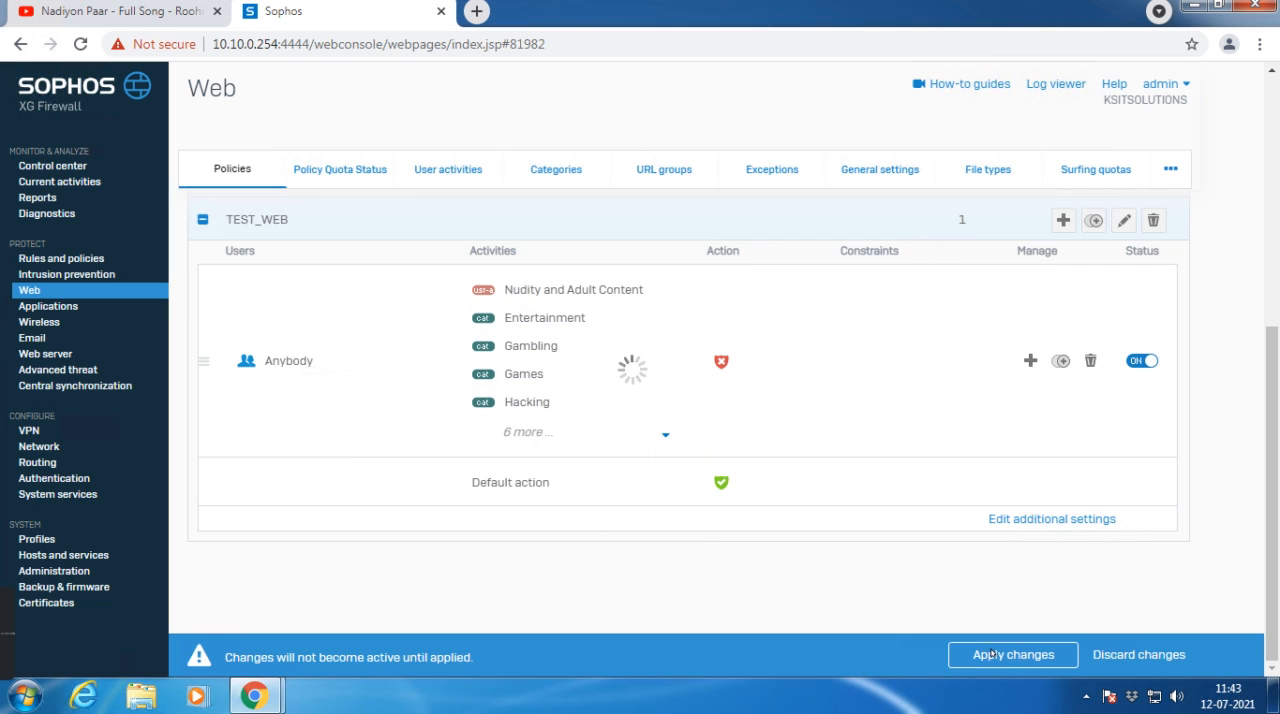
left_click(990, 654)
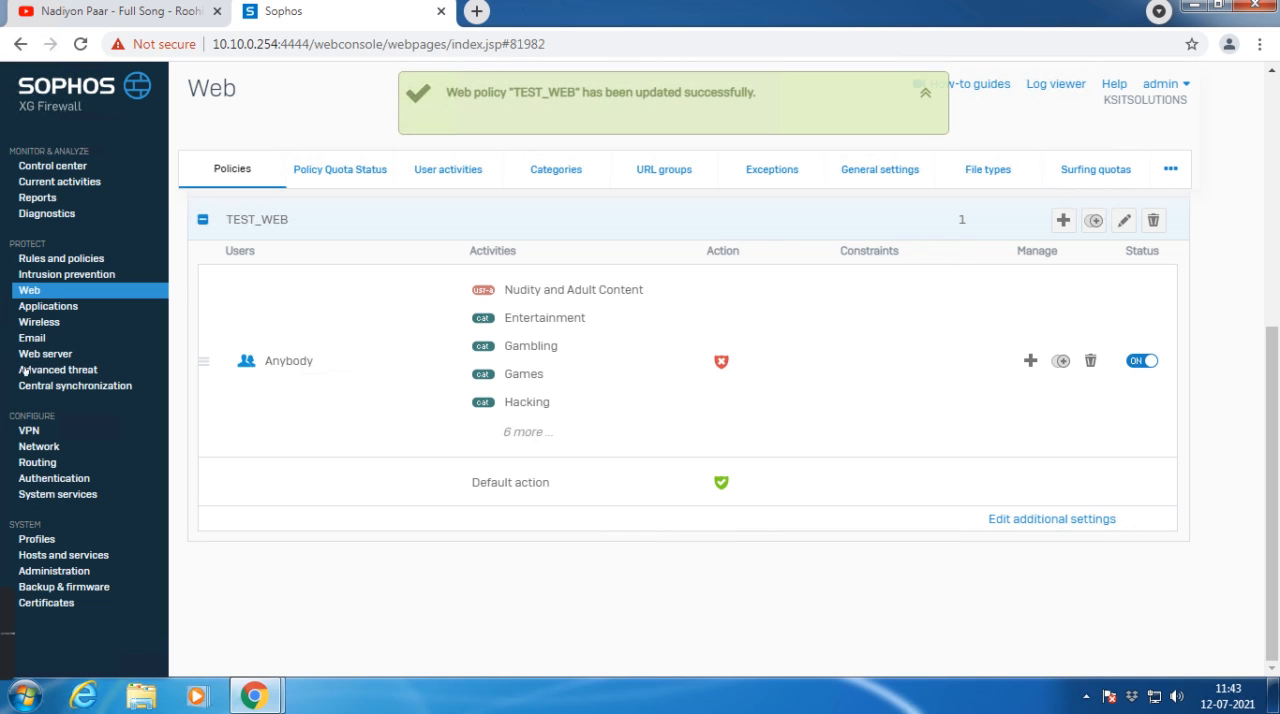
Step: Delete the smart filter youtube rule from the TEST_APP application filter and save the policy
left_click(47, 306)
scroll(280, 366, "down", 1)
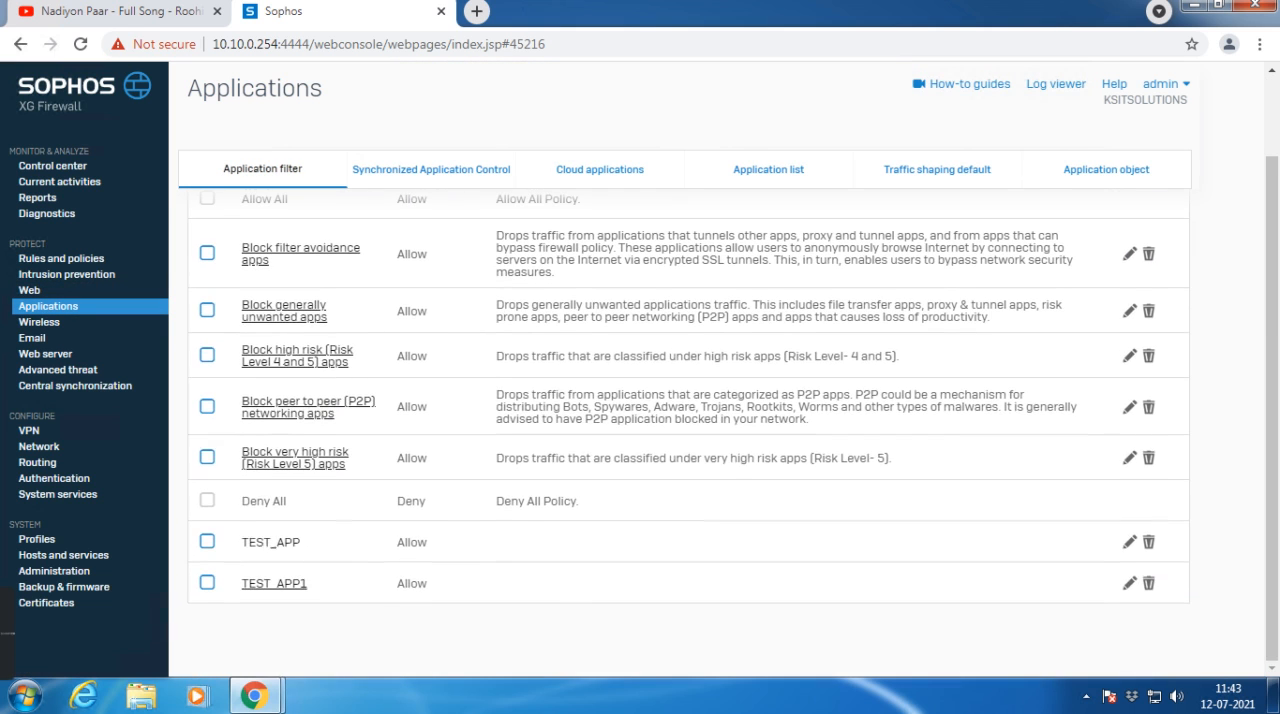
left_click(262, 542)
left_click(207, 469)
left_click(1147, 470)
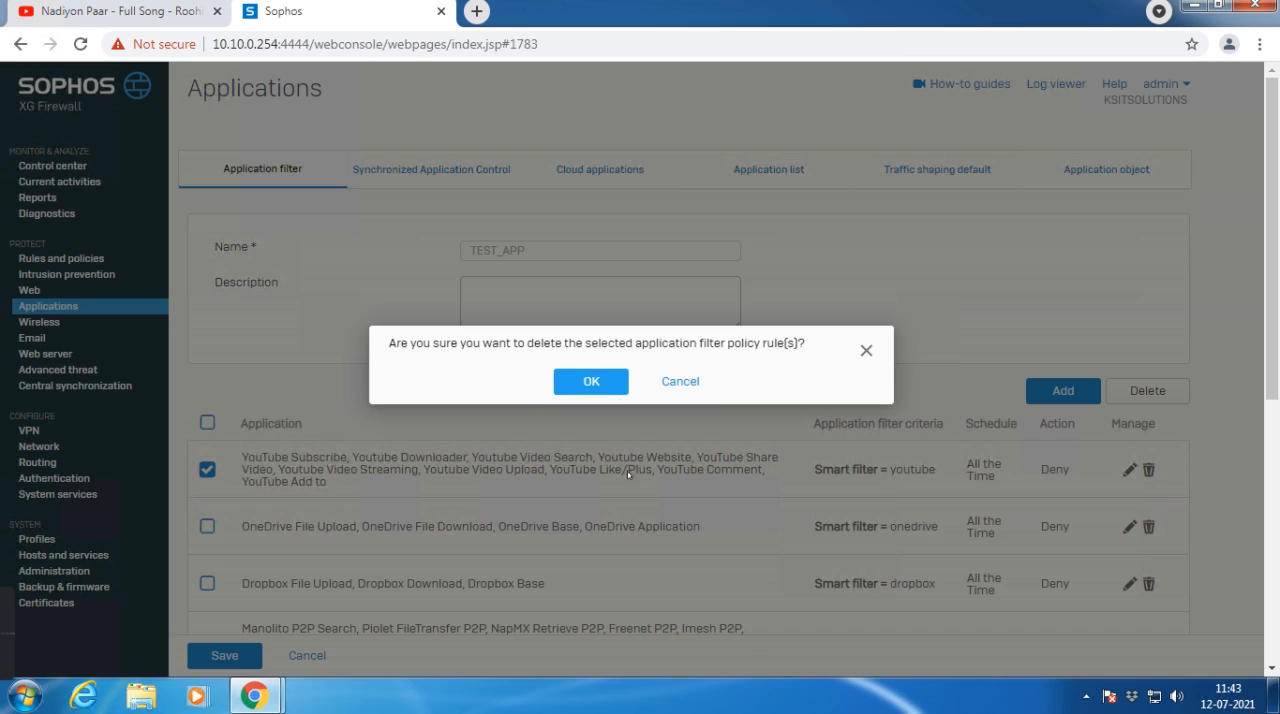
left_click(619, 389)
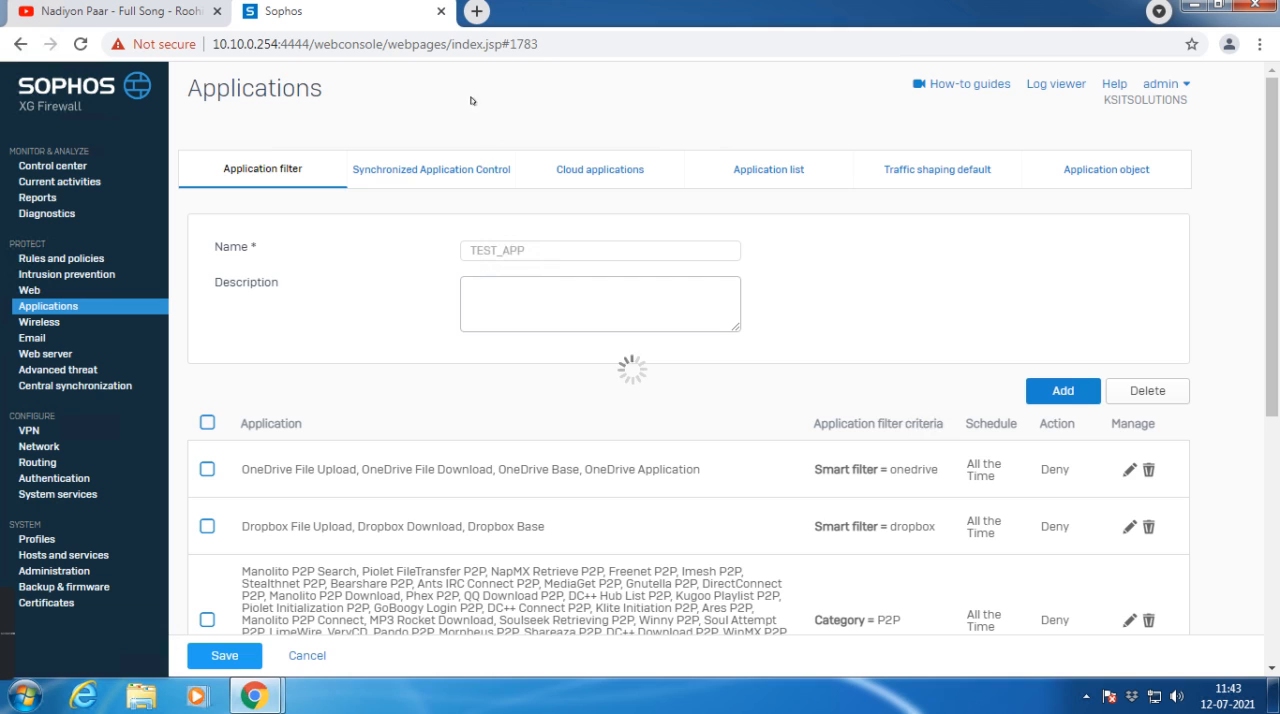
Step: Test youtube.com in a new incognito window by playing the Nadiyon Paar video past its ad, and pause it
left_click(1261, 44)
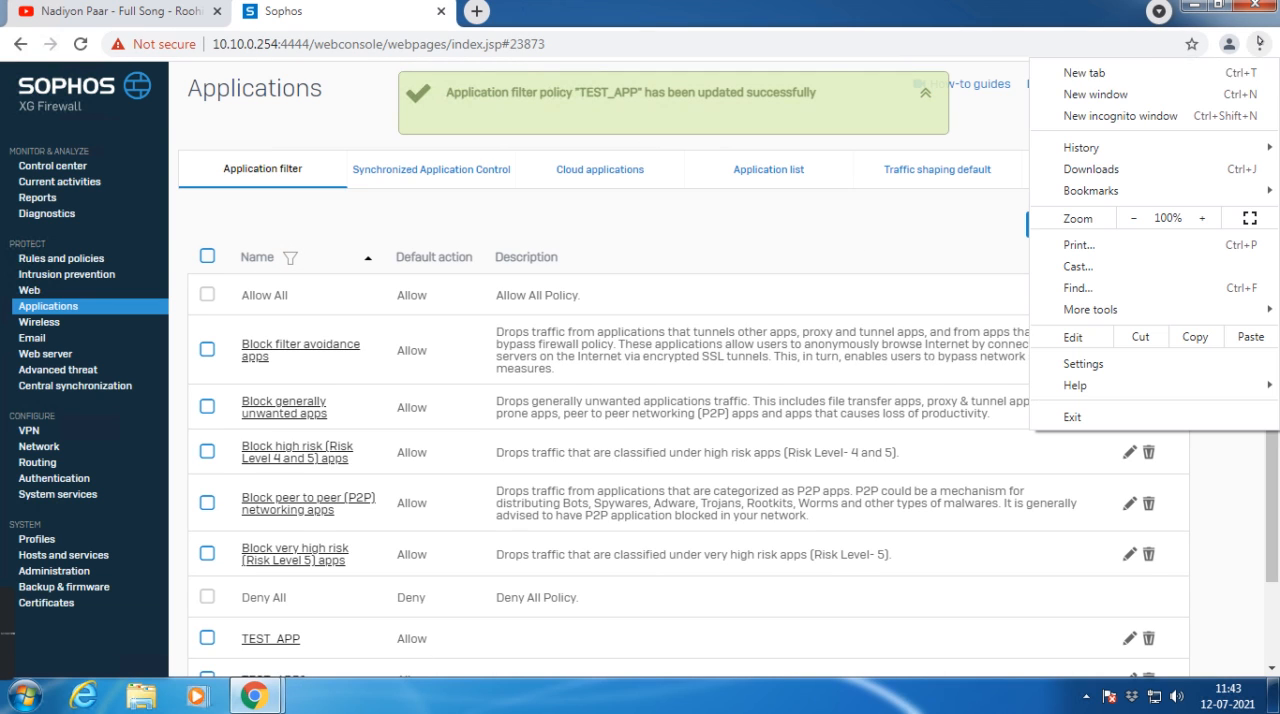
left_click(1085, 116)
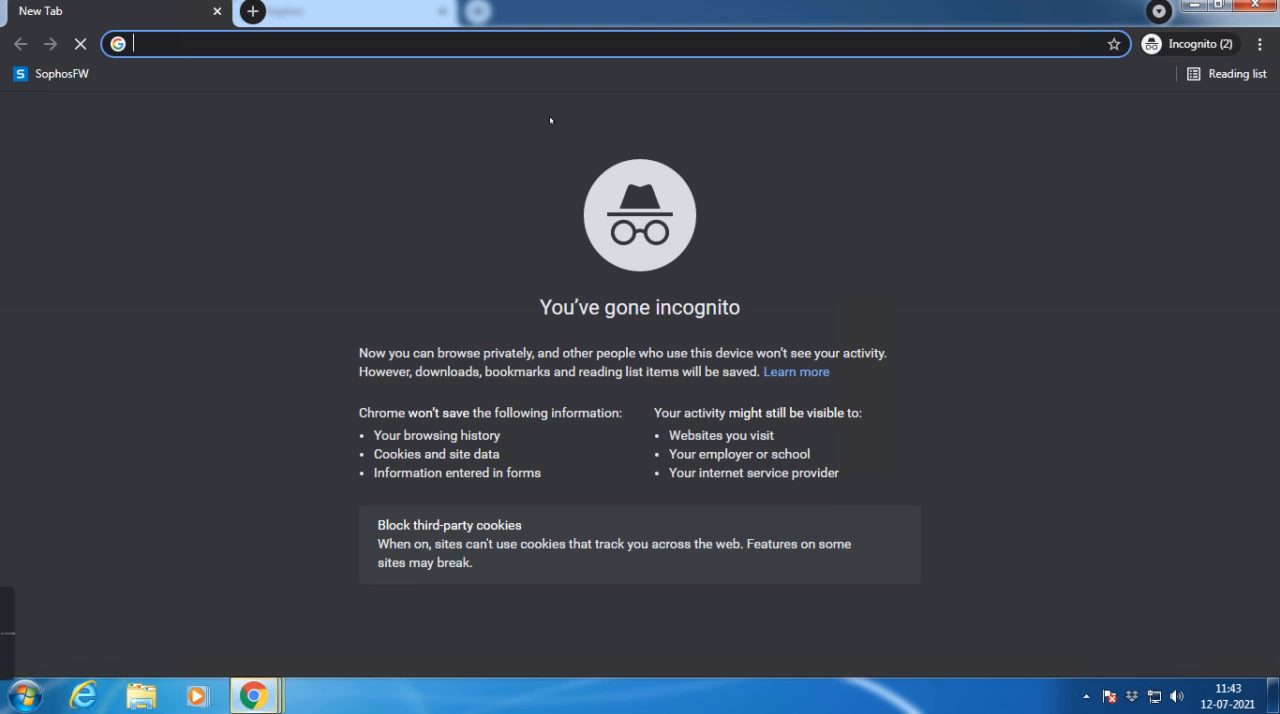
type("you")
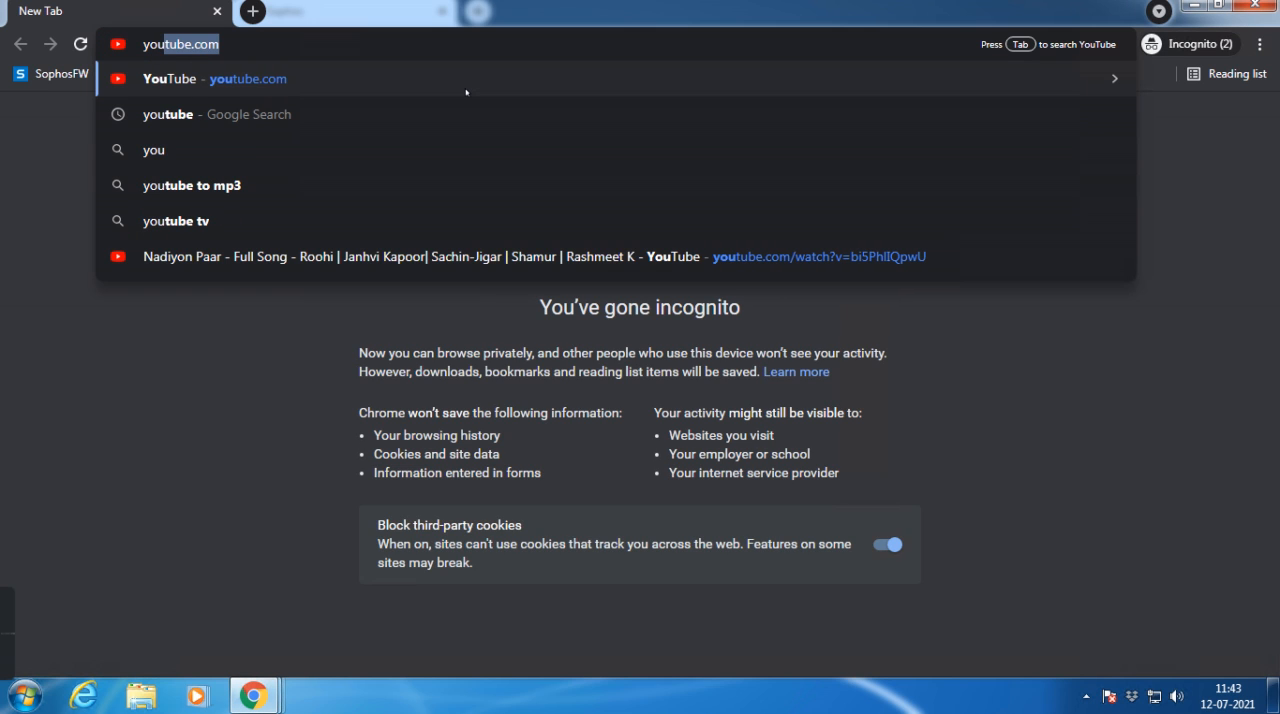
key("Return")
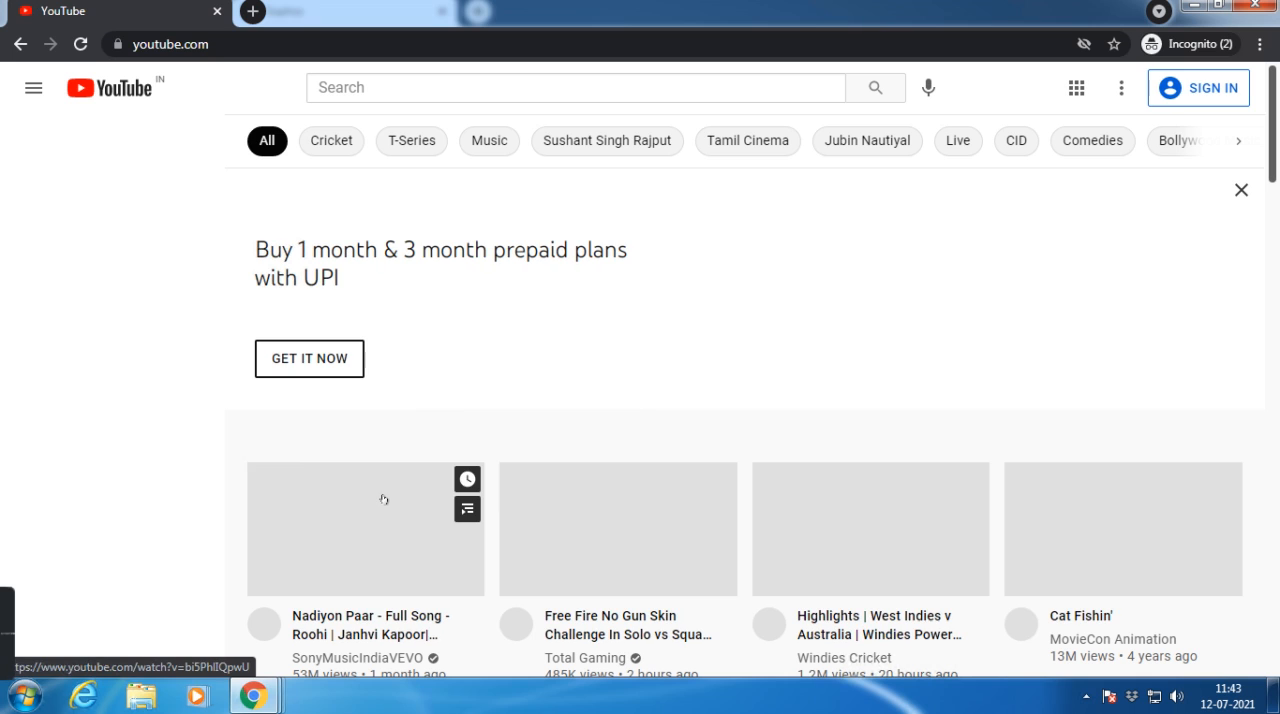
left_click(380, 519)
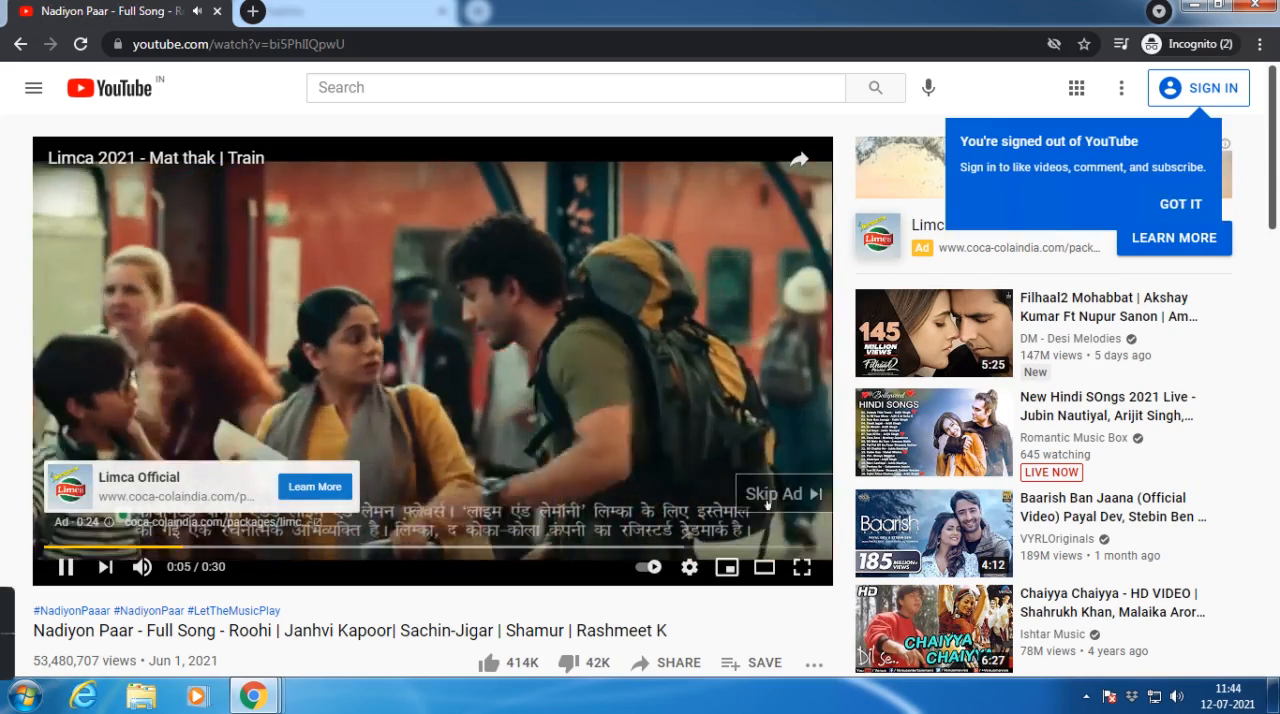
left_click(767, 494)
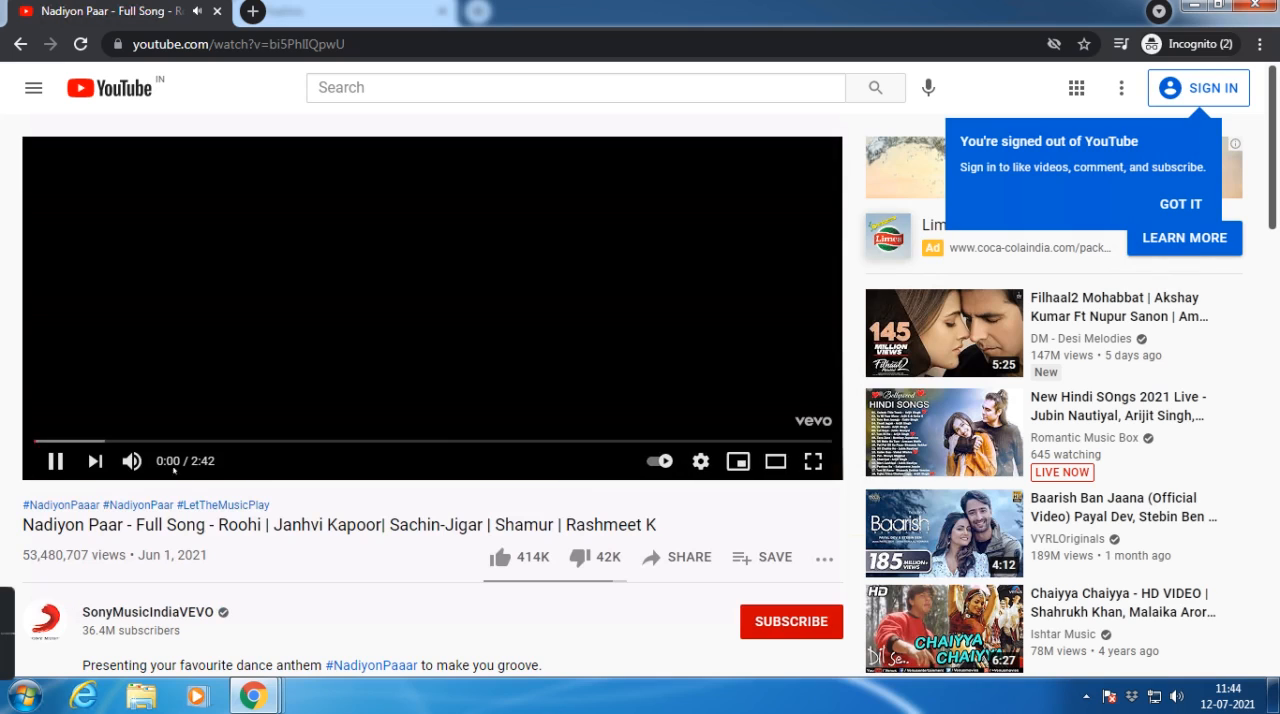
left_click(55, 459)
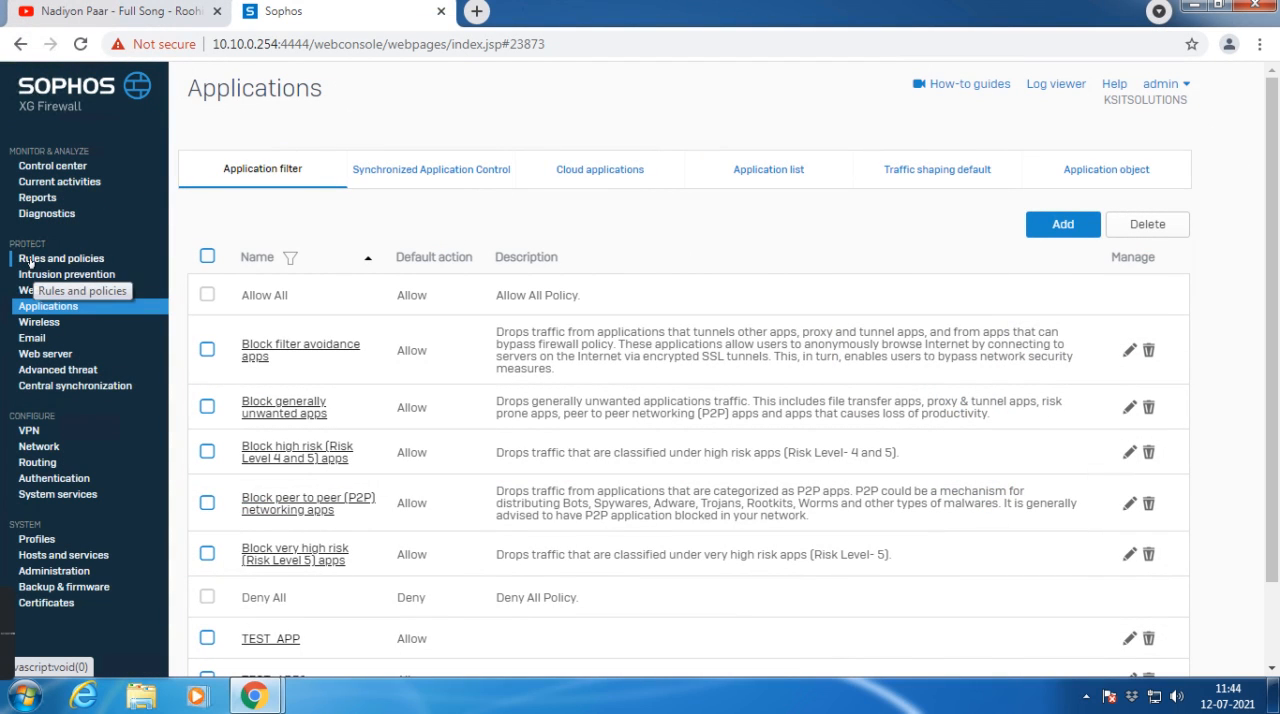
Step: Return to the firewall console and start a new firewall rule named Block_Youtube
left_click(32, 258)
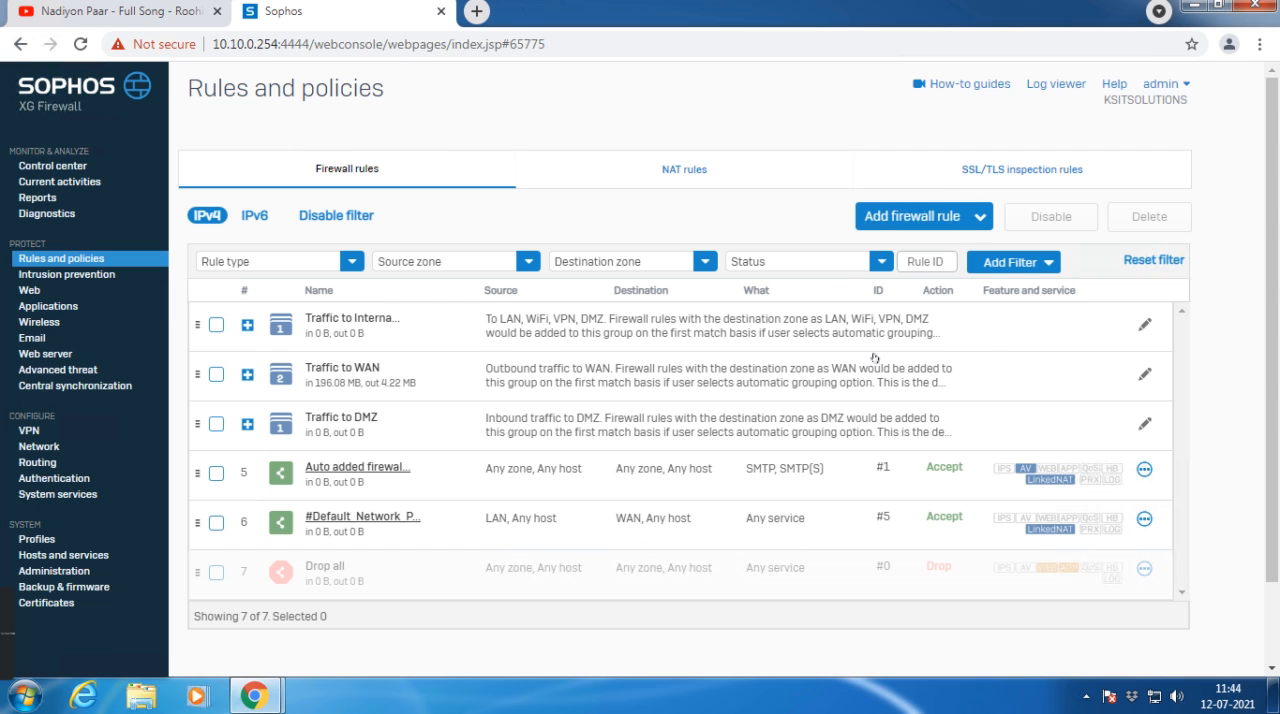
left_click(910, 221)
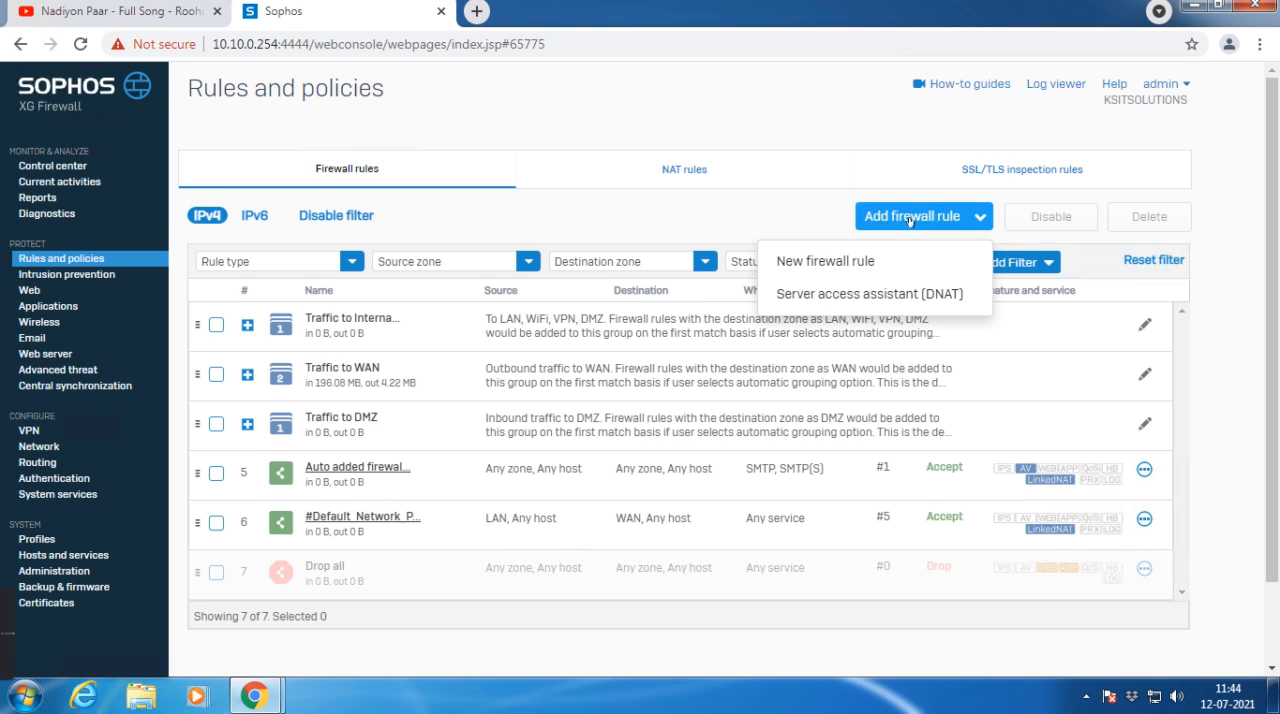
left_click(826, 265)
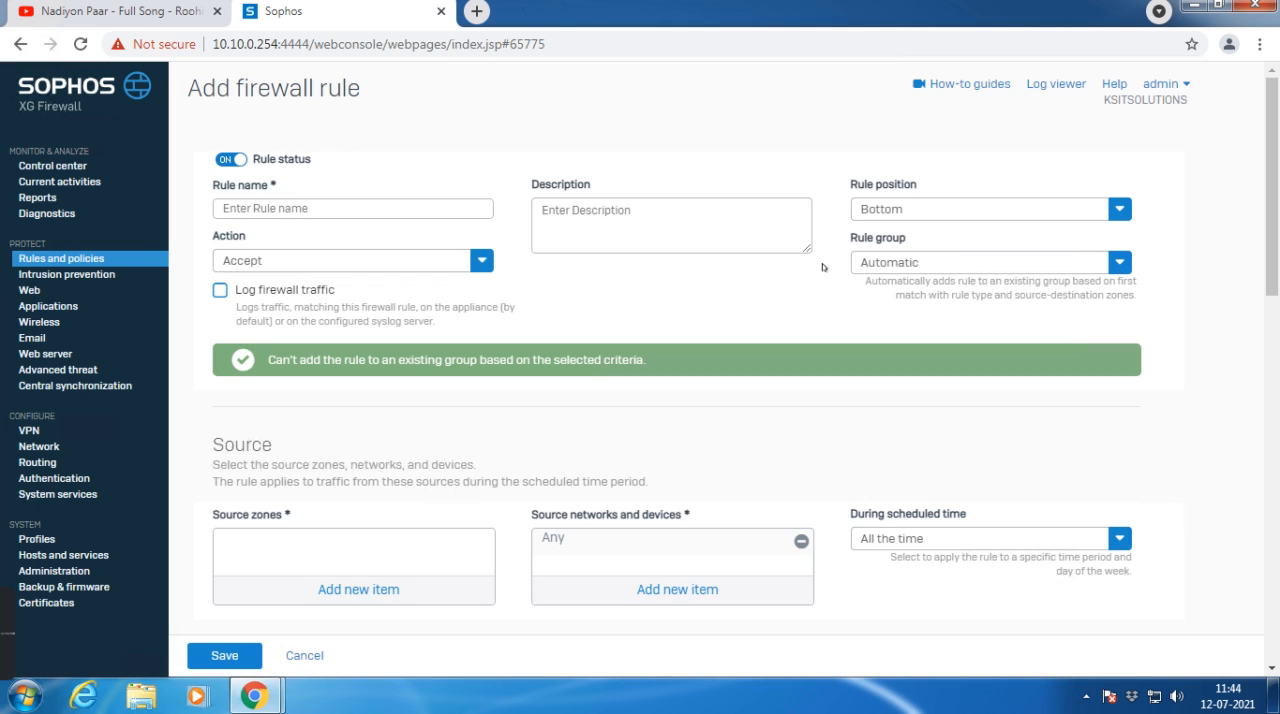
left_click(285, 208)
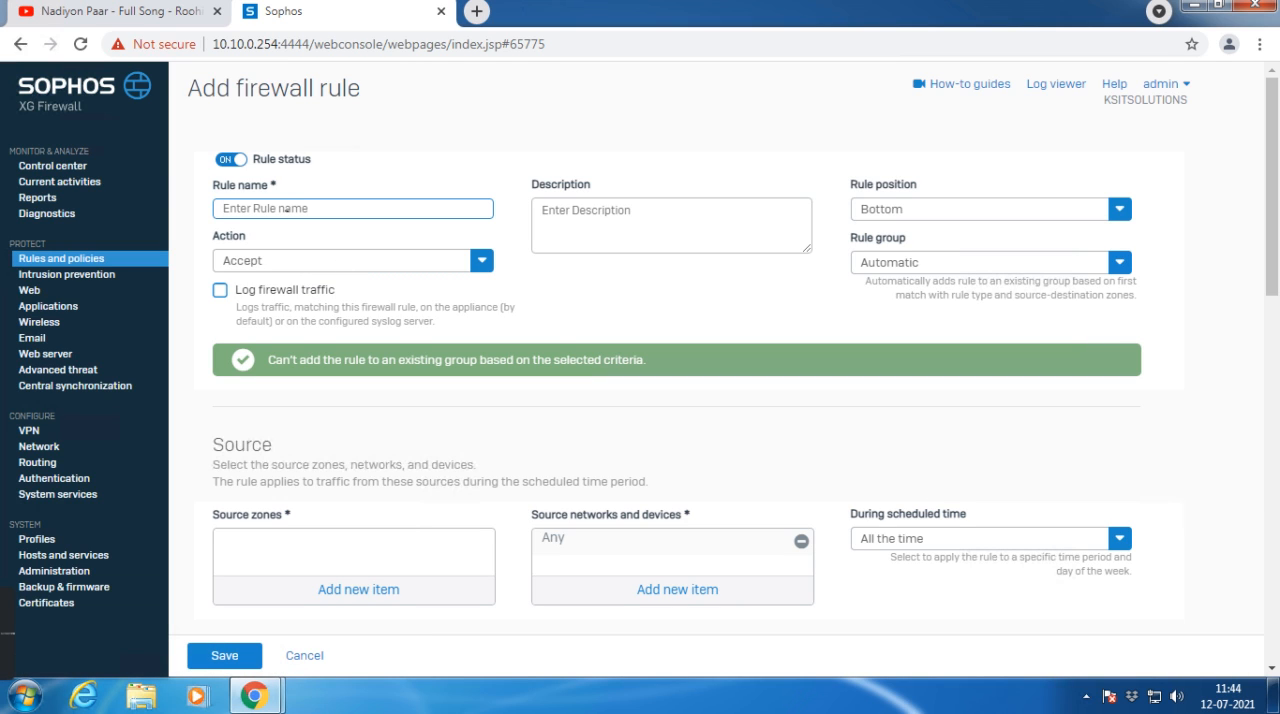
type("Block")
type("_Youtube")
Step: Change the Block_Youtube rule's position and turn on logging of firewall traffic
left_click(881, 209)
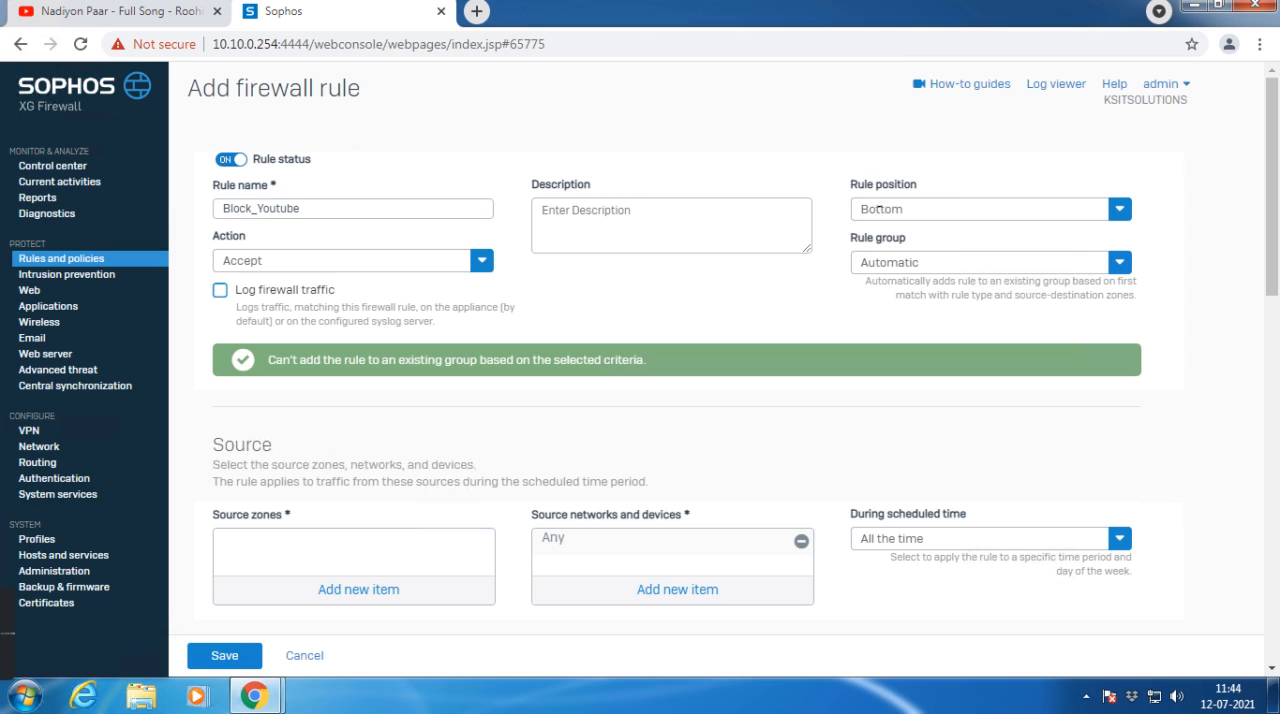
left_click(873, 242)
left_click(220, 290)
Step: Set both the source zone and the destination zone of the rule to Any
scroll(350, 310, "down", 2)
left_click(340, 402)
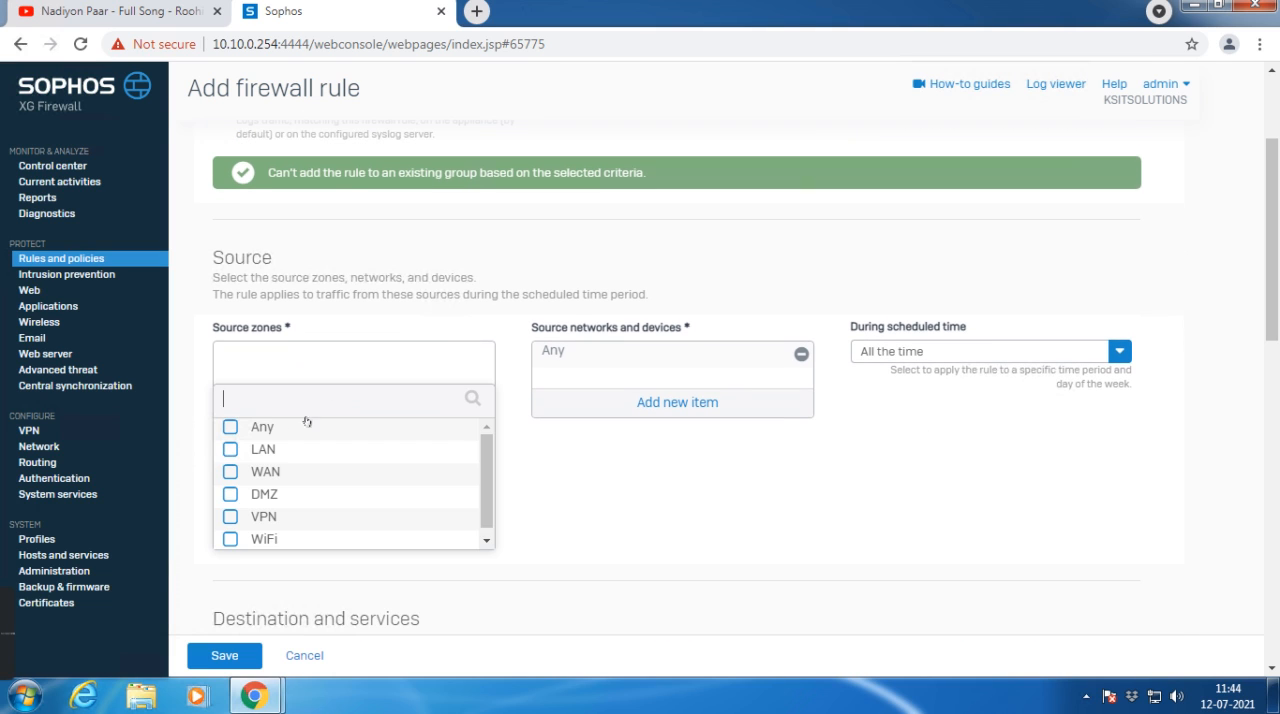
left_click(262, 427)
left_click(256, 564)
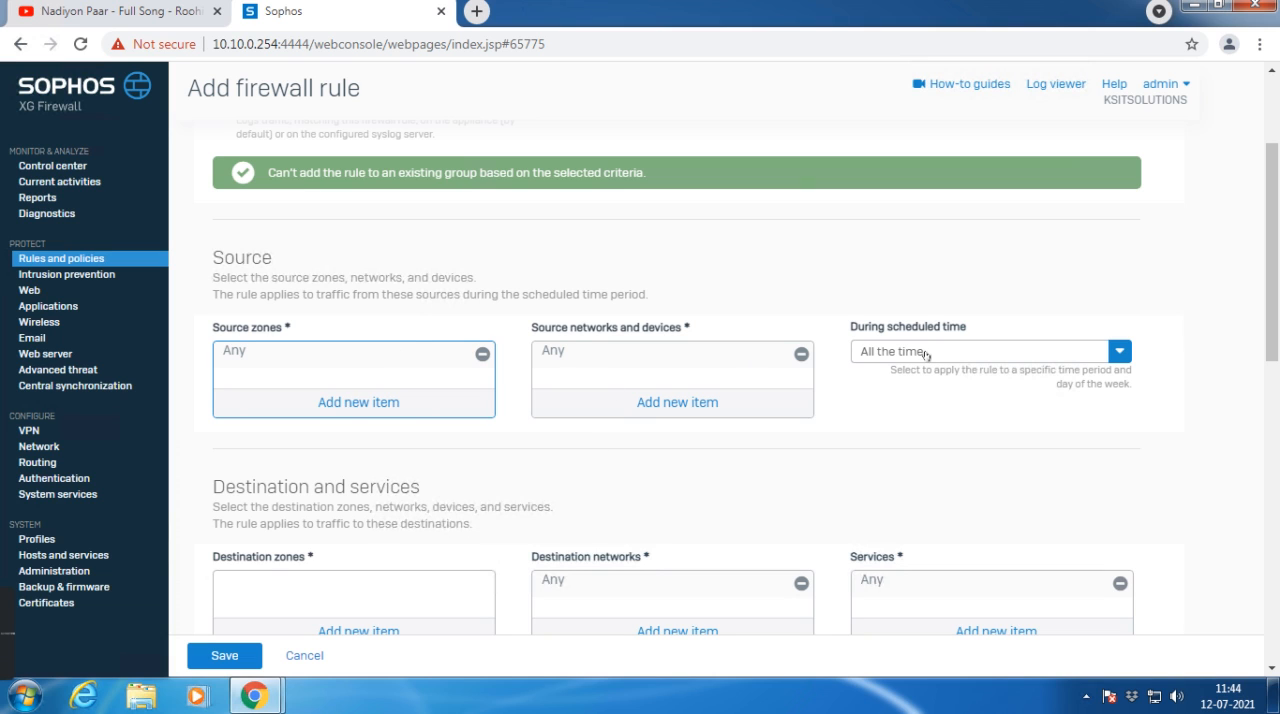
scroll(769, 372, "down", 2)
scroll(769, 372, "down", 1)
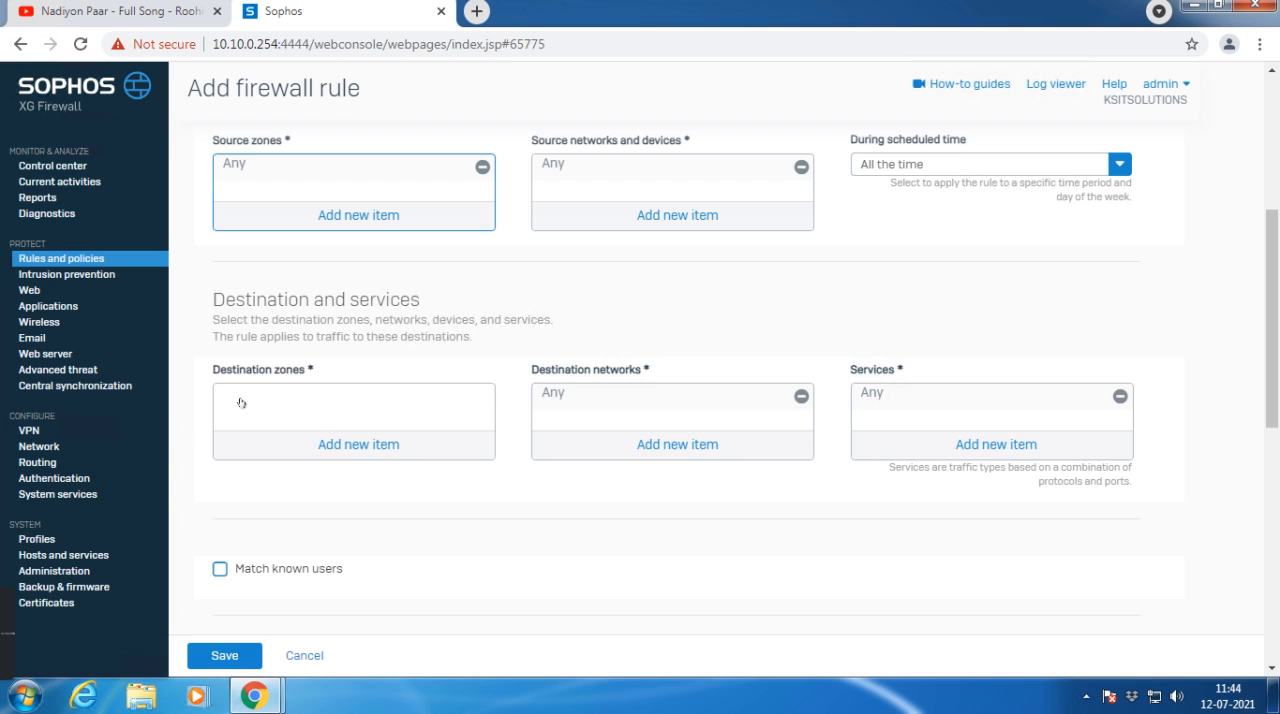
left_click(289, 452)
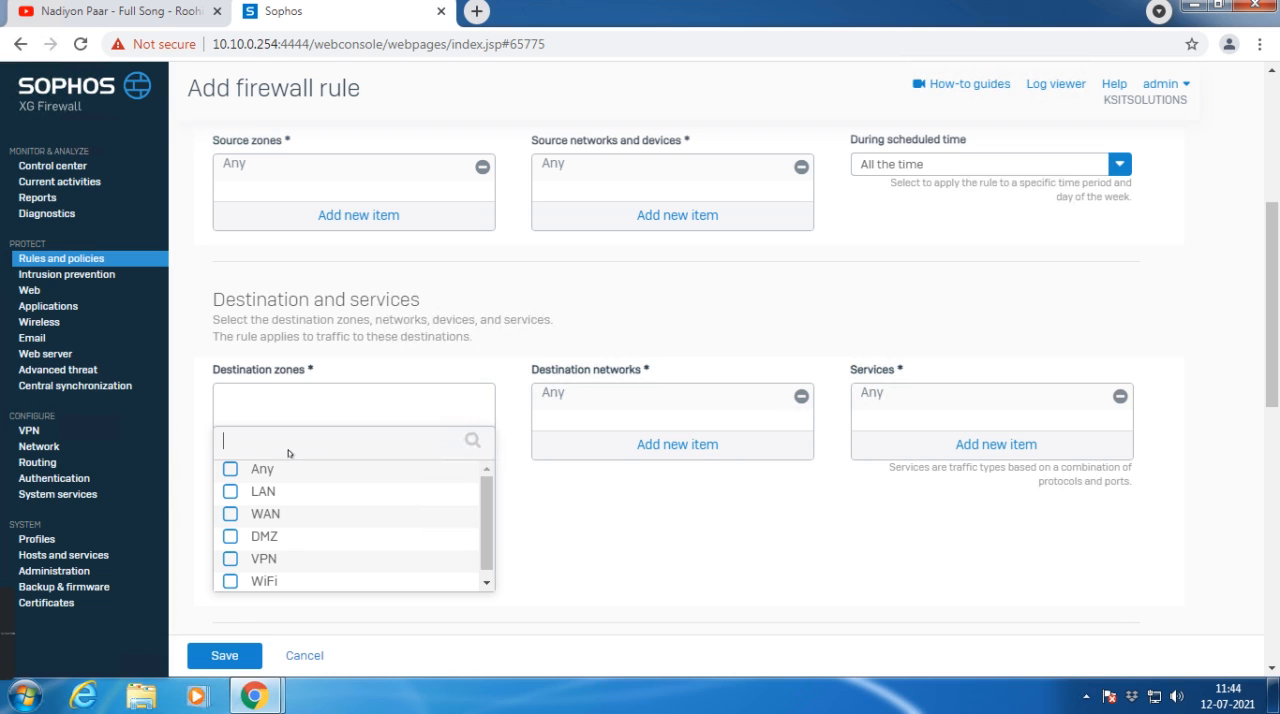
left_click(229, 470)
left_click(290, 608)
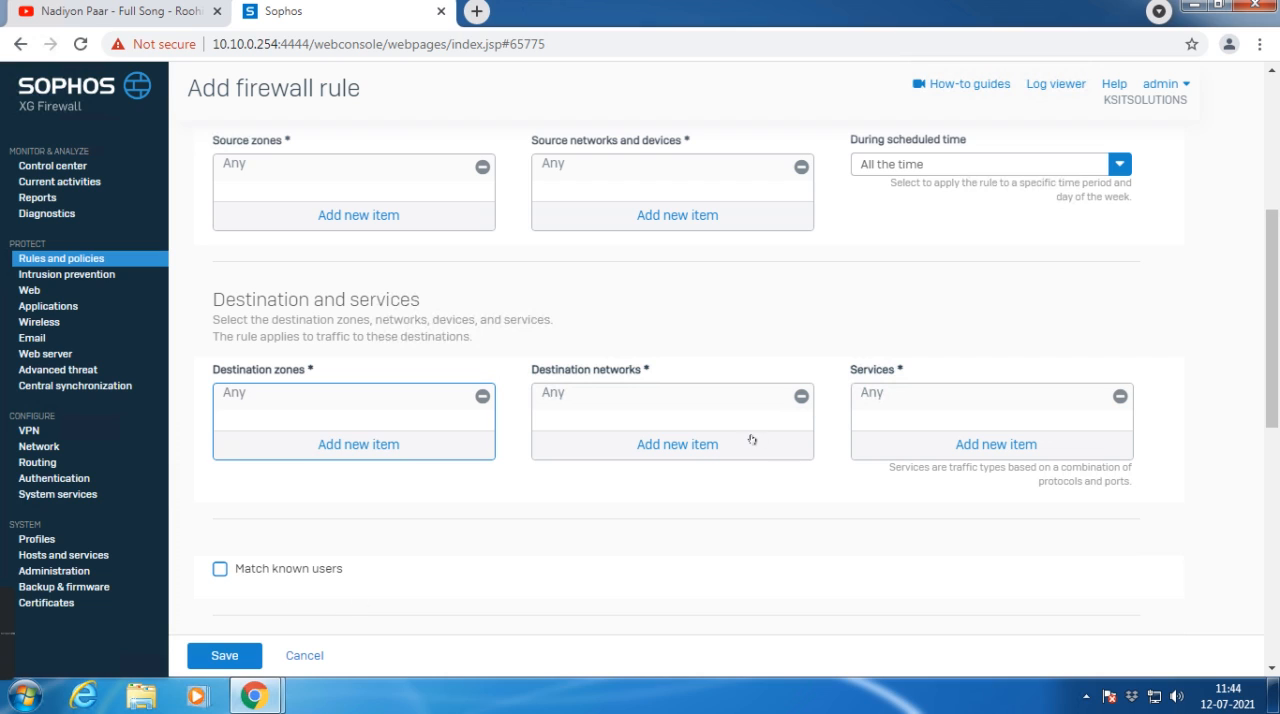
Step: Remove Any from the rule's destination zones
left_click(481, 396)
left_click(356, 447)
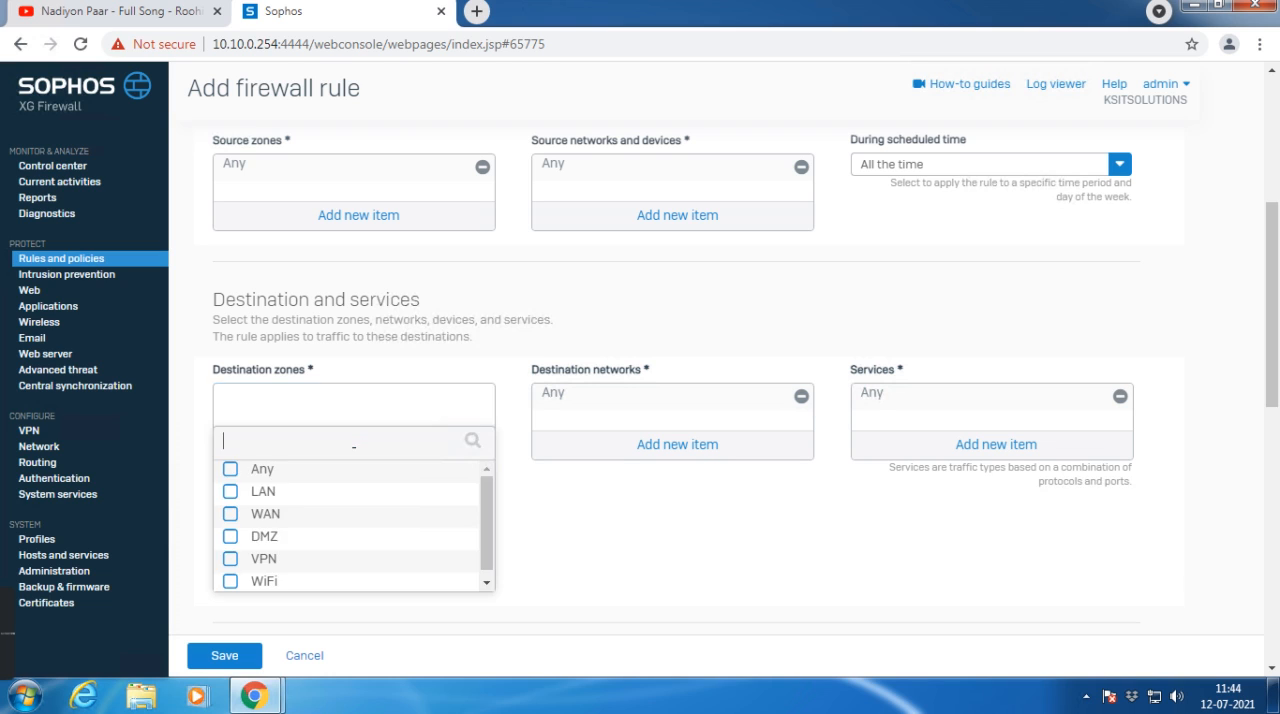
left_click(230, 469)
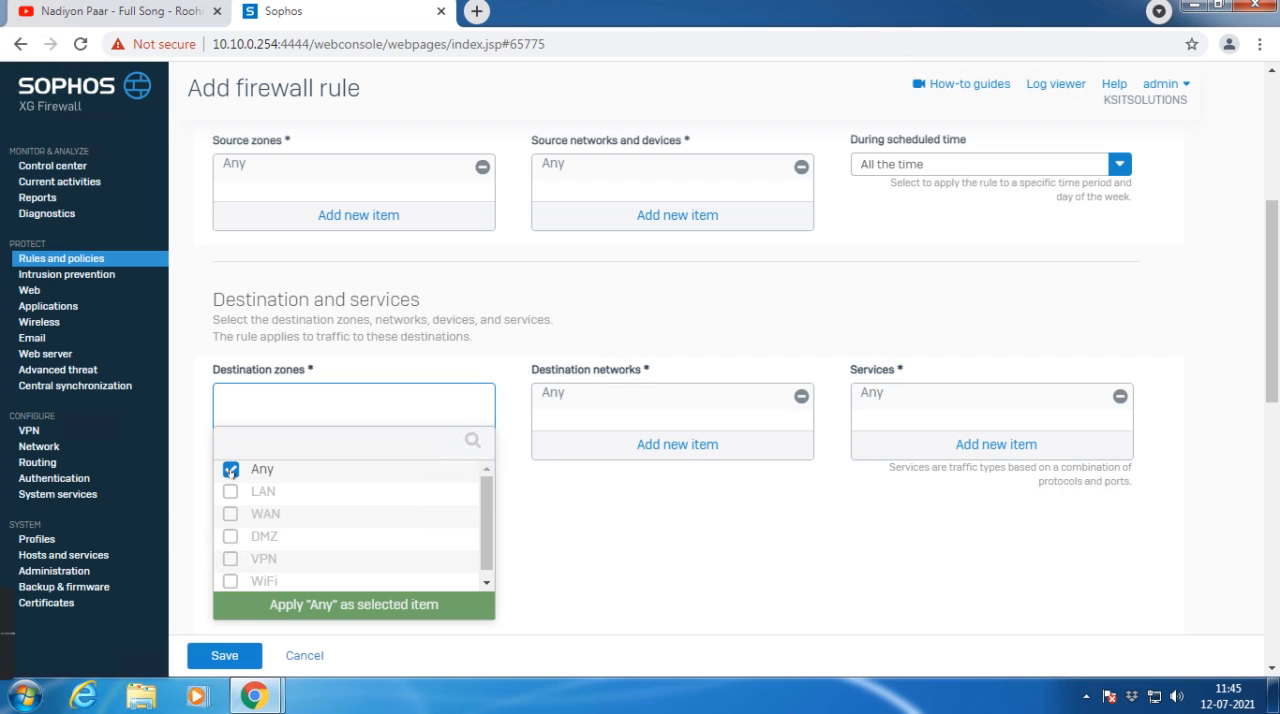
left_click(230, 470)
Step: Replace Any with LAN as the rule's source zone
left_click(478, 172)
left_click(482, 166)
left_click(311, 220)
left_click(230, 262)
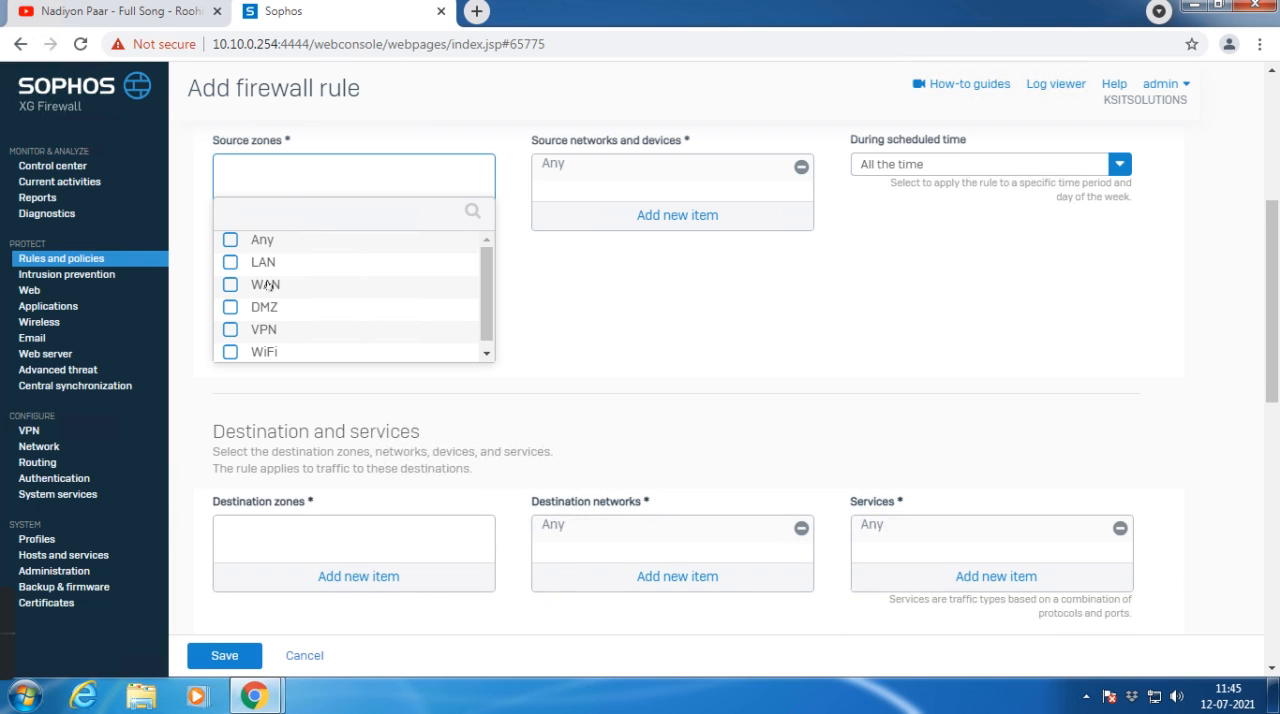
left_click(290, 374)
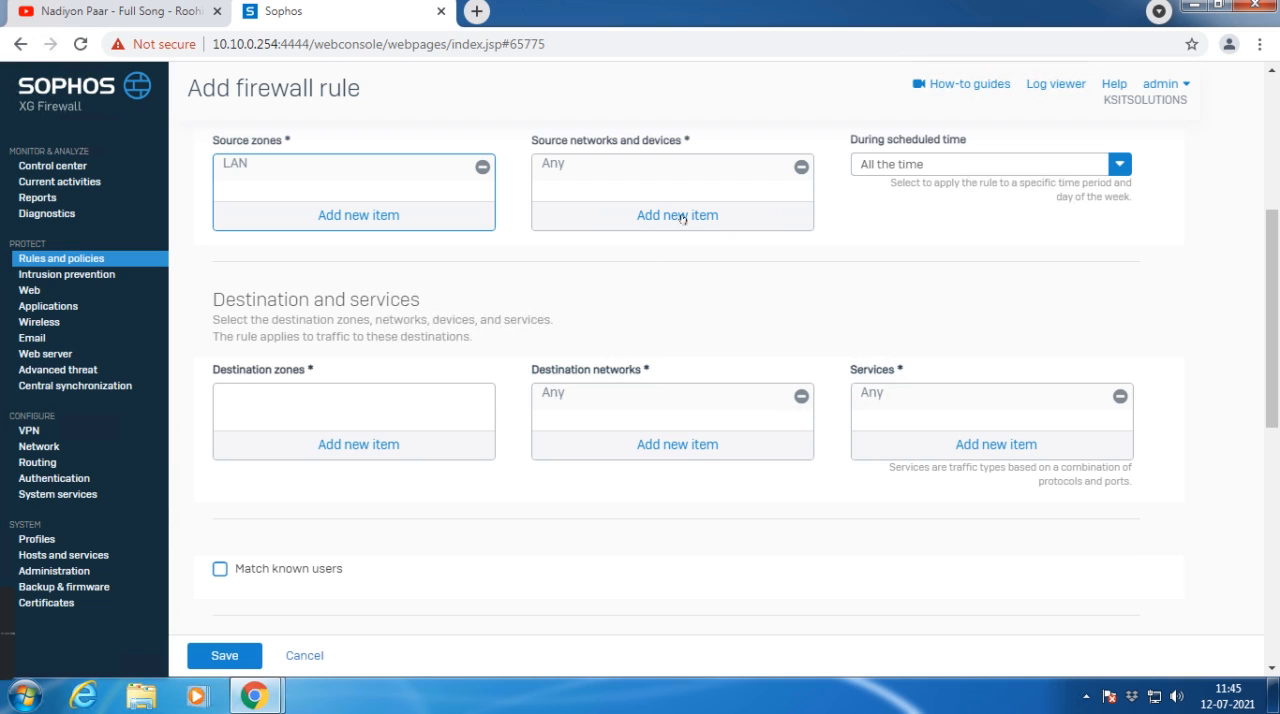
Step: Set the rule's destination zone to WAN
left_click(336, 447)
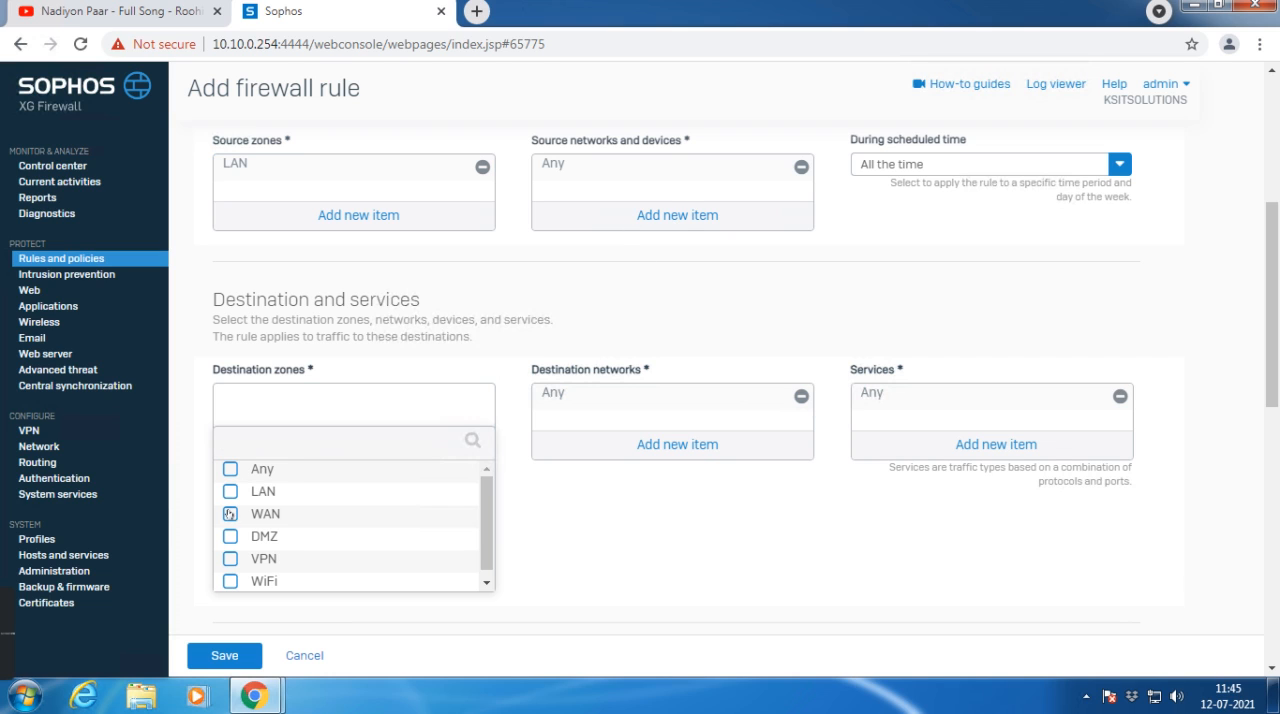
left_click(230, 513)
left_click(243, 604)
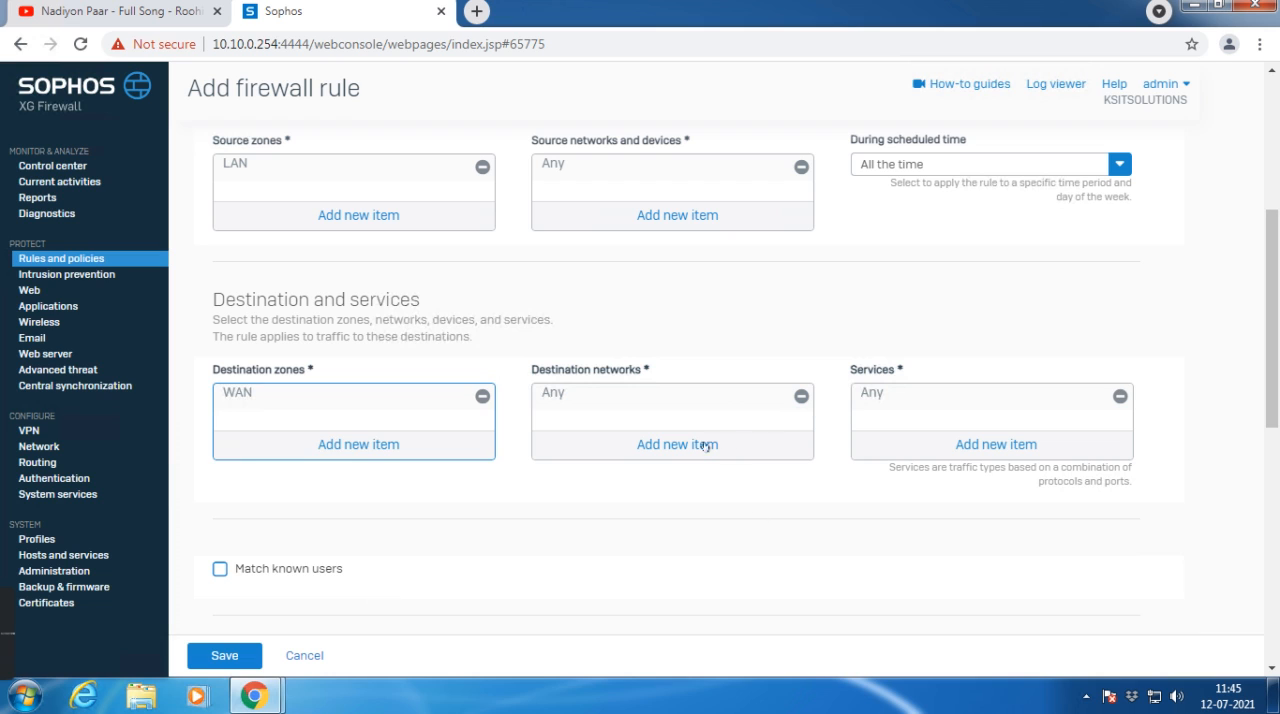
scroll(322, 527, "down", 1)
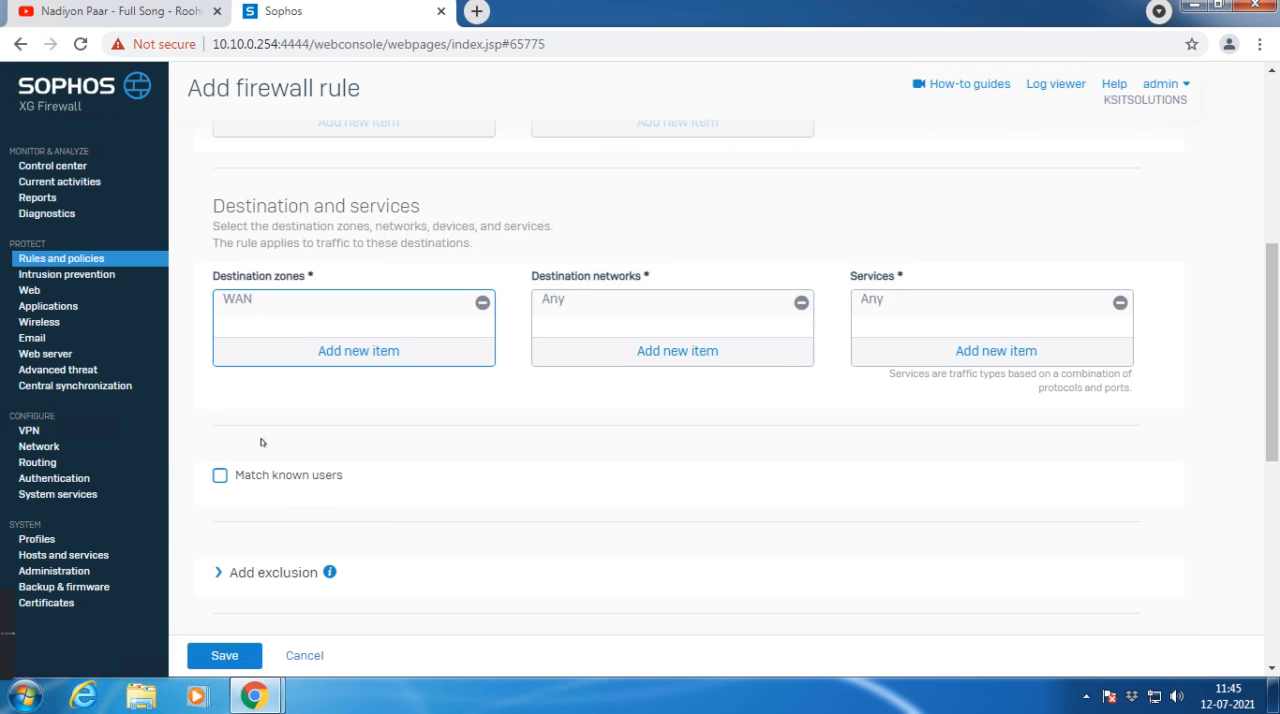
scroll(246, 447, "down", 2)
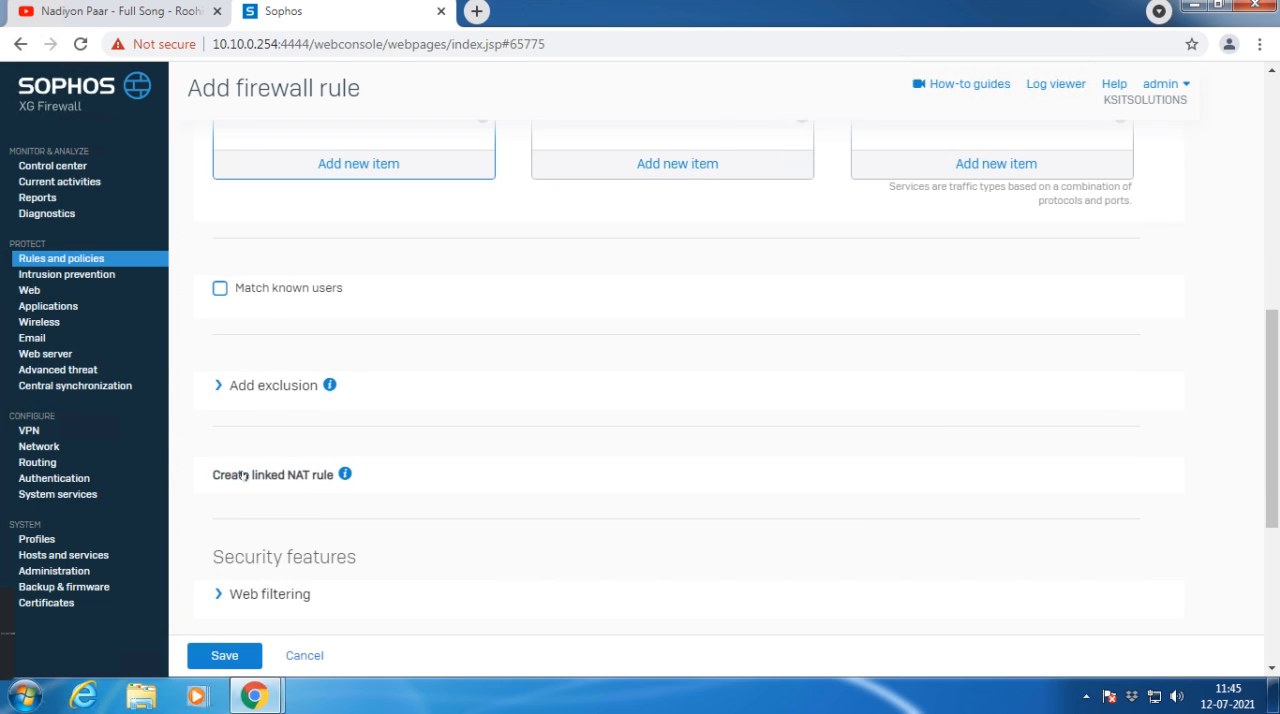
Step: Create a linked NAT rule for the Block_Youtube firewall rule with the translated source (SNAT) set to MASQ
left_click(243, 475)
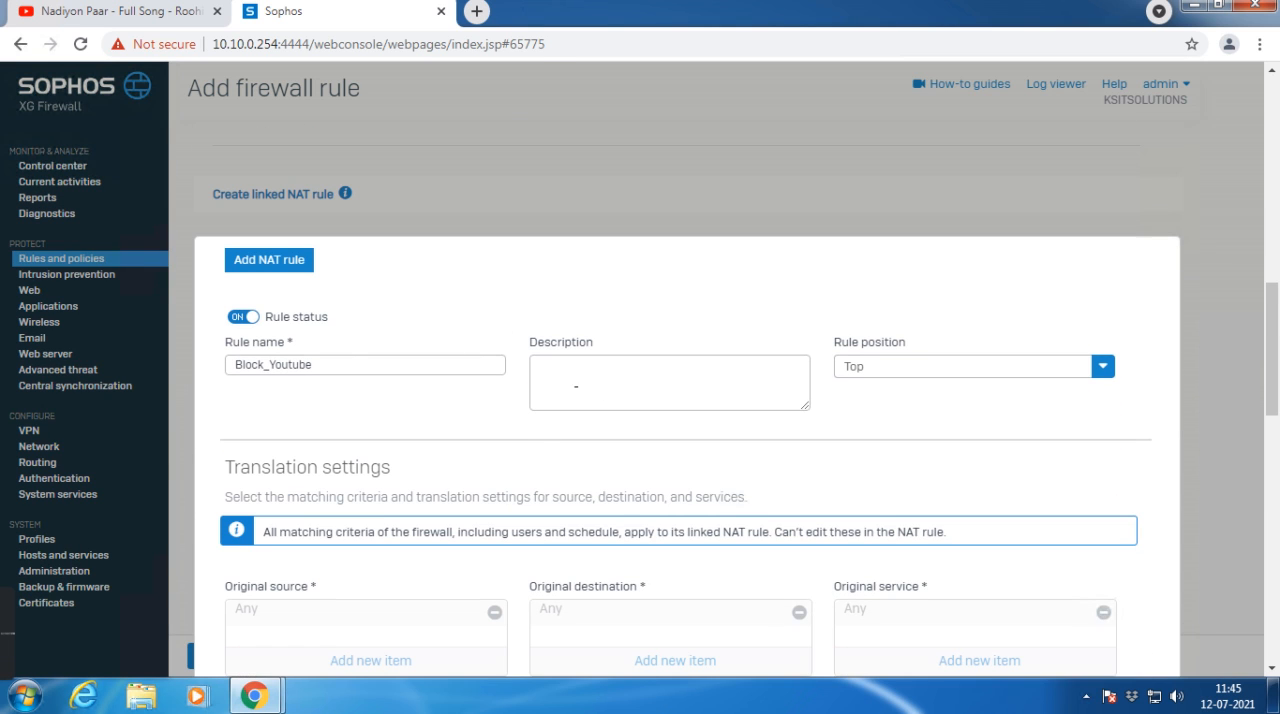
scroll(540, 457, "down", 3)
left_click(323, 443)
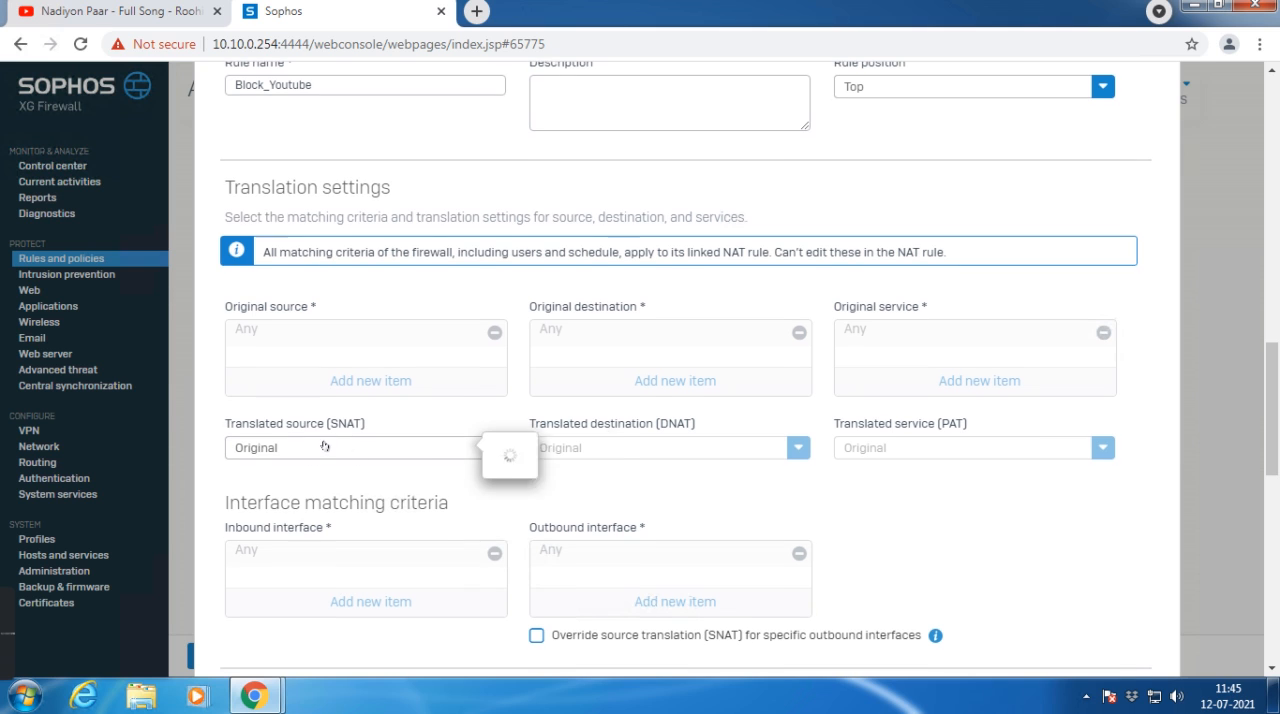
left_click(251, 530)
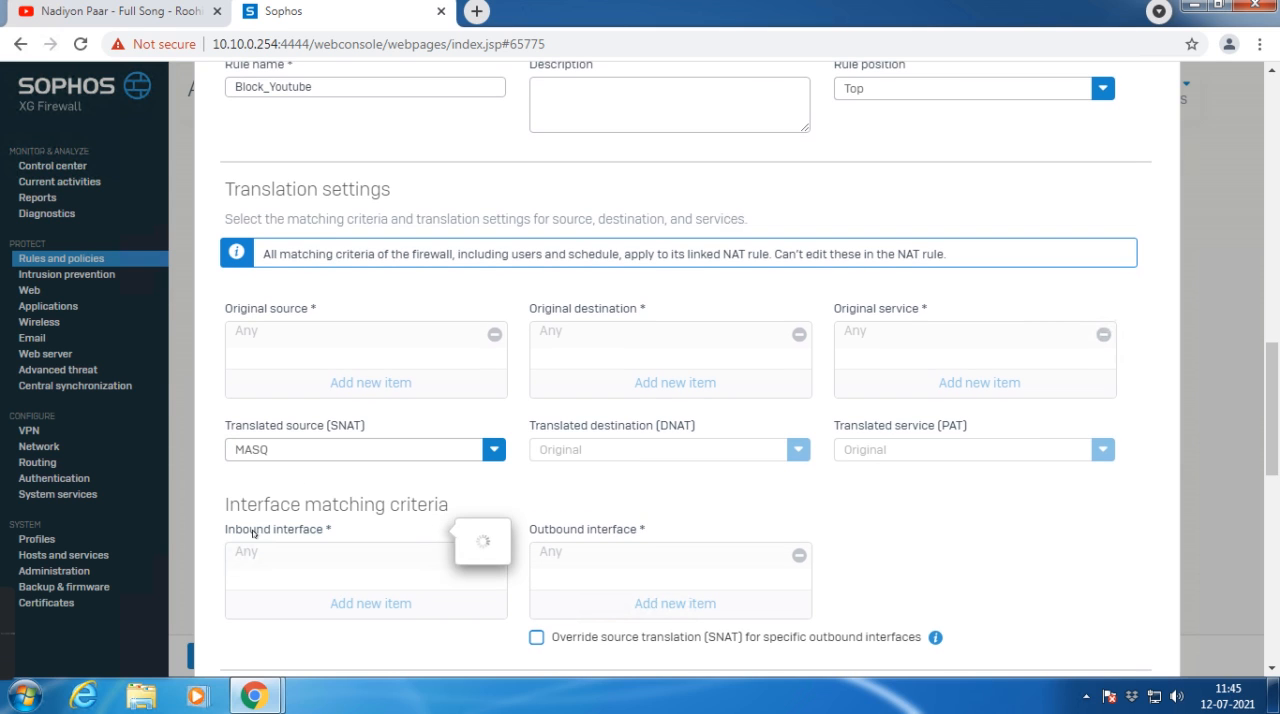
scroll(468, 536, "down", 4)
left_click(268, 546)
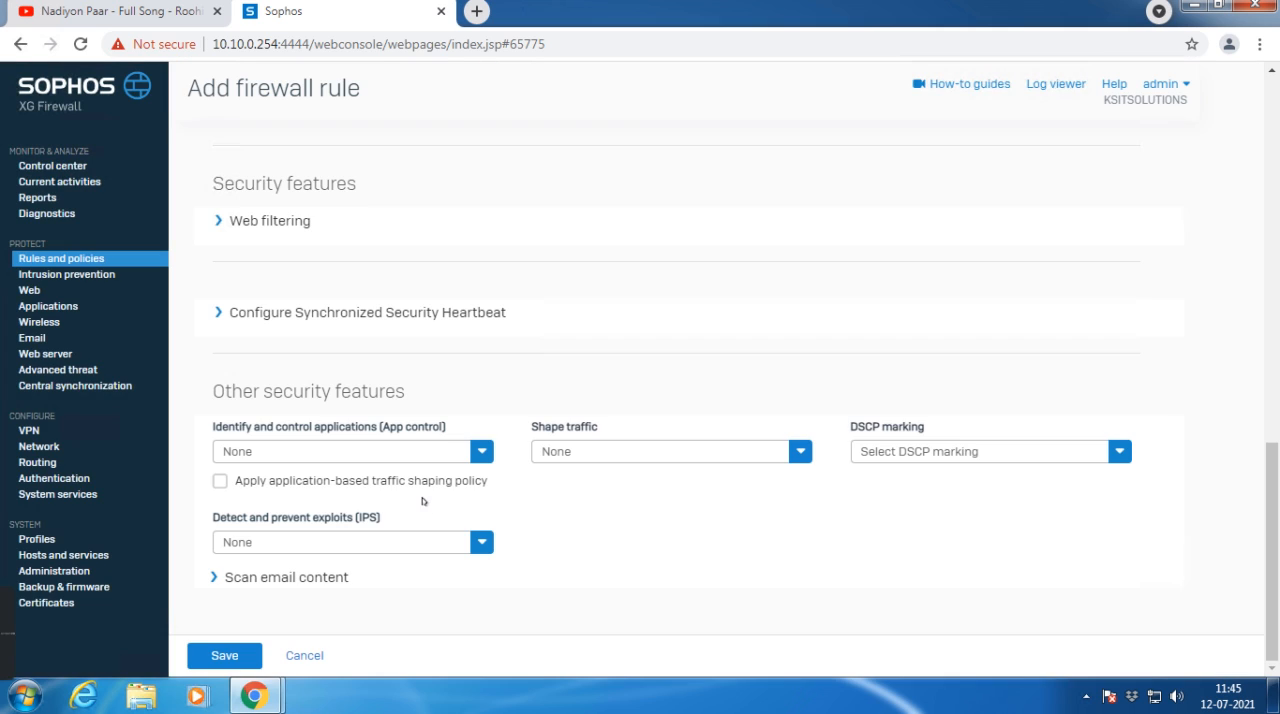
left_click(268, 221)
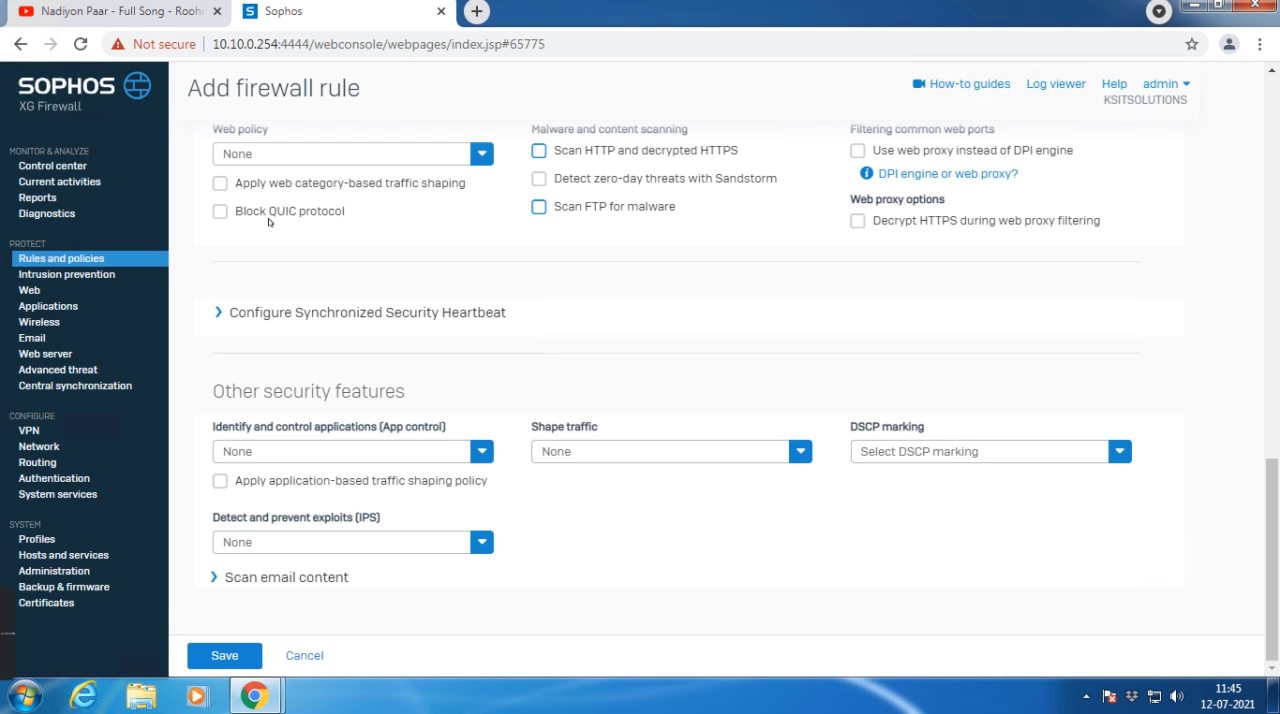
left_click(280, 154)
scroll(262, 250, "down", 5)
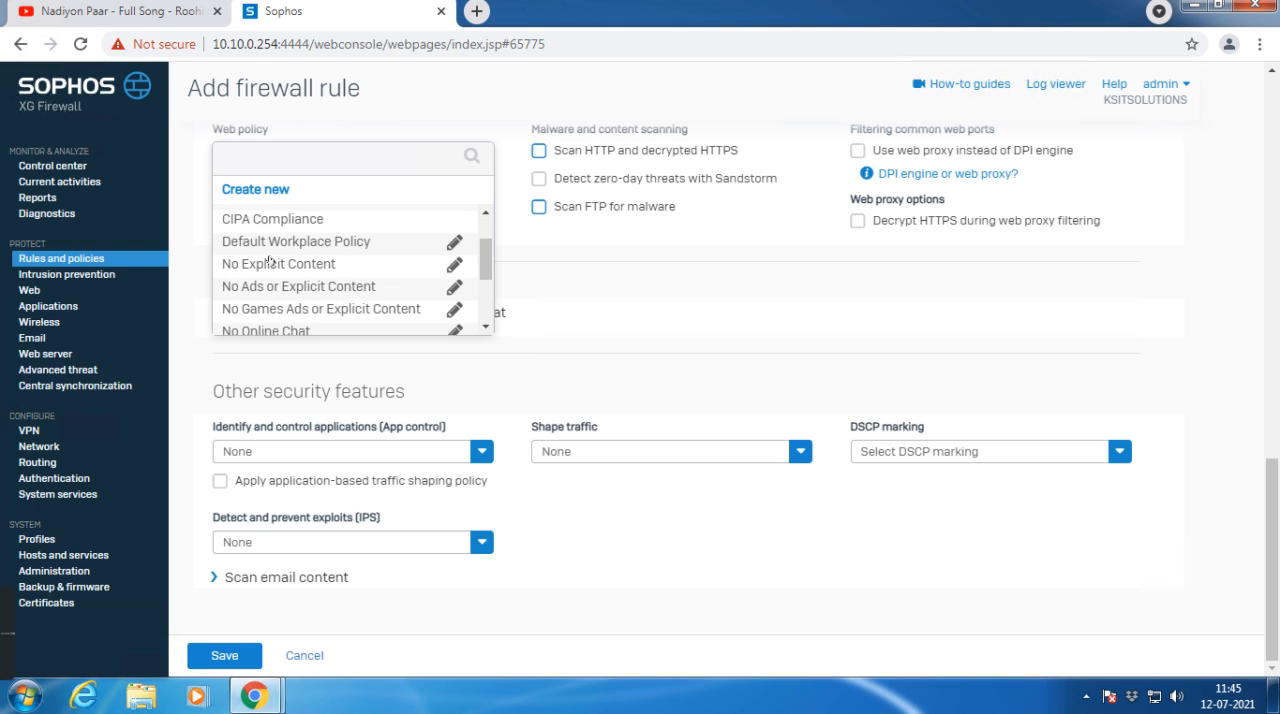
left_click(266, 190)
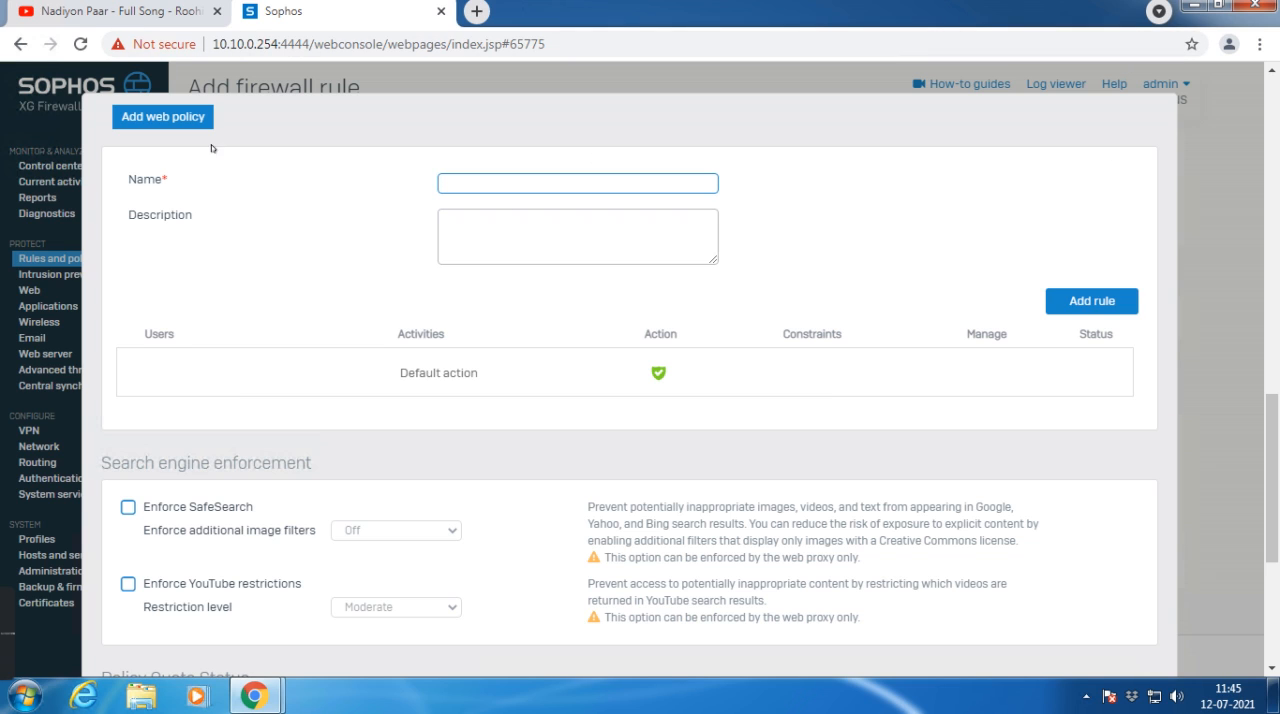
key("Escape")
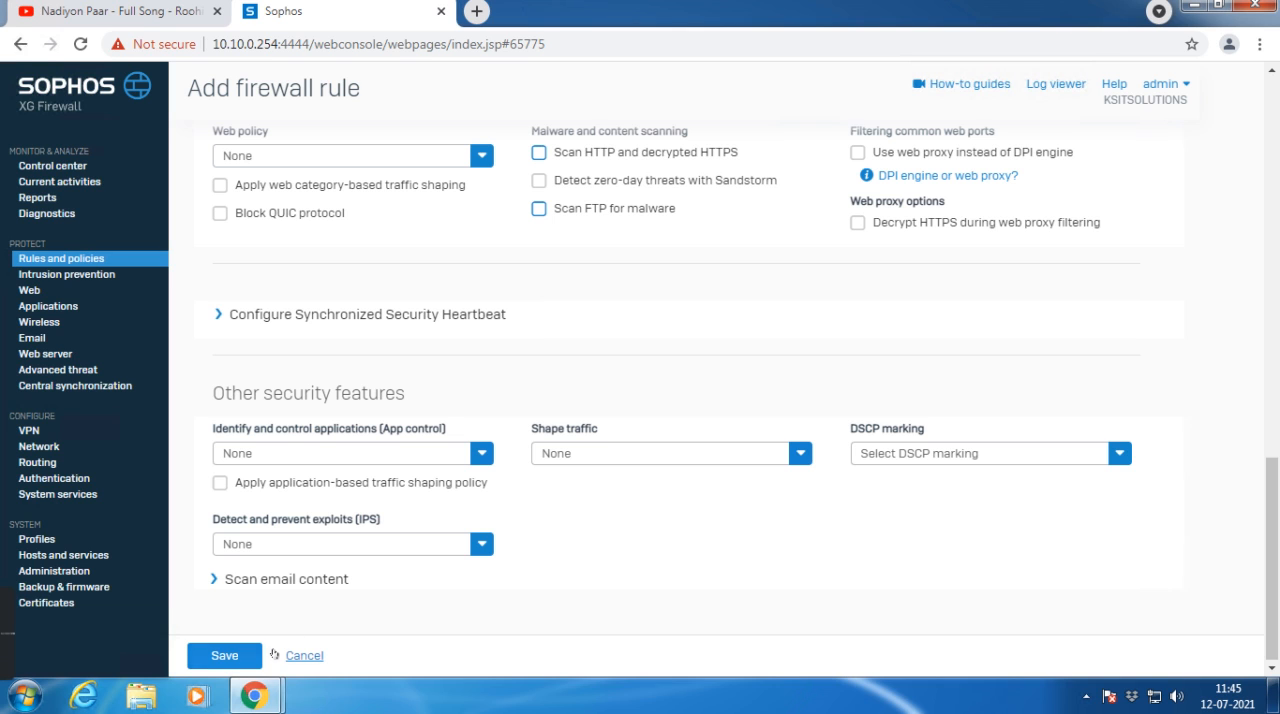
Step: Remove Any from the rule's destination networks and start creating a new FQDN host group there
scroll(605, 307, "up", 3)
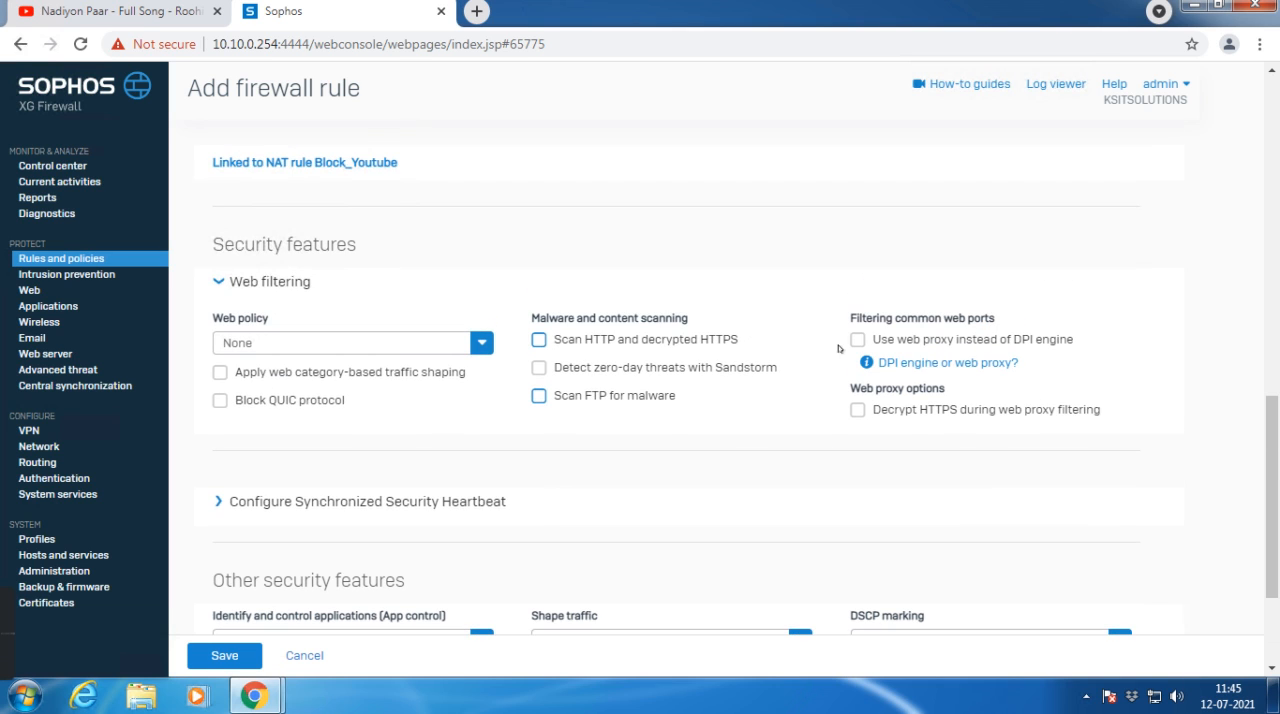
scroll(363, 460, "up", 3)
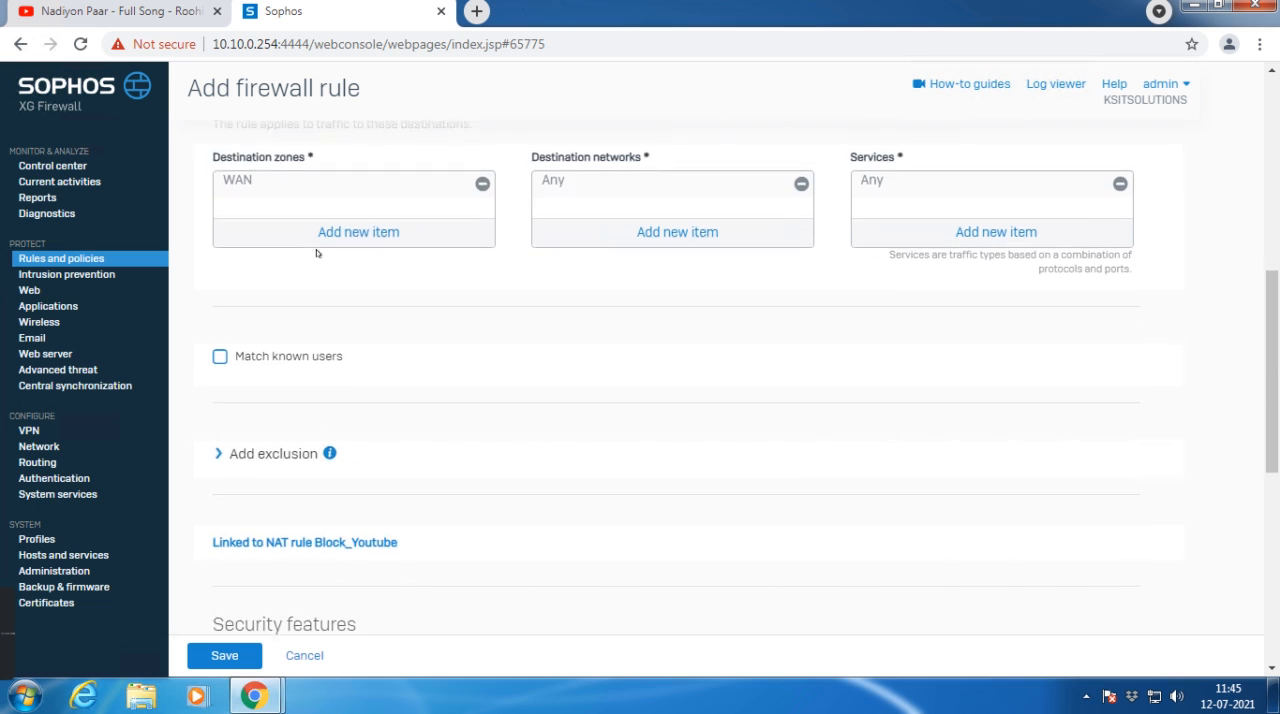
scroll(320, 251, "up", 1)
left_click(800, 271)
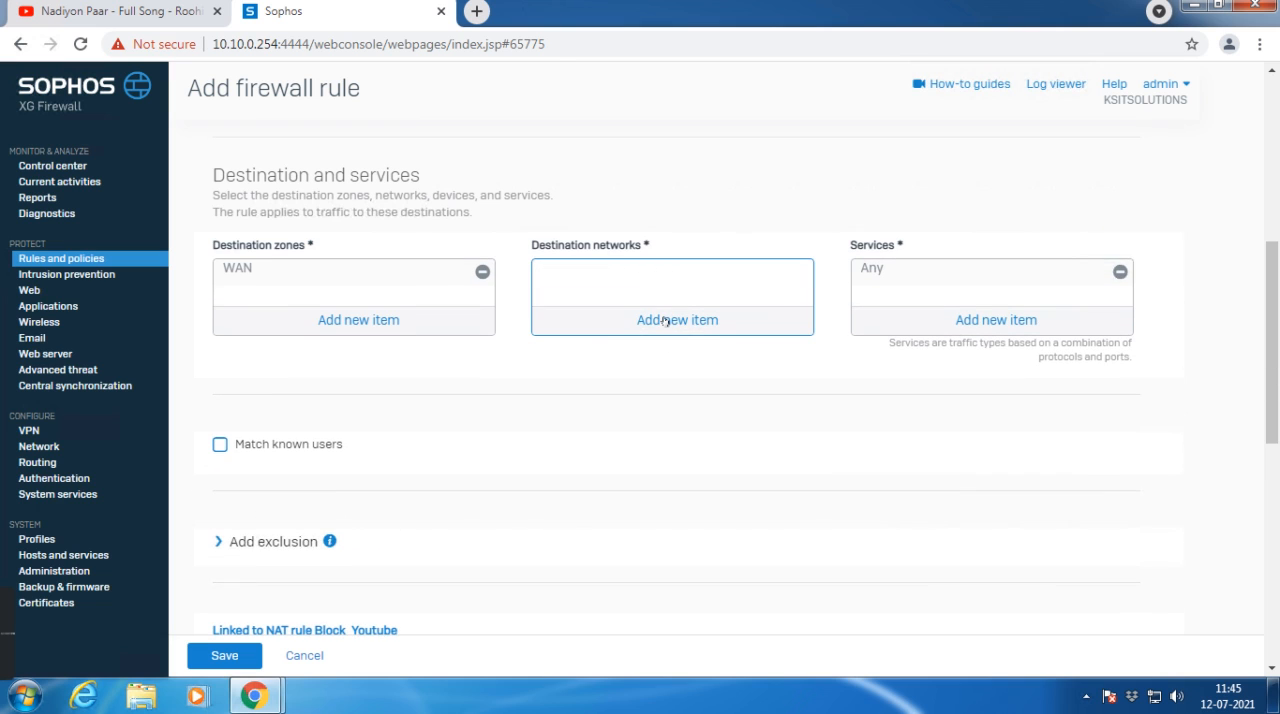
left_click(665, 321)
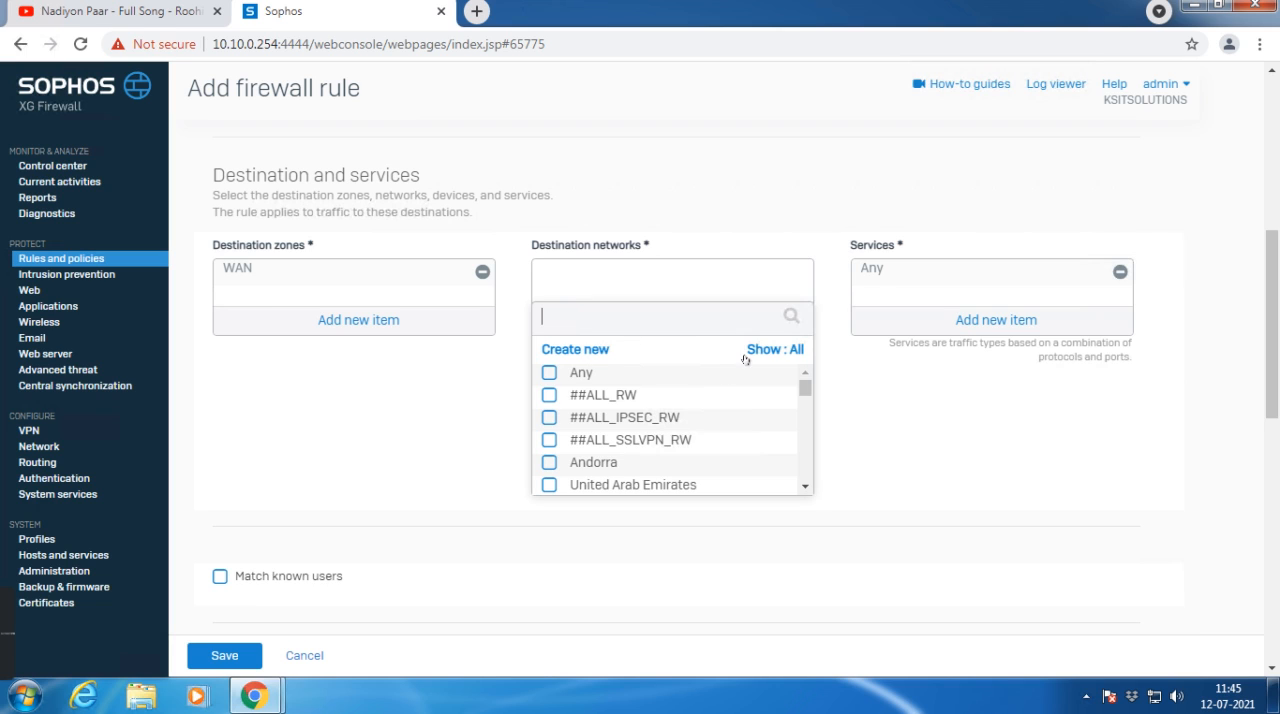
left_click(750, 352)
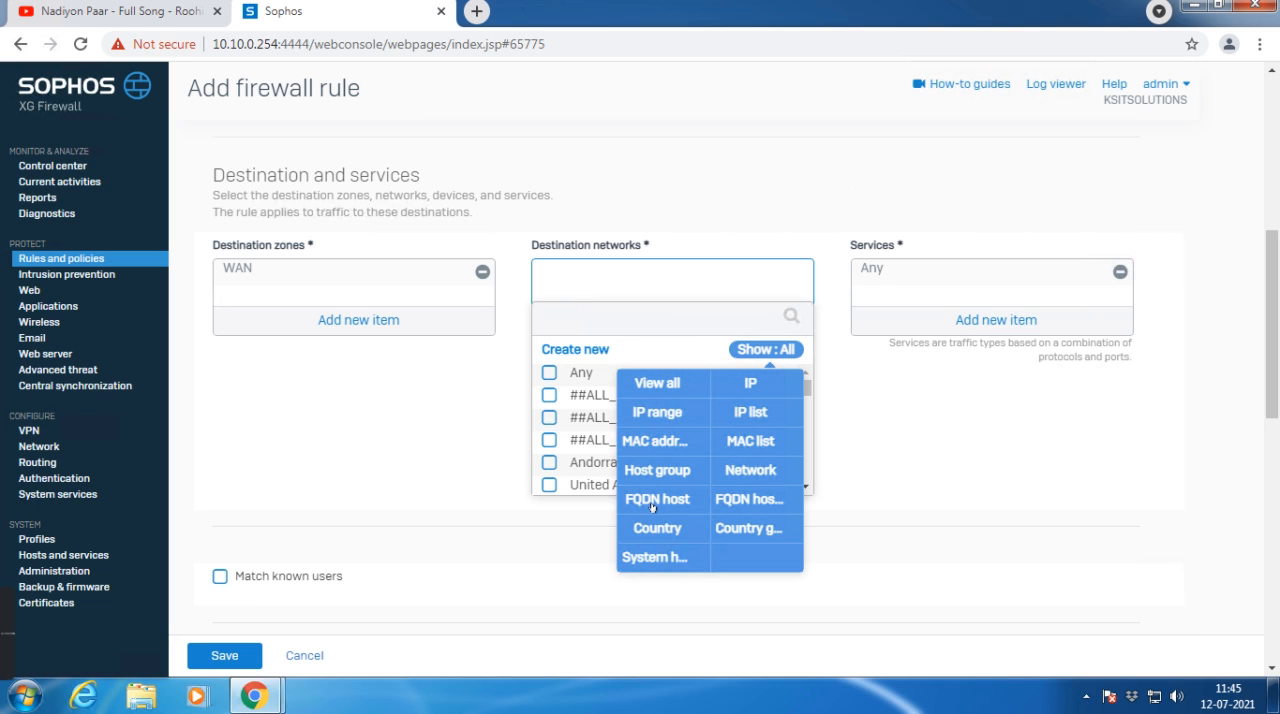
left_click(737, 502)
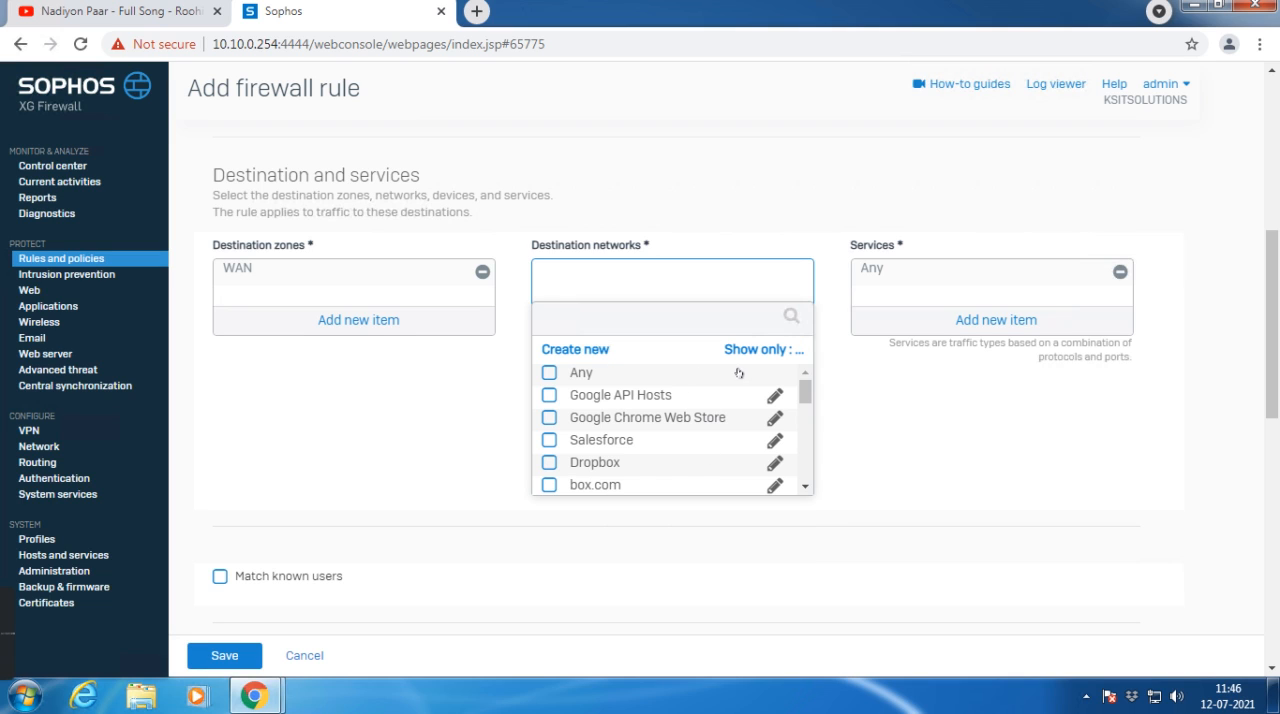
left_click(600, 356)
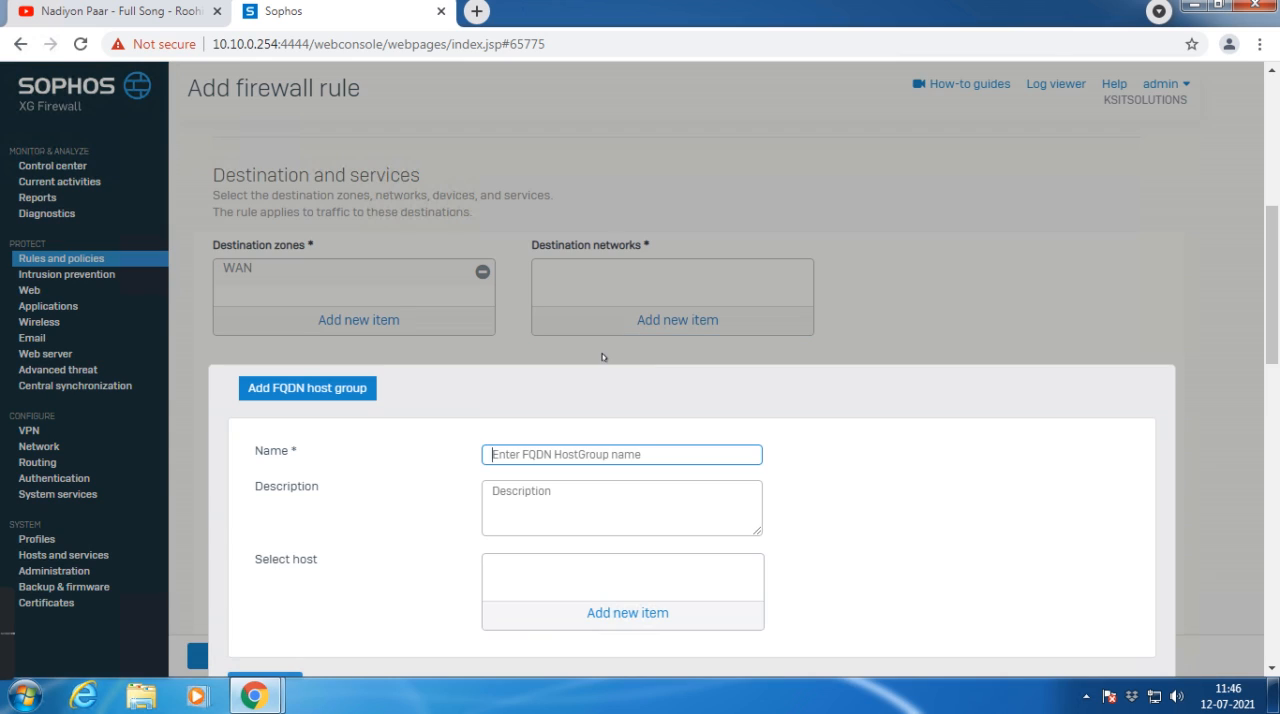
Step: Name the FQDN host group Youtube.com, search its selectable hosts for youtube, and save the group
left_click(553, 456)
type("Youtube")
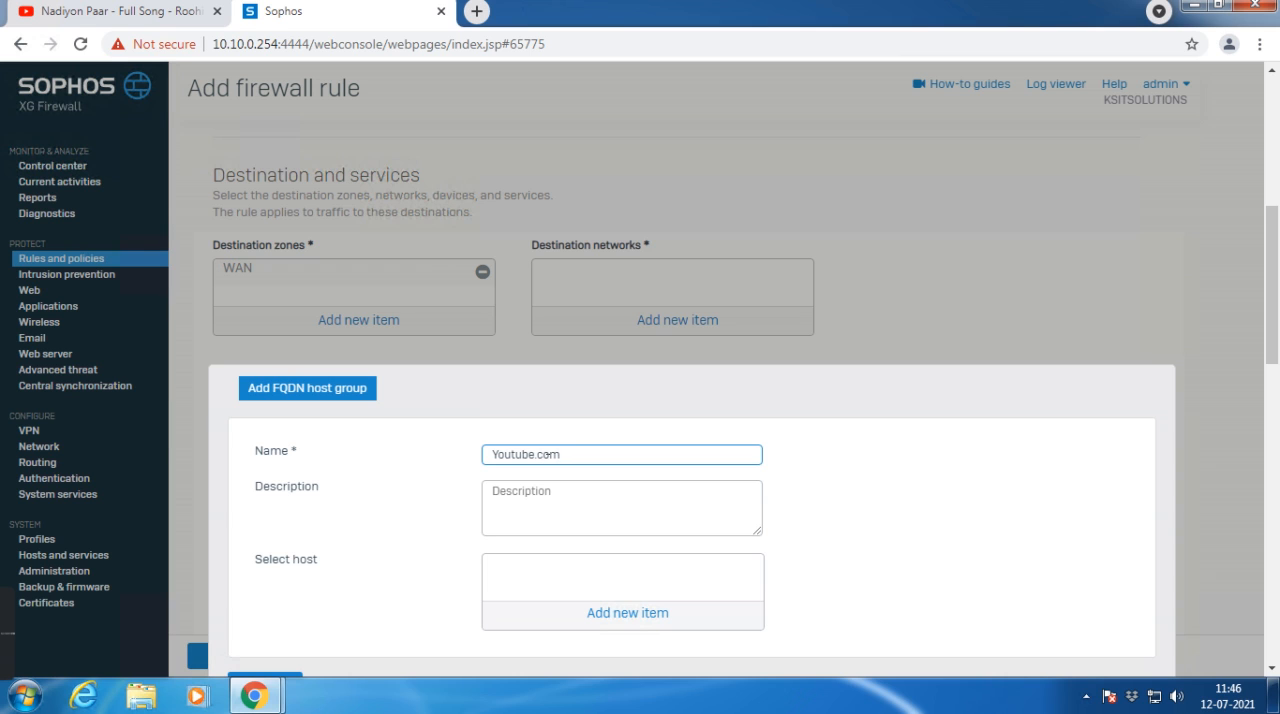
scroll(540, 500, "down", 1)
left_click(578, 524)
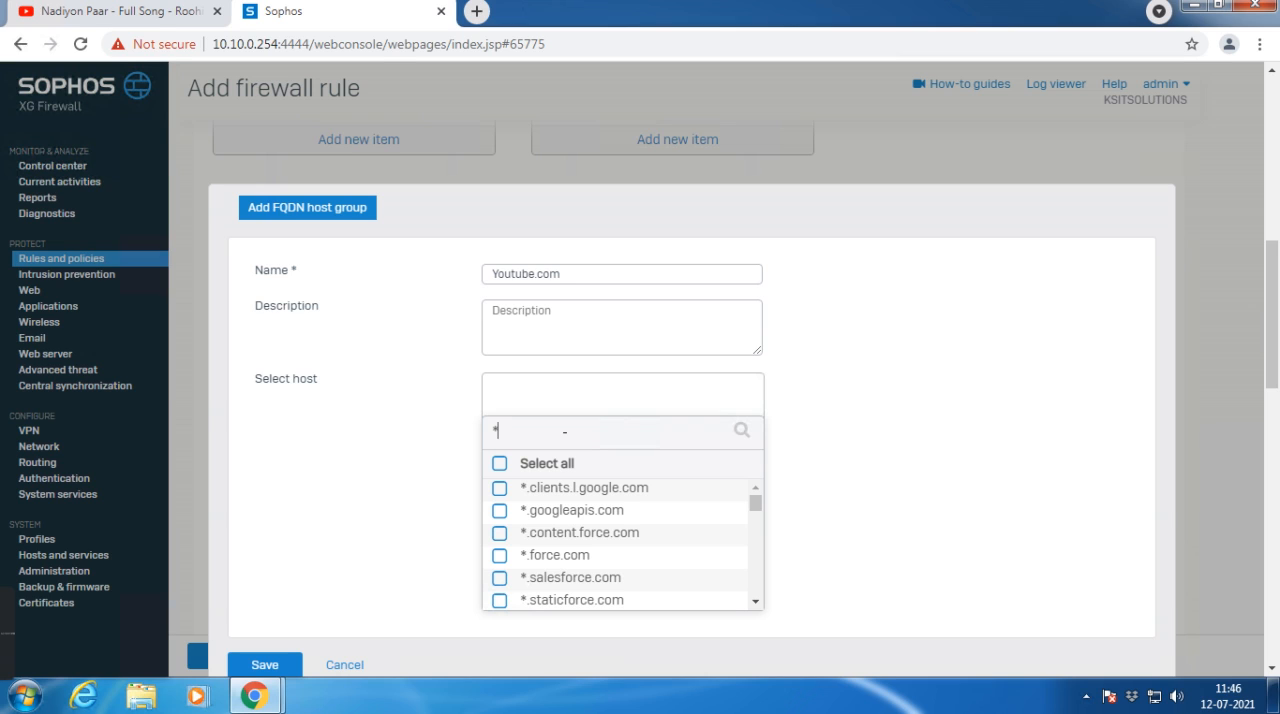
type("youtube.cm")
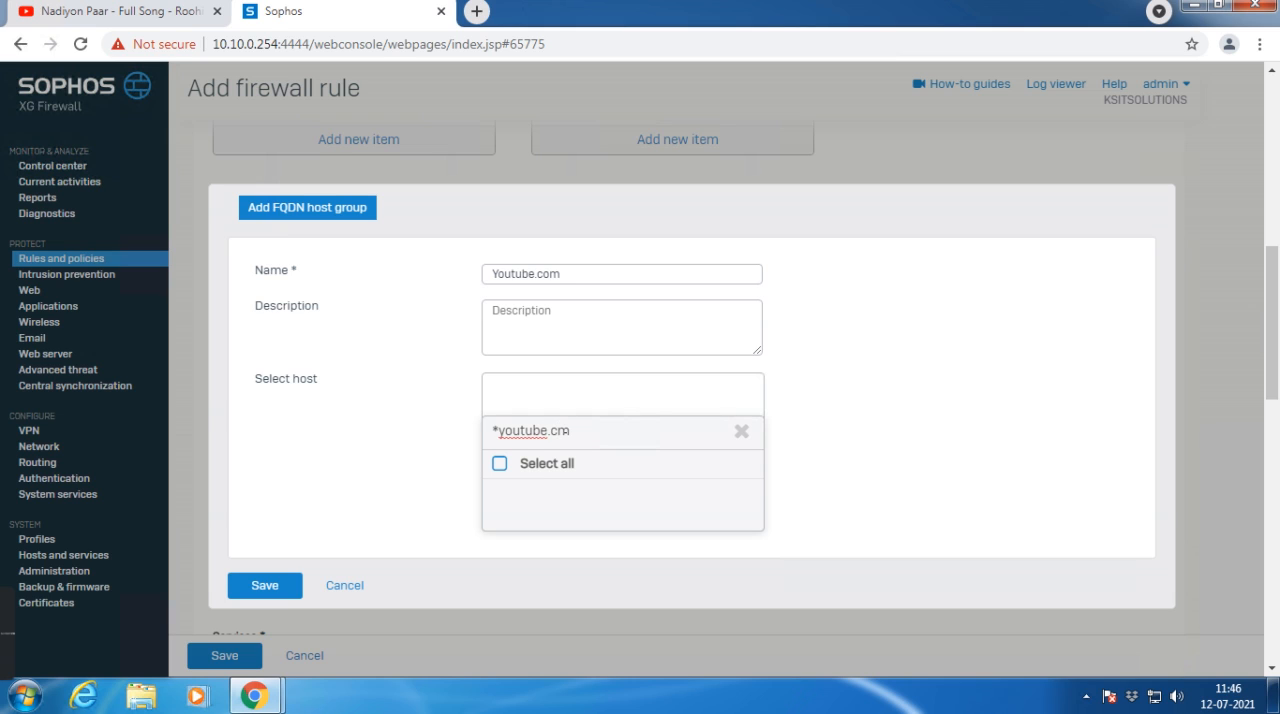
key("BackSpace")
left_click(265, 585)
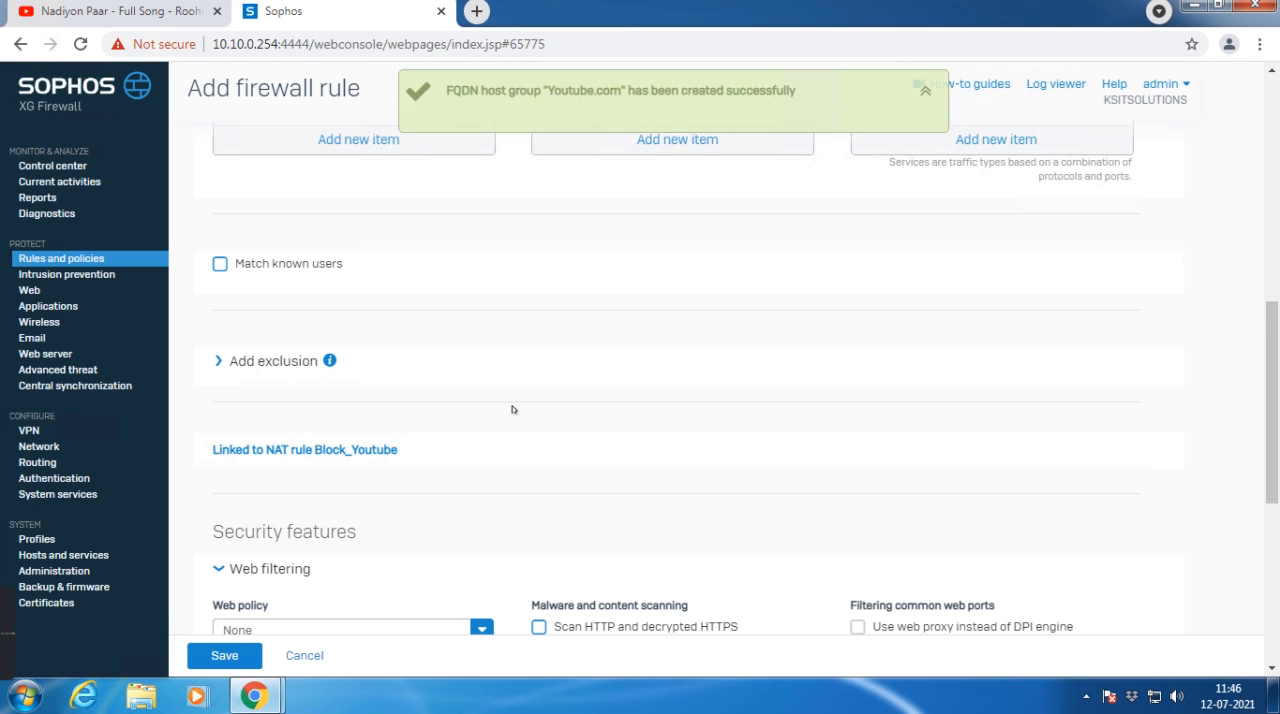
Step: Check the Youtube.com entry in the destination networks and save the new firewall rule
scroll(597, 437, "up", 2)
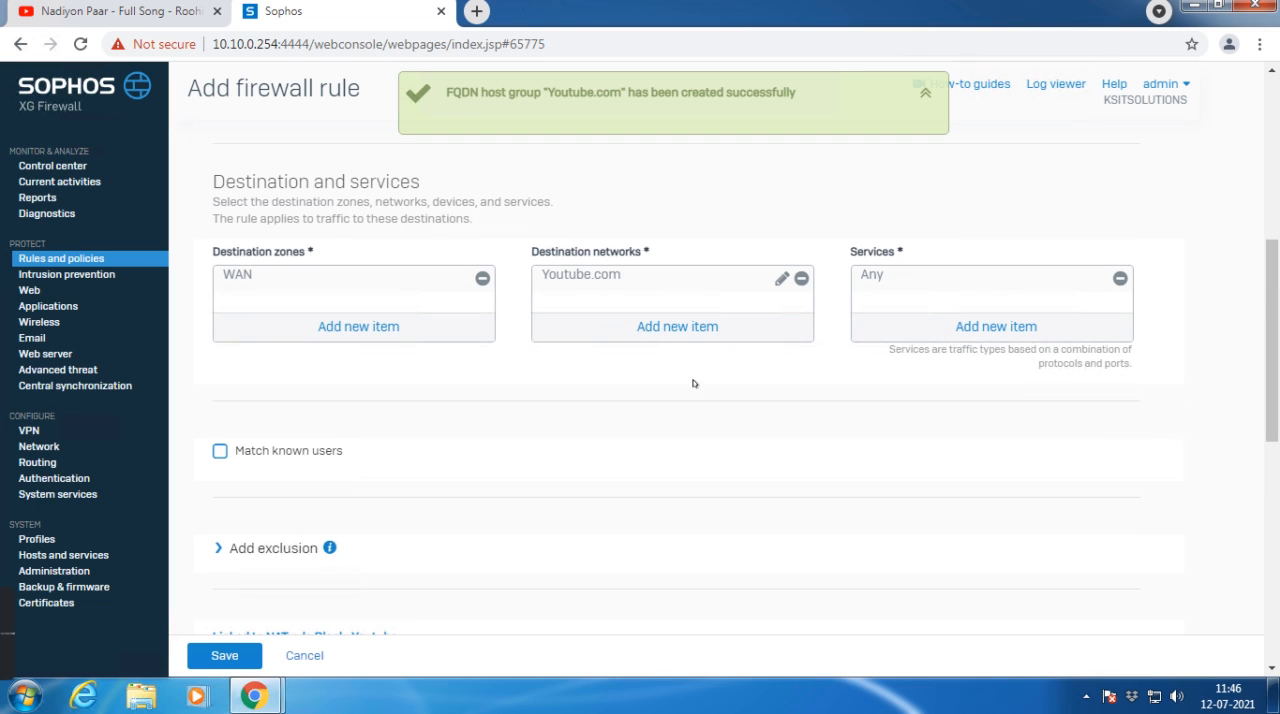
mouse_move(590, 281)
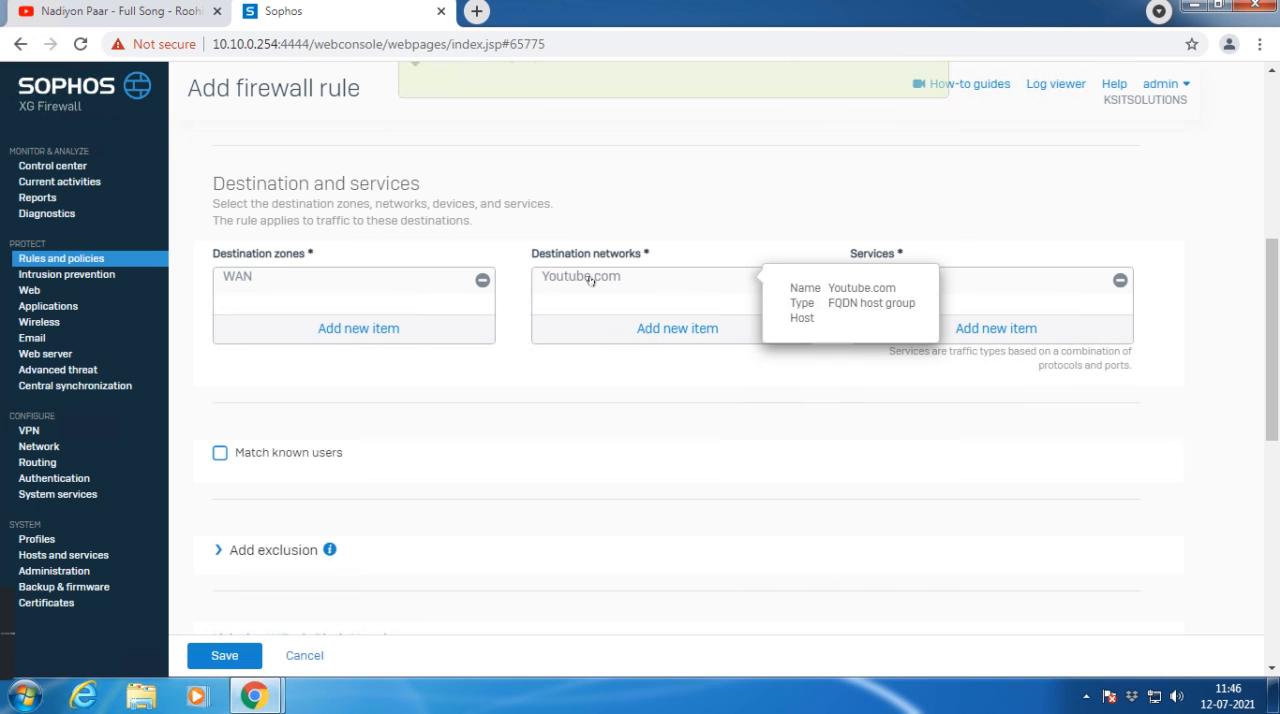
scroll(303, 497, "down", 3)
scroll(331, 464, "down", 4)
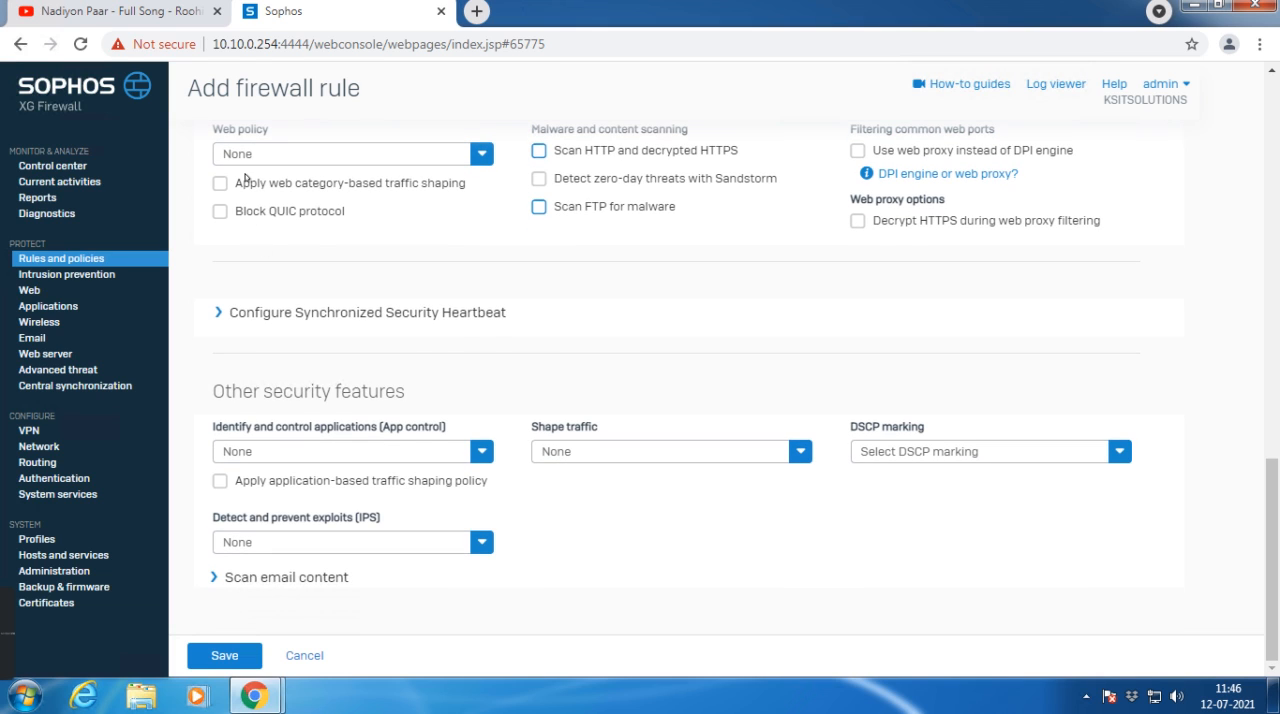
left_click(226, 656)
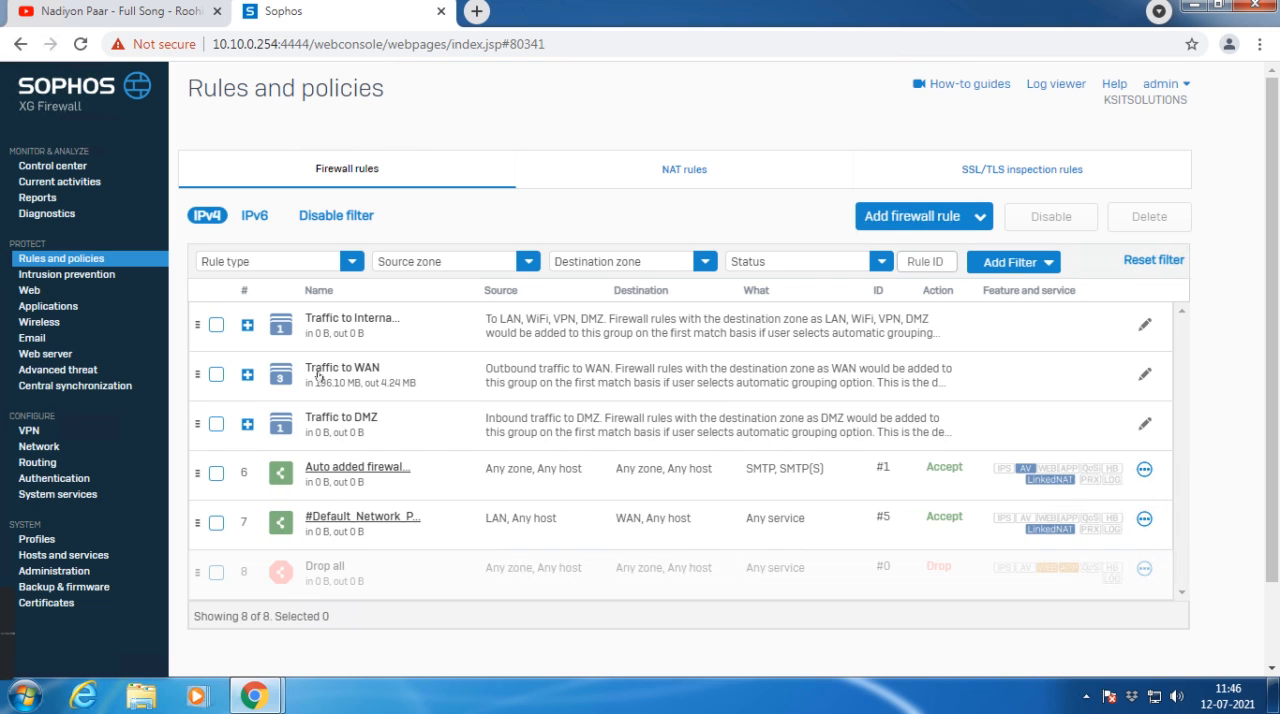
Step: Edit the Block_Youtube rule in the Traffic to WAN group, set its action to Drop and save it
left_click(319, 376)
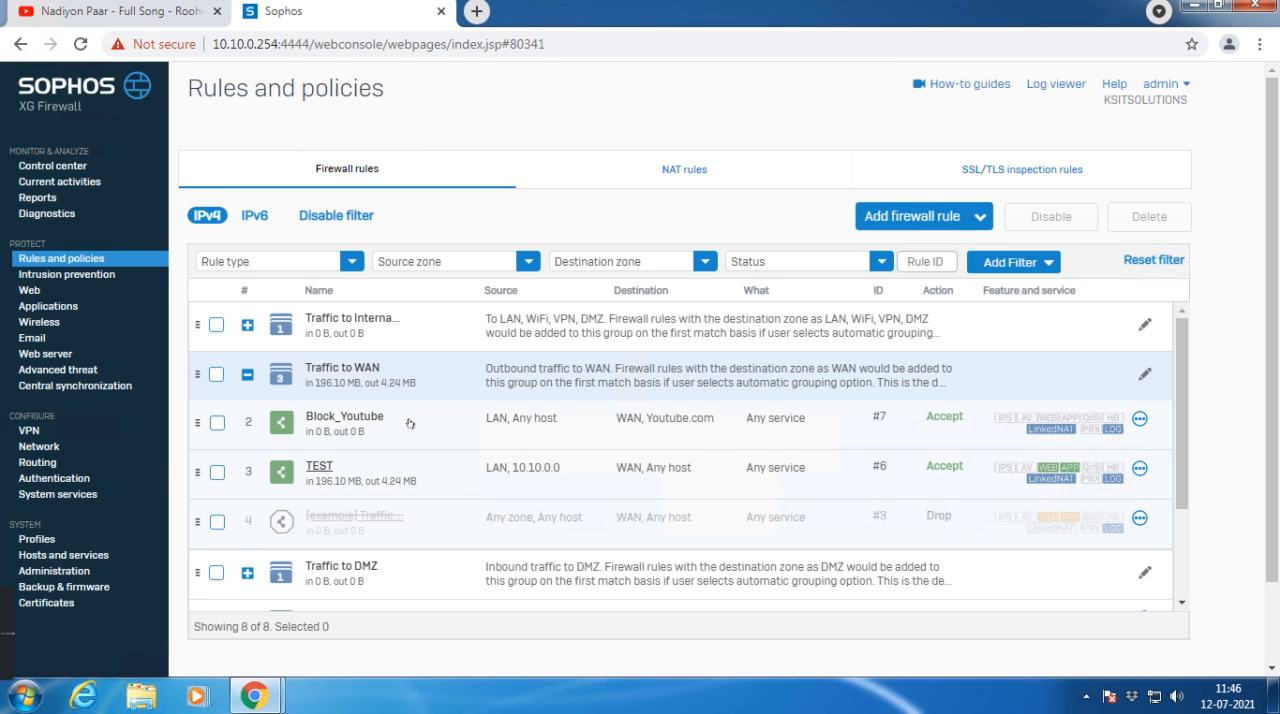
left_click(1136, 419)
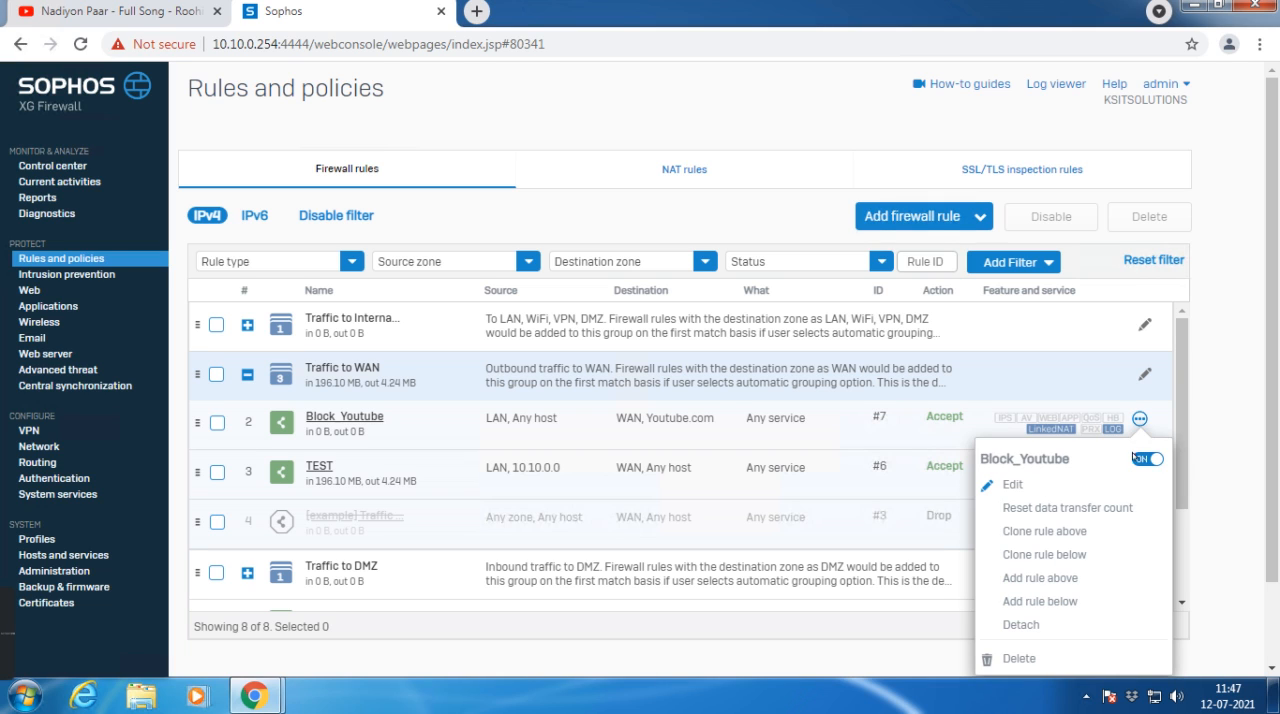
left_click(332, 417)
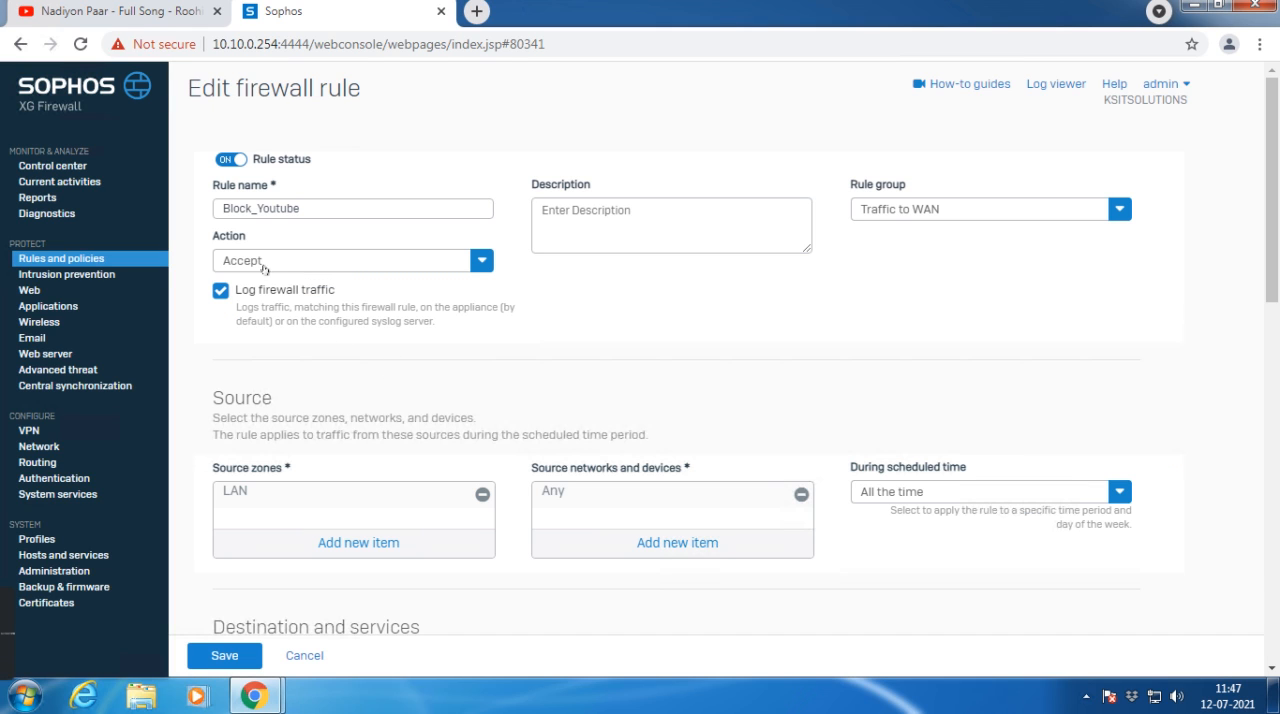
scroll(357, 337, "down", 2)
scroll(363, 294, "up", 2)
left_click(368, 269)
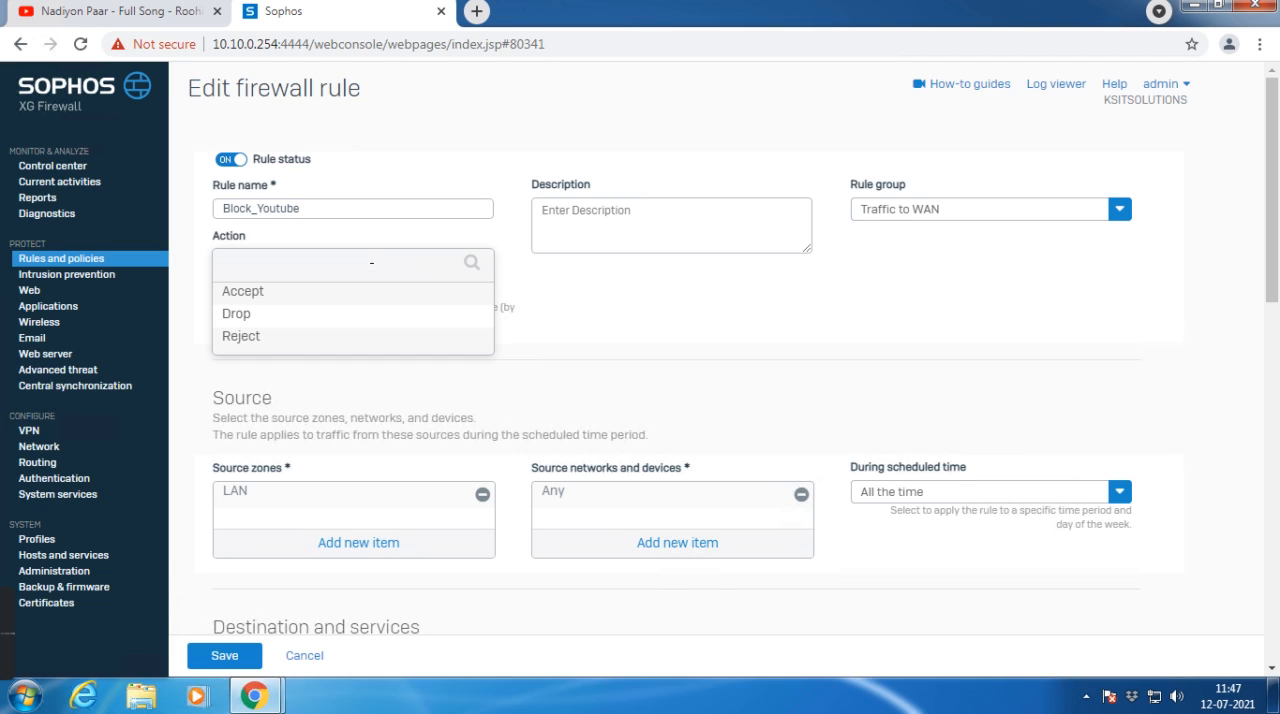
left_click(250, 316)
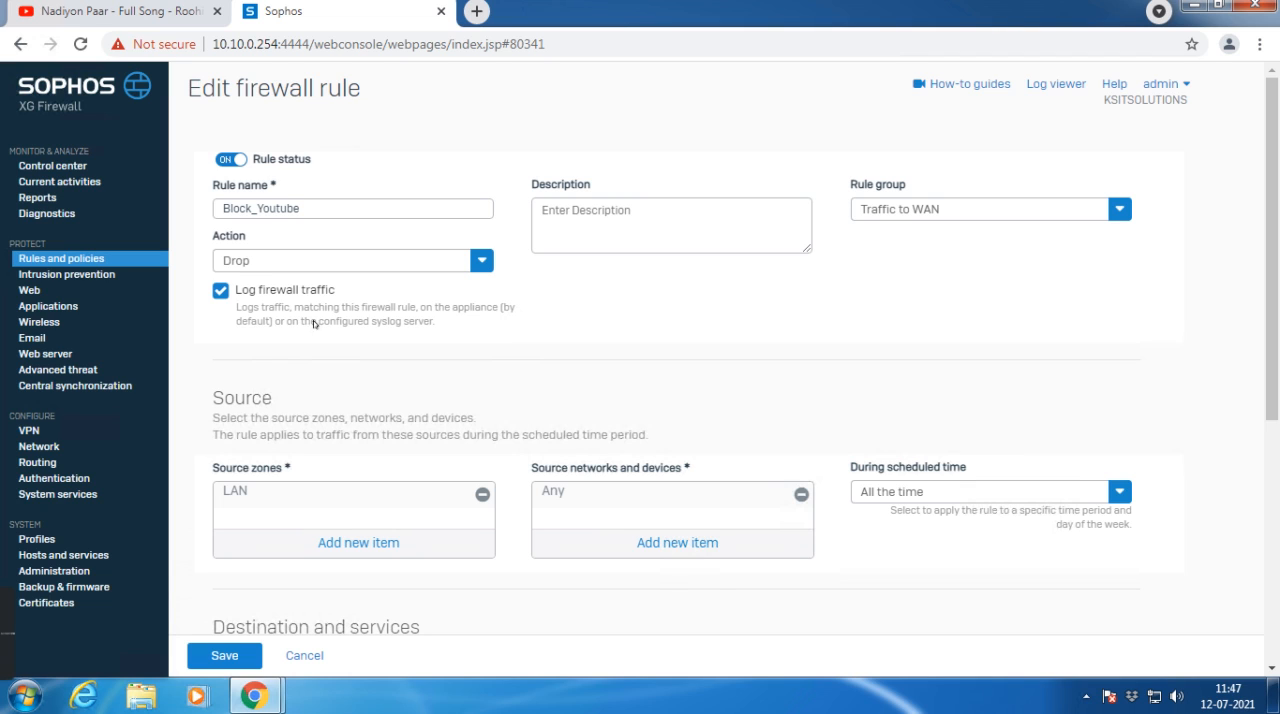
scroll(608, 313, "down", 2)
left_click(215, 655)
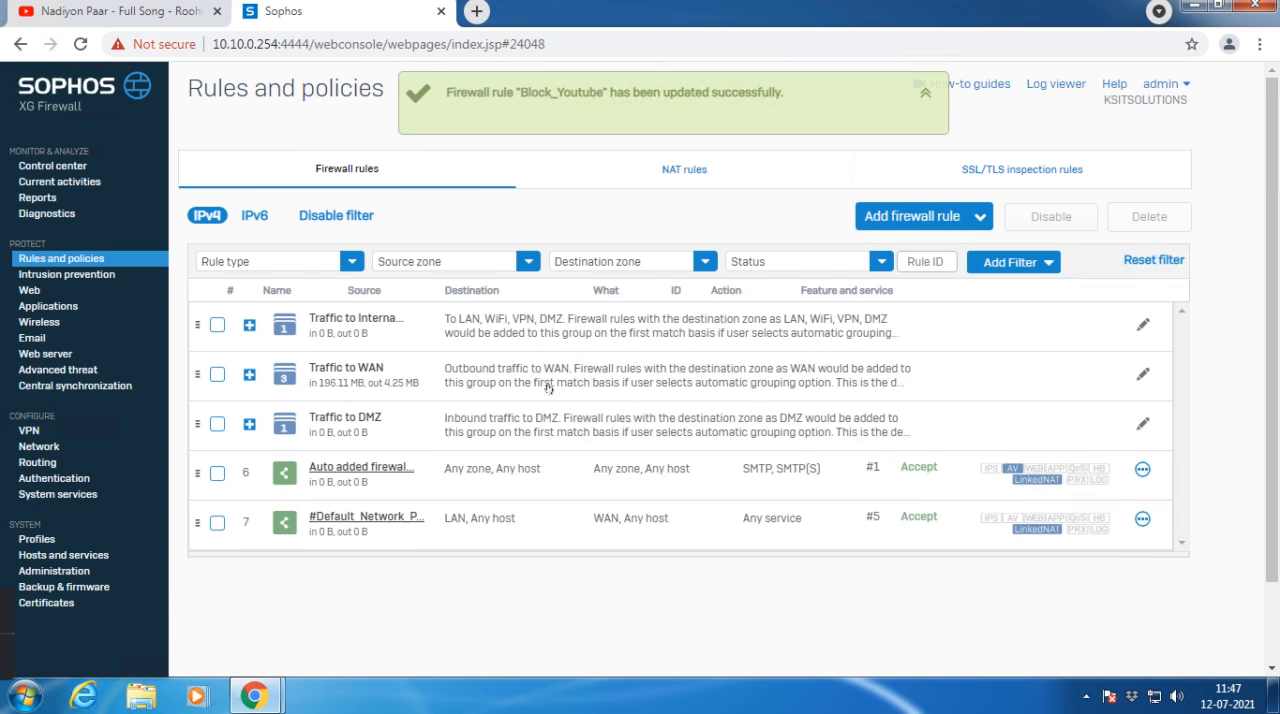
Step: Check Block_Youtube in the Traffic to WAN group, test youtube in a new browser tab, and close the YouTube video tab
left_click(356, 366)
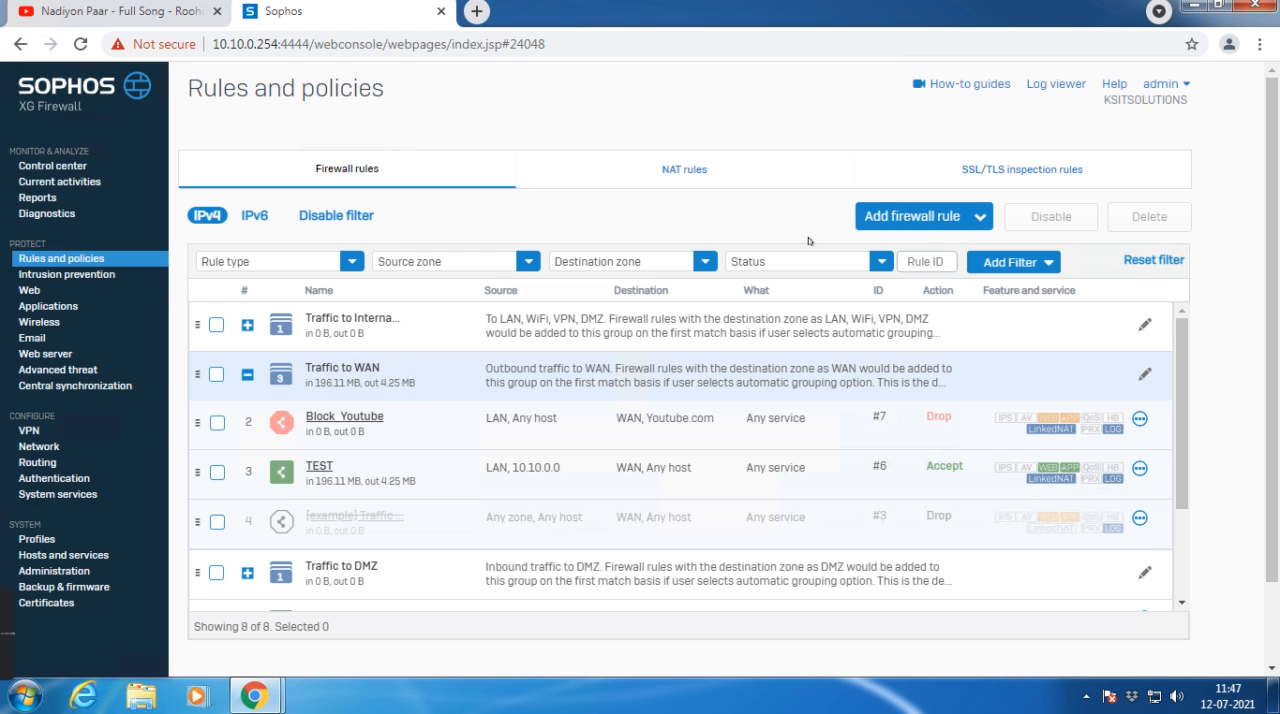
left_click(480, 12)
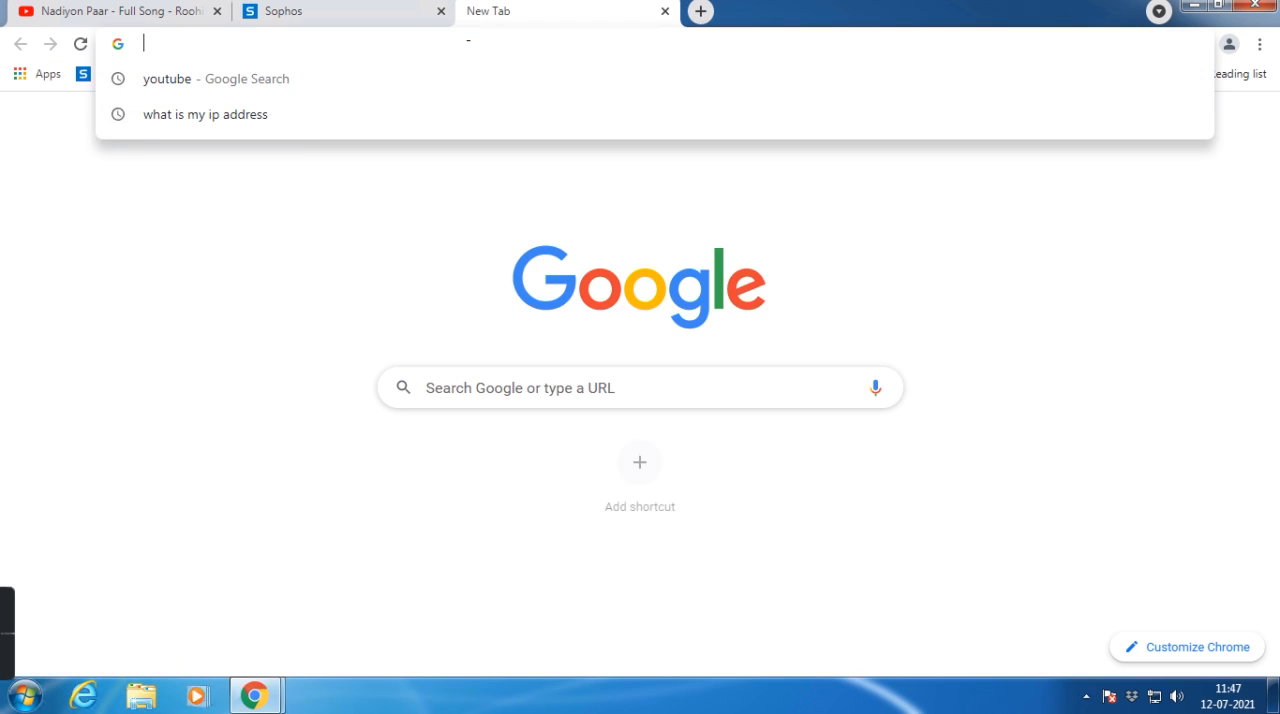
type("youtube.com")
key("Return")
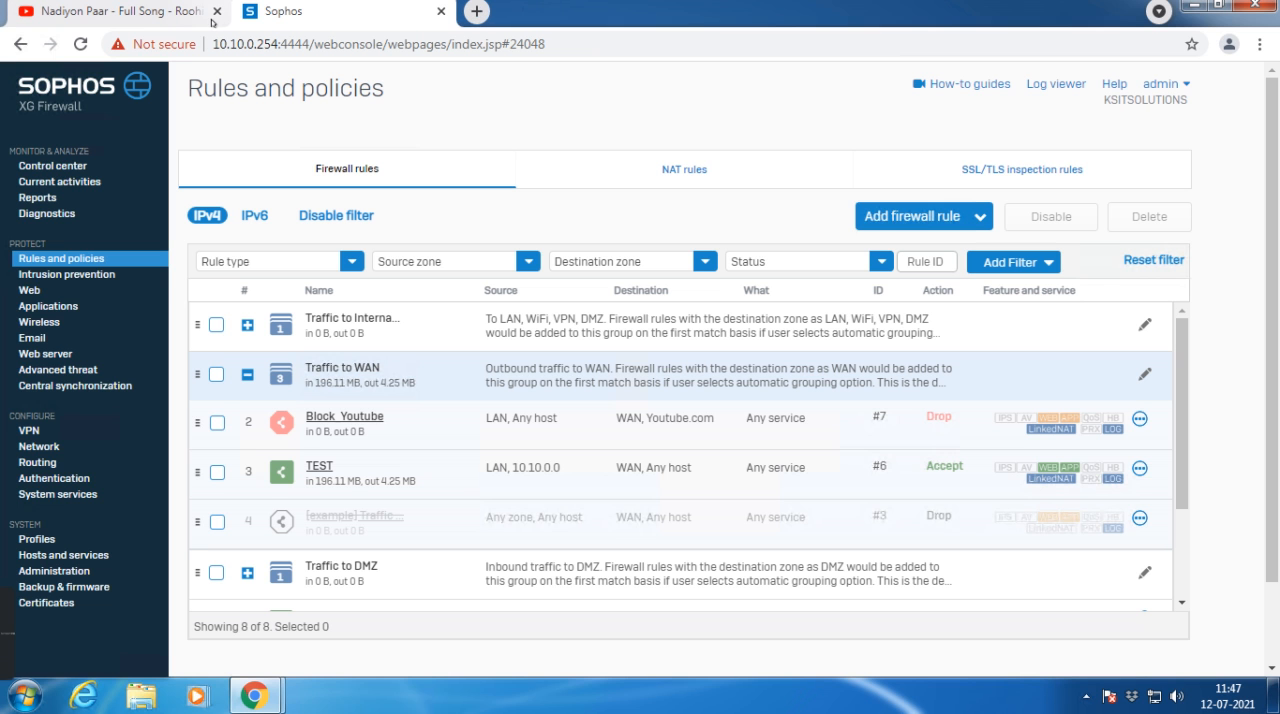
left_click(217, 12)
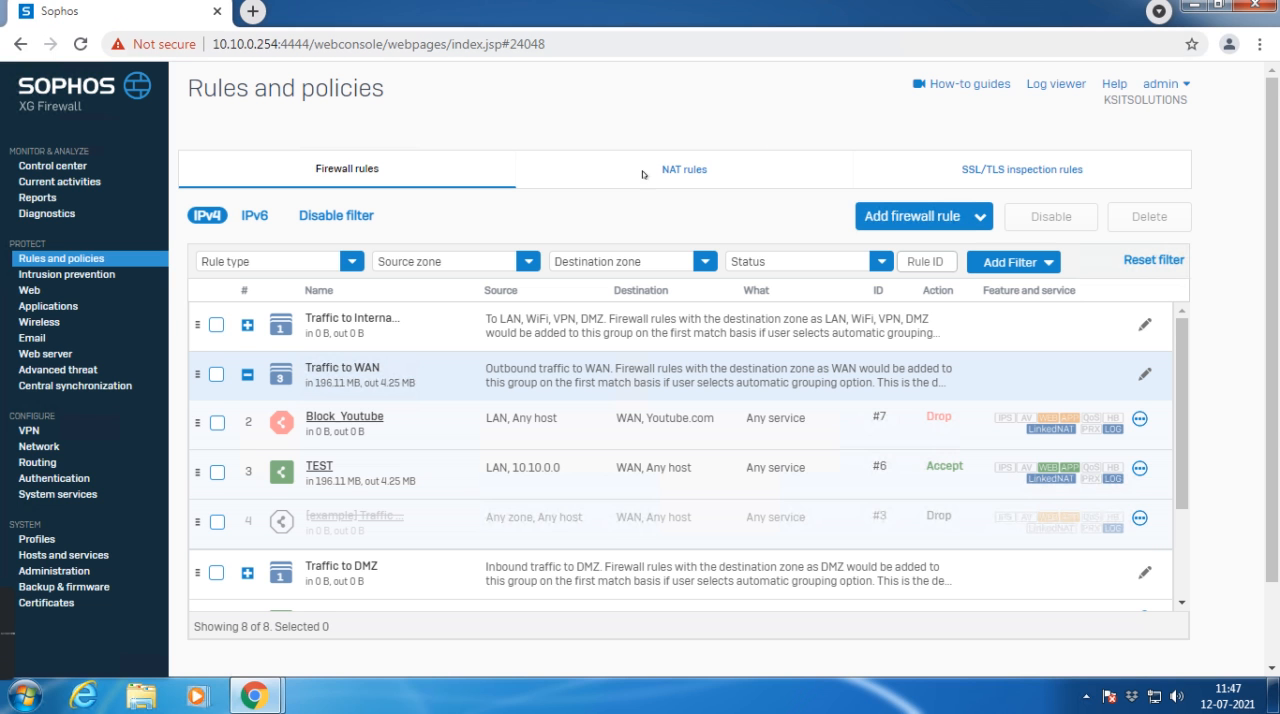
Step: Test access to youtube in a new incognito window and return to the firewall console
left_click(1260, 44)
left_click(1120, 115)
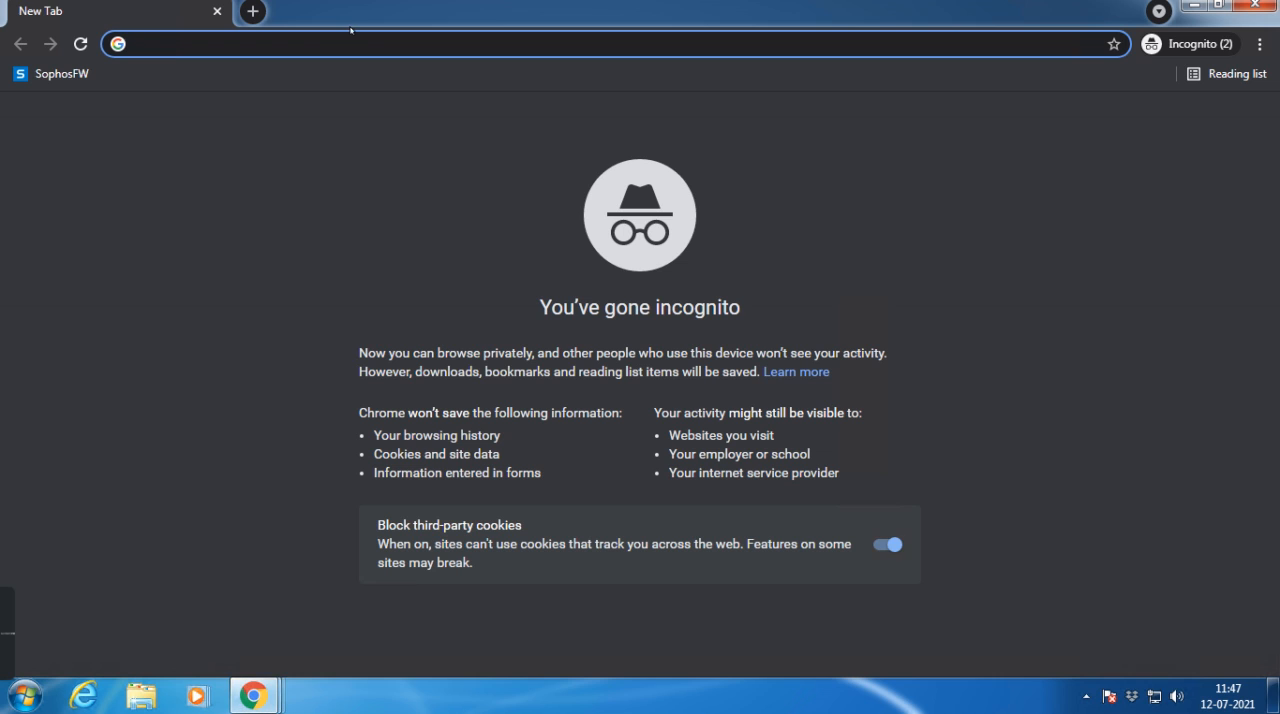
type("youtube")
key("Return")
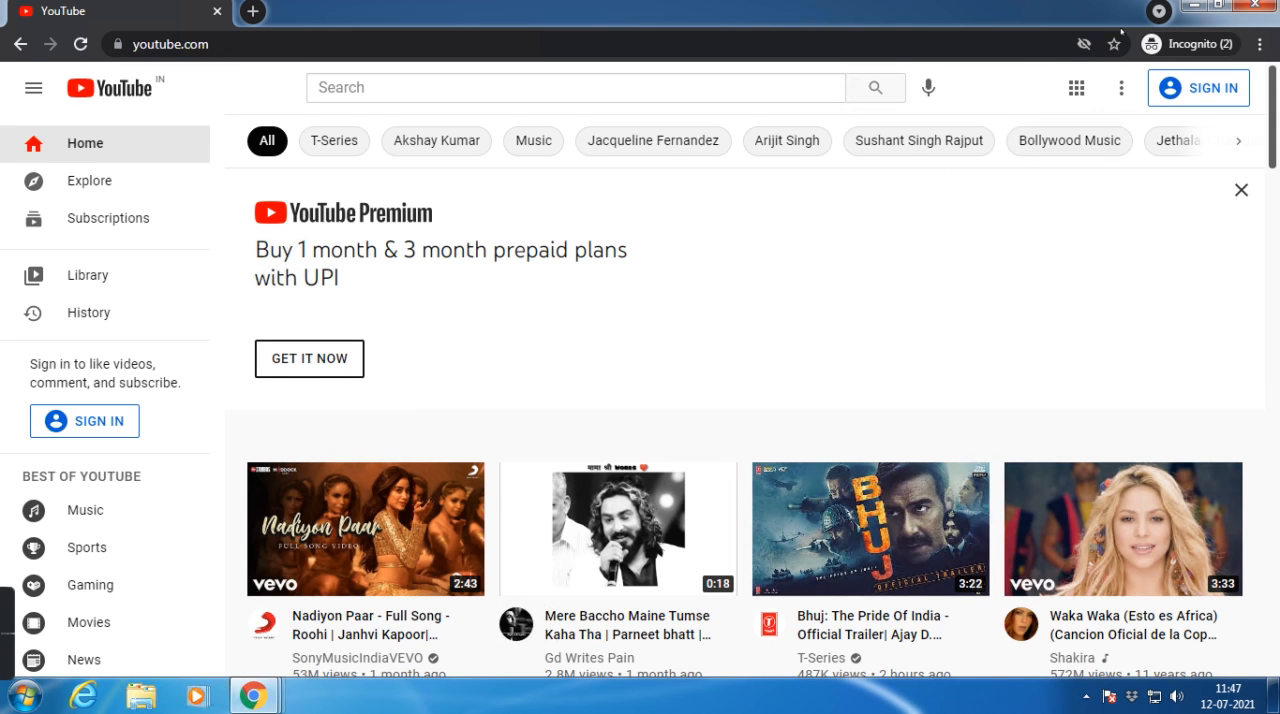
left_click(1194, 6)
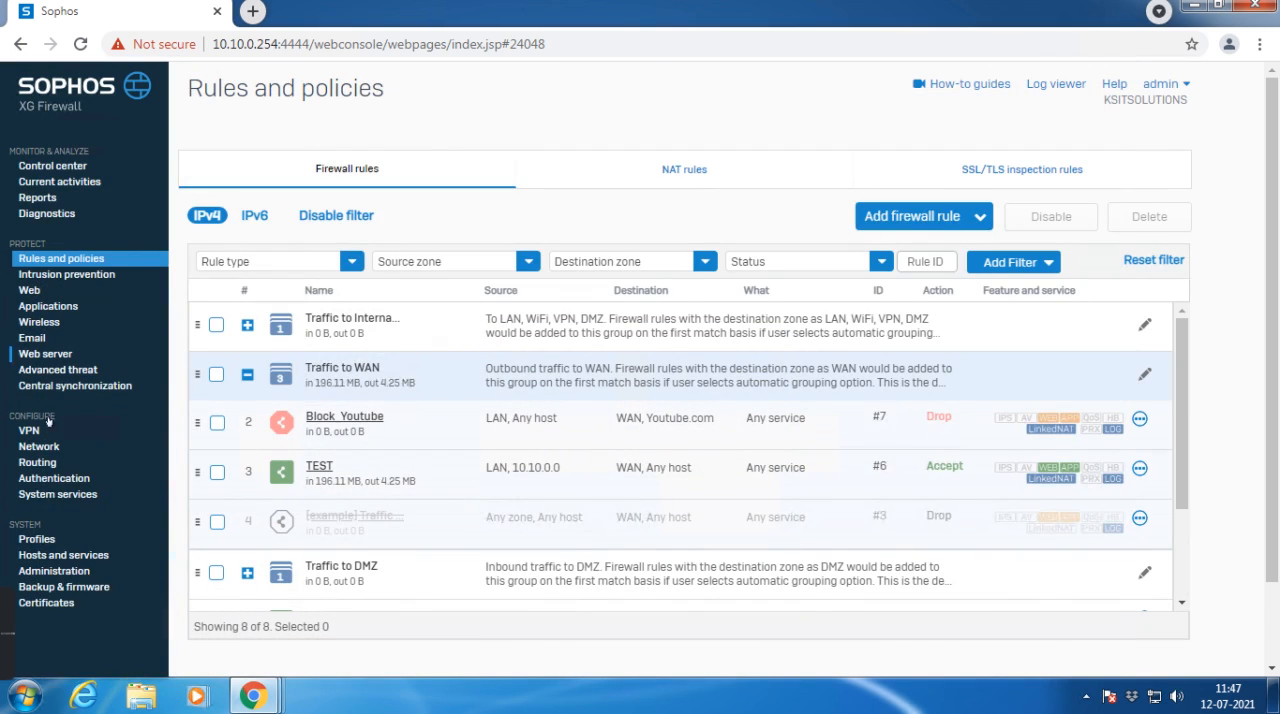
left_click(55, 555)
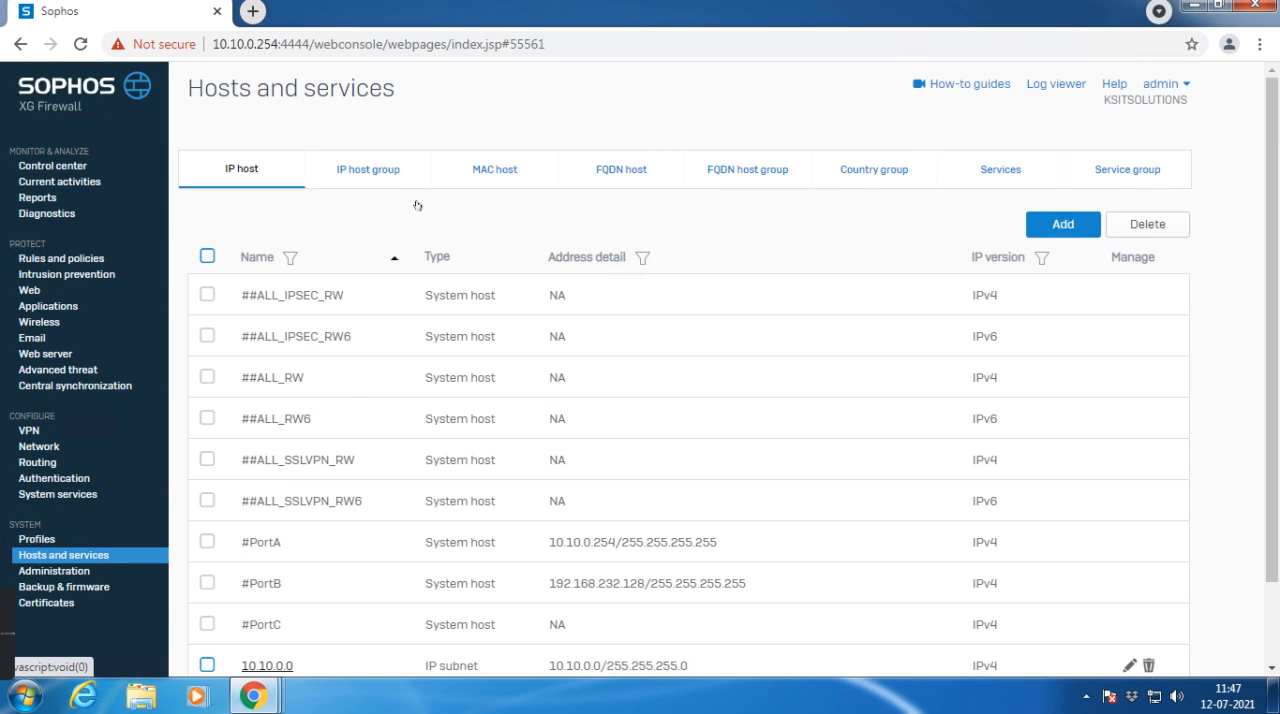
left_click(619, 170)
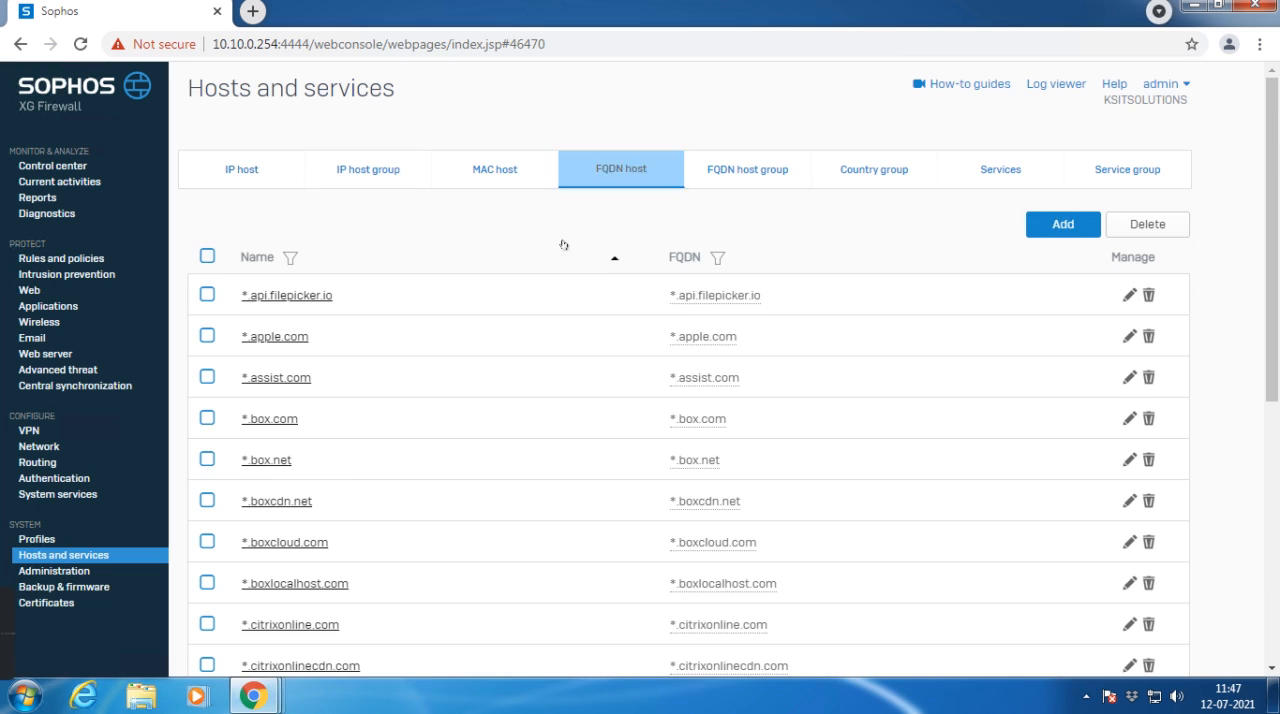
left_click(282, 259)
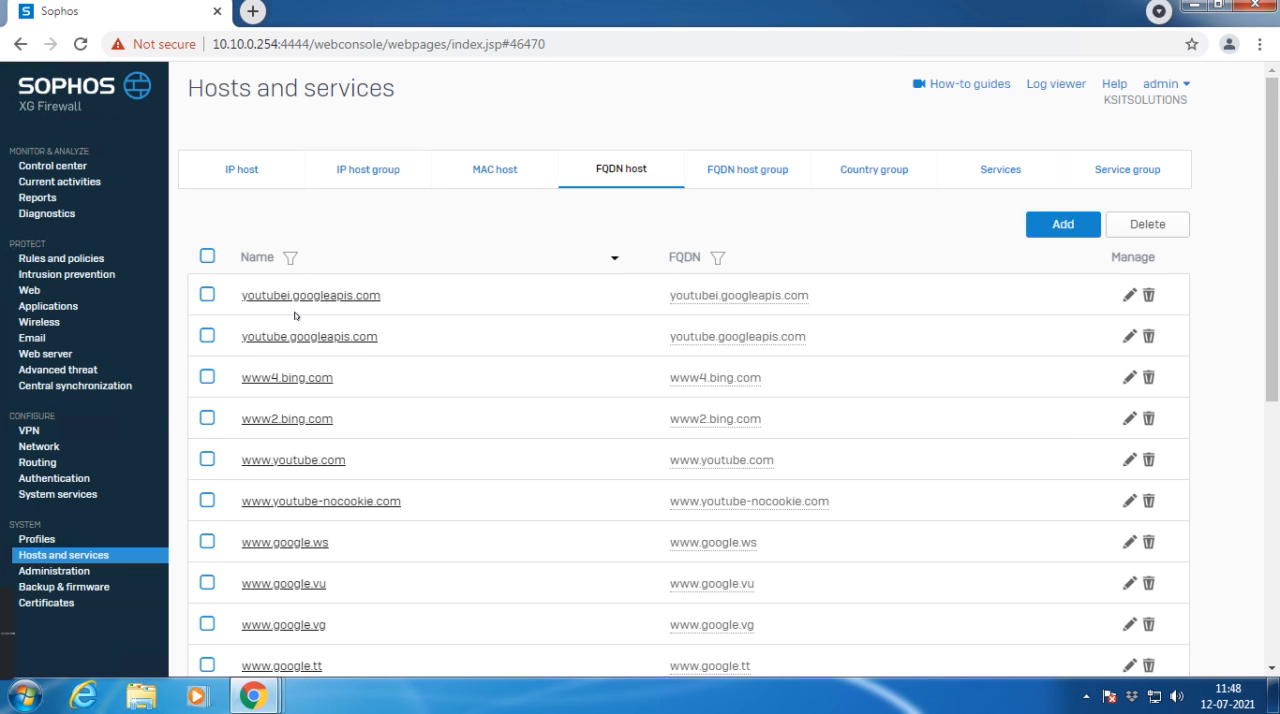
left_click(290, 258)
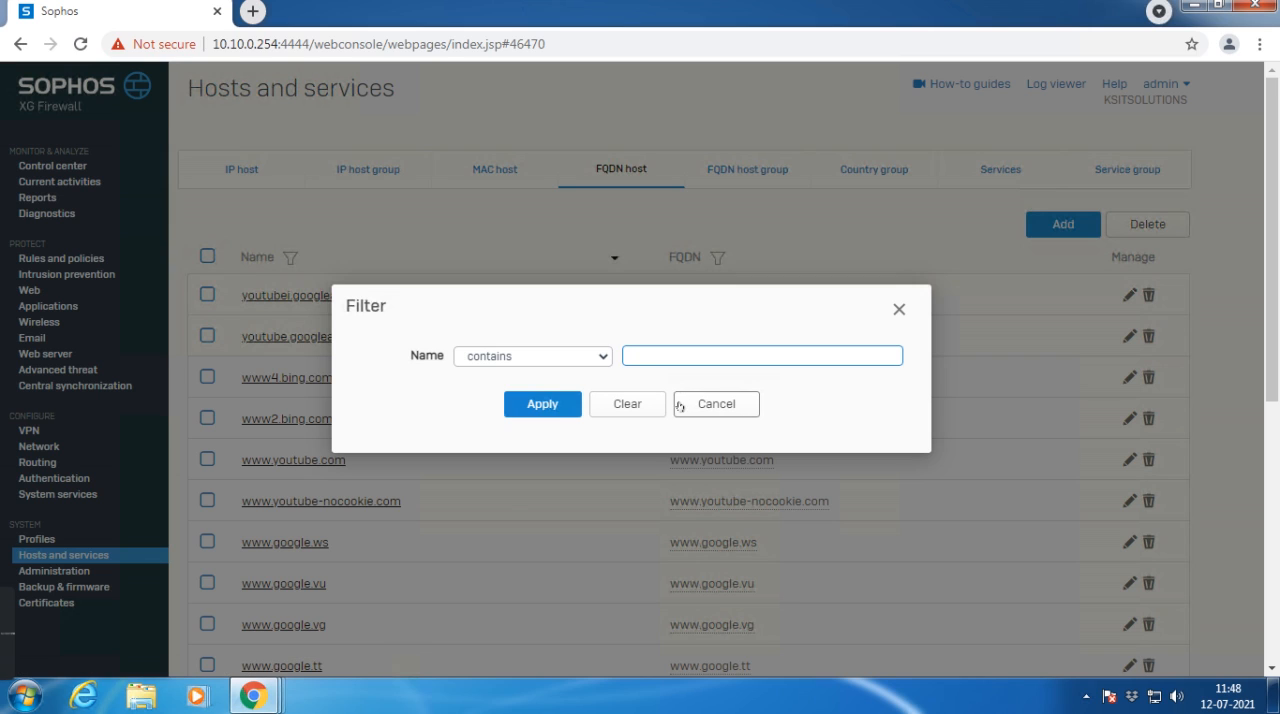
type("youtube")
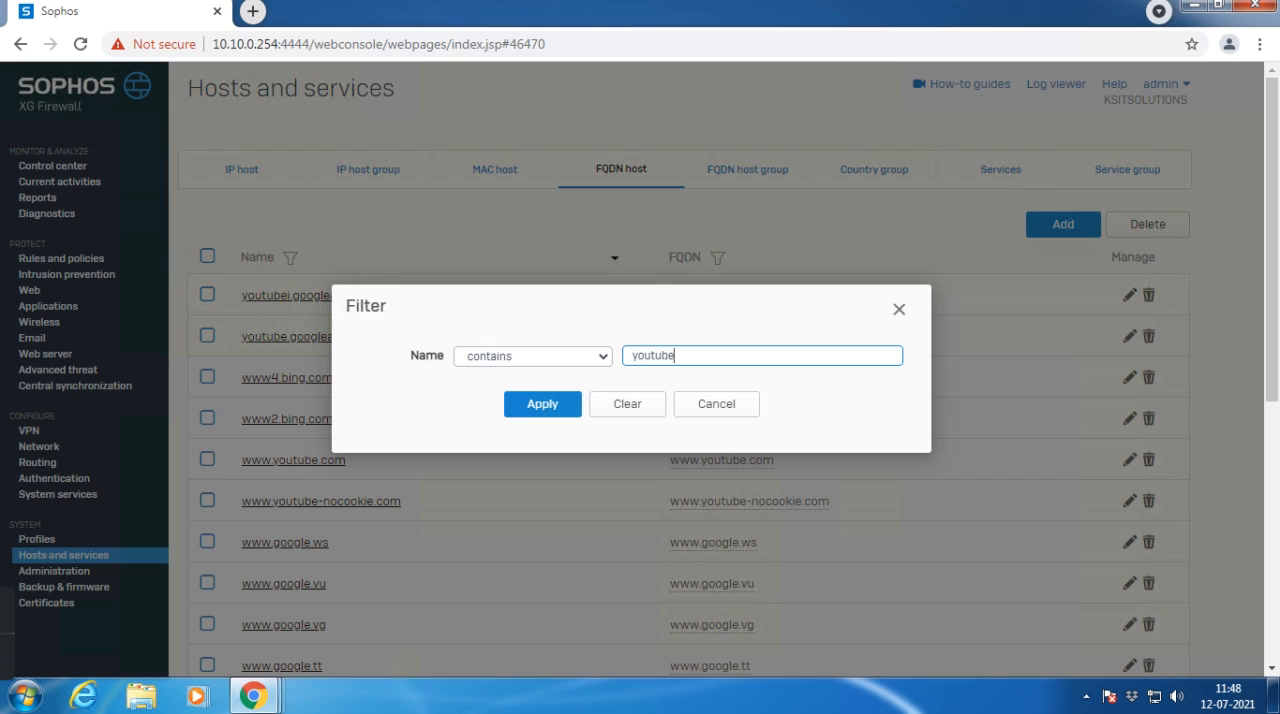
key("Return")
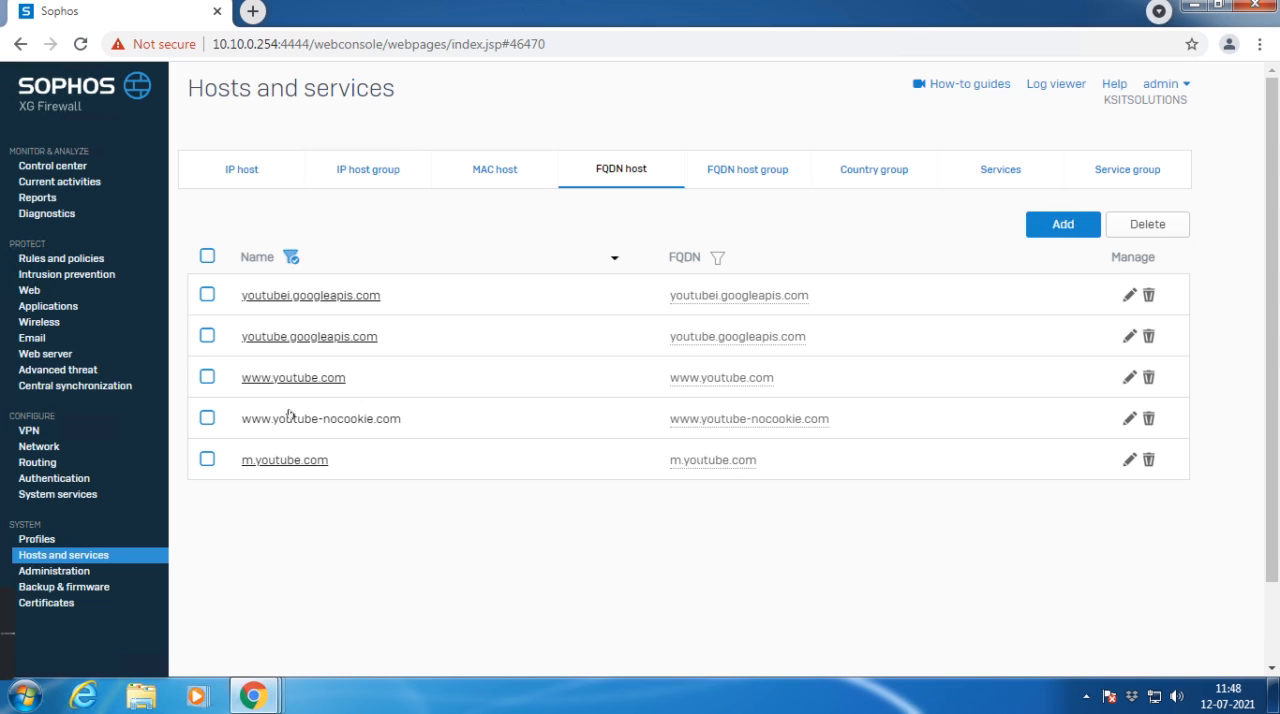
left_click(302, 377)
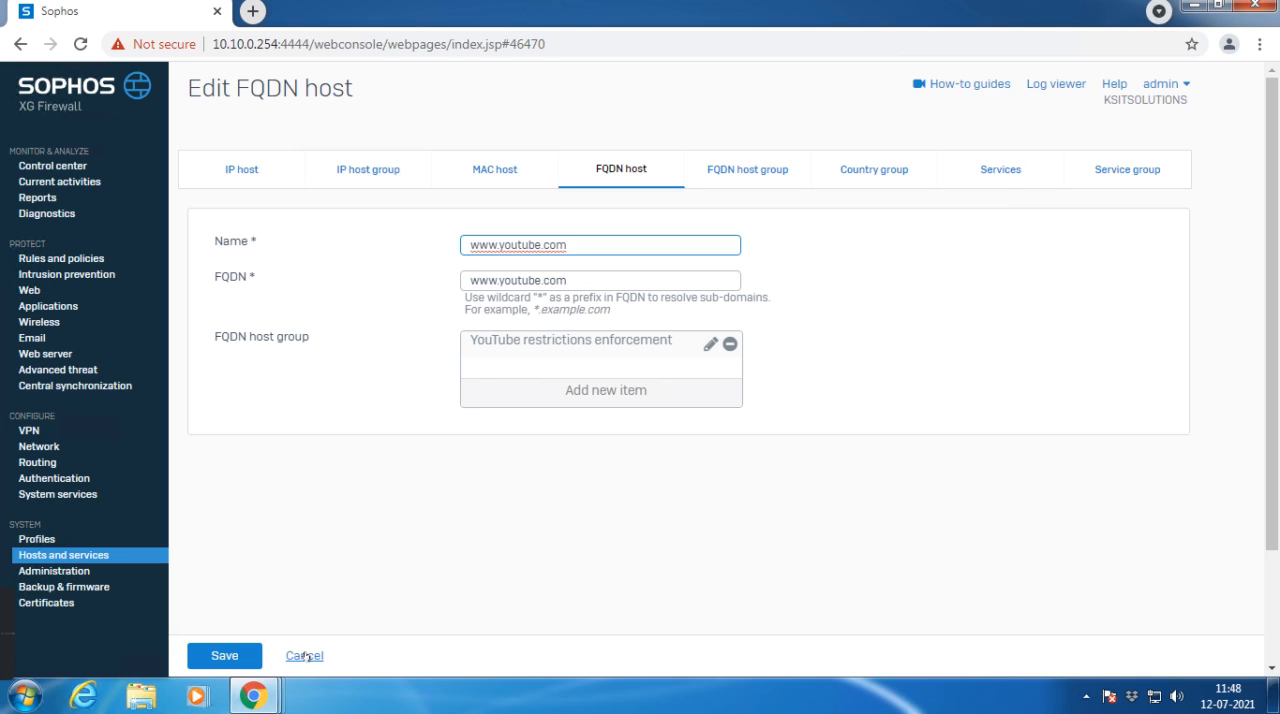
left_click(305, 656)
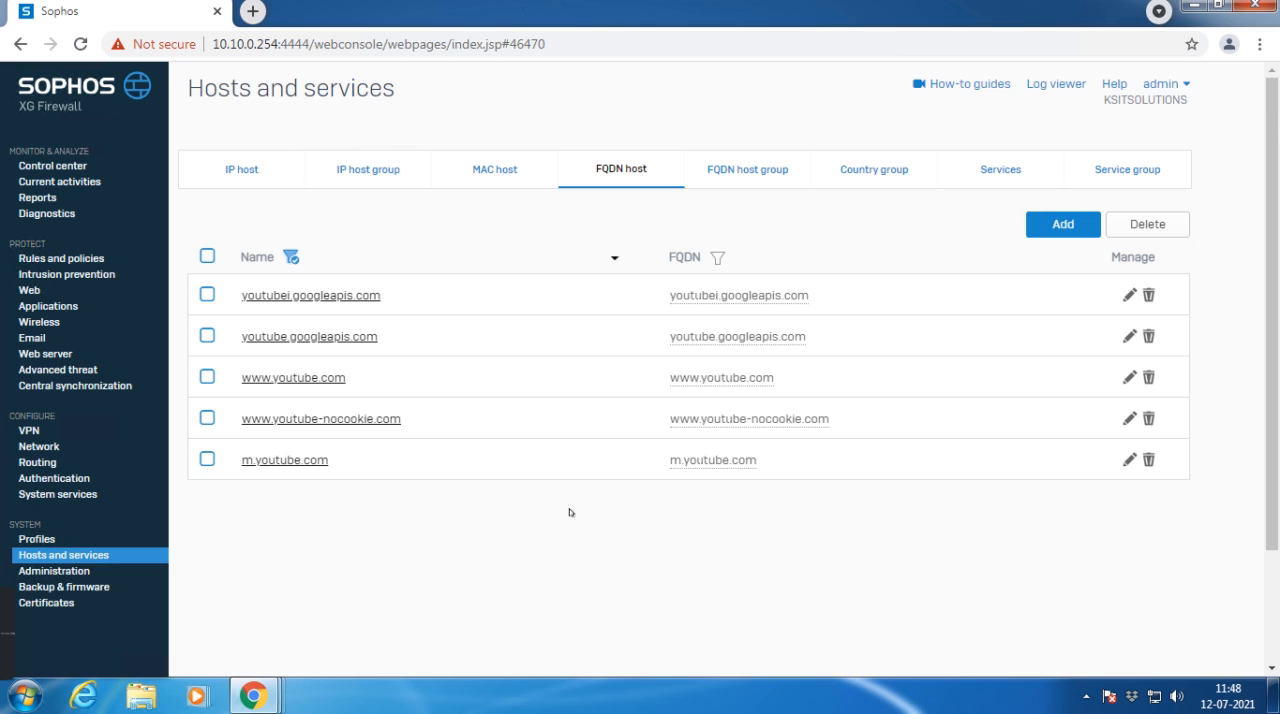
Step: Clear the name filter on the FQDN hosts and filter them by FQDN containing youtube instead
left_click(290, 257)
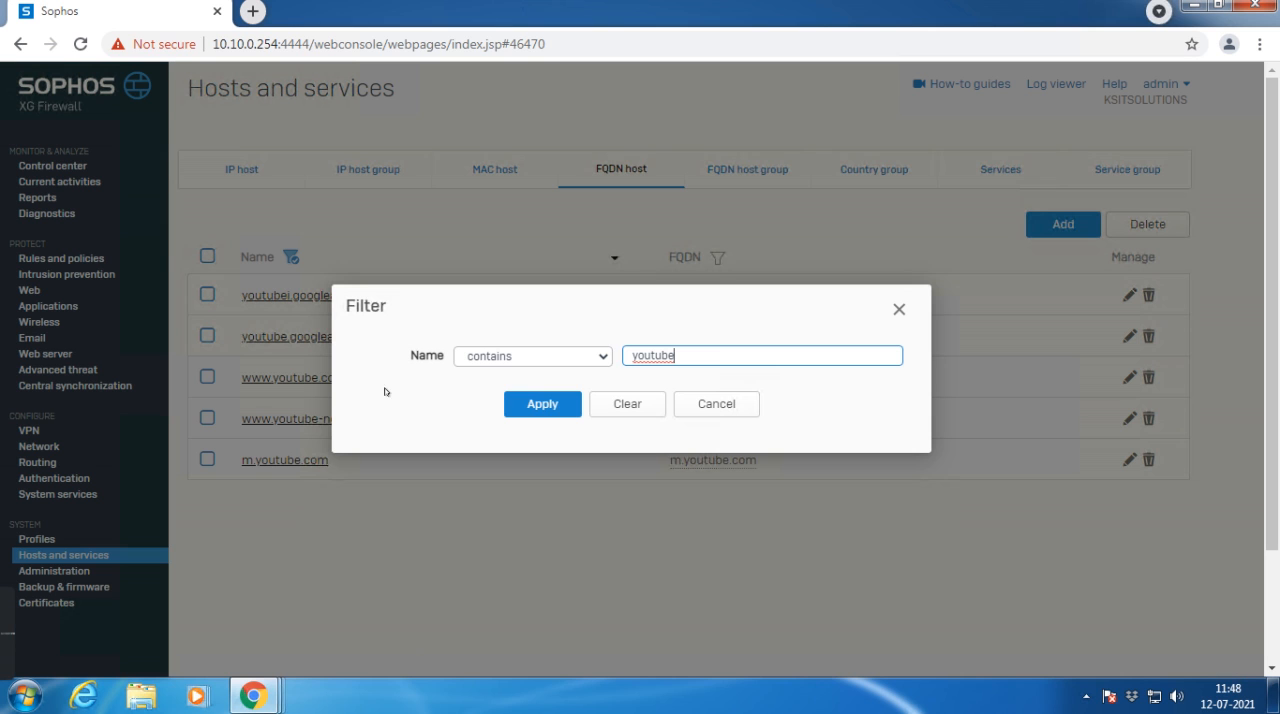
left_click(626, 403)
left_click(717, 257)
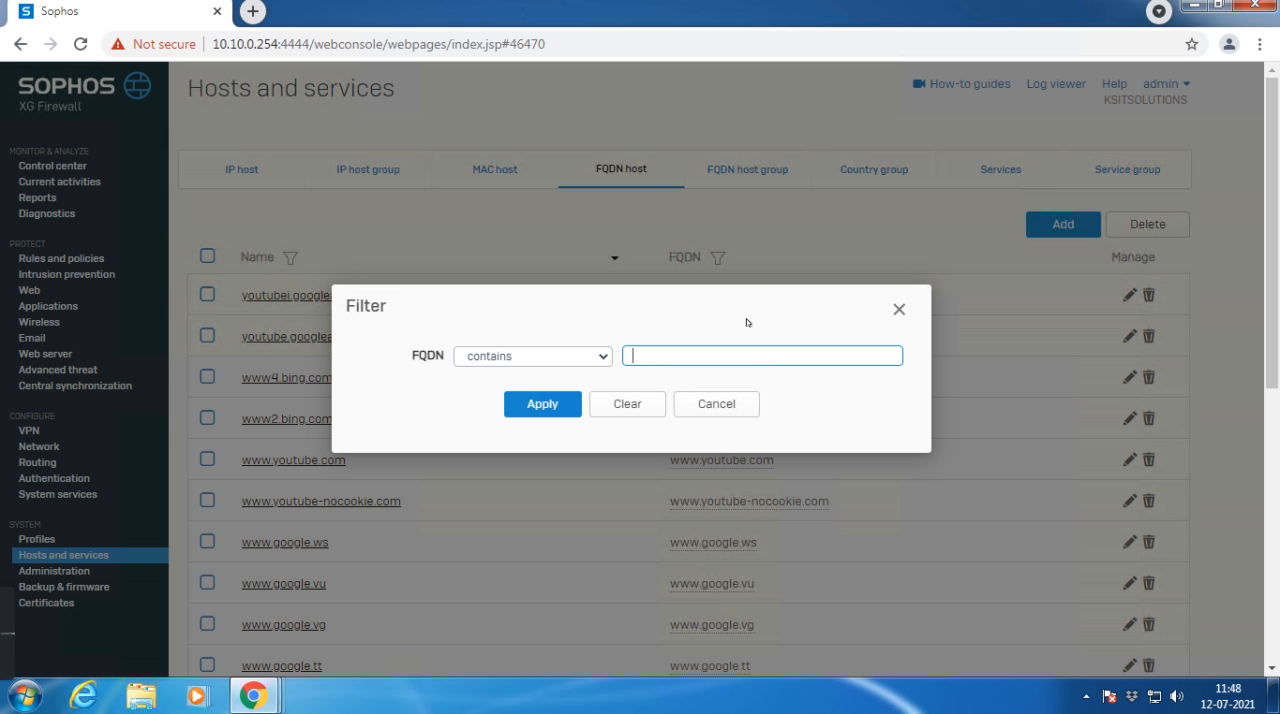
type("youtube")
key("Return")
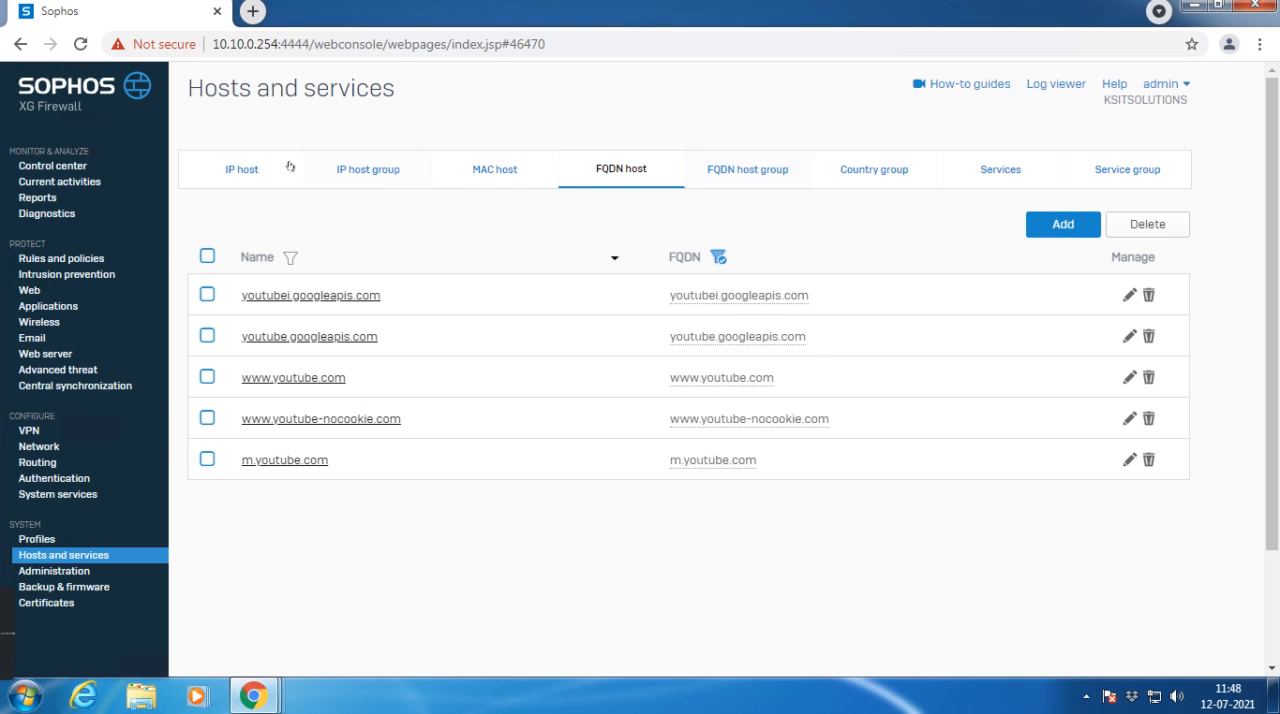
Step: Open the Block_Youtube rule from the Traffic to WAN group for editing and review its source and destination settings
left_click(47, 257)
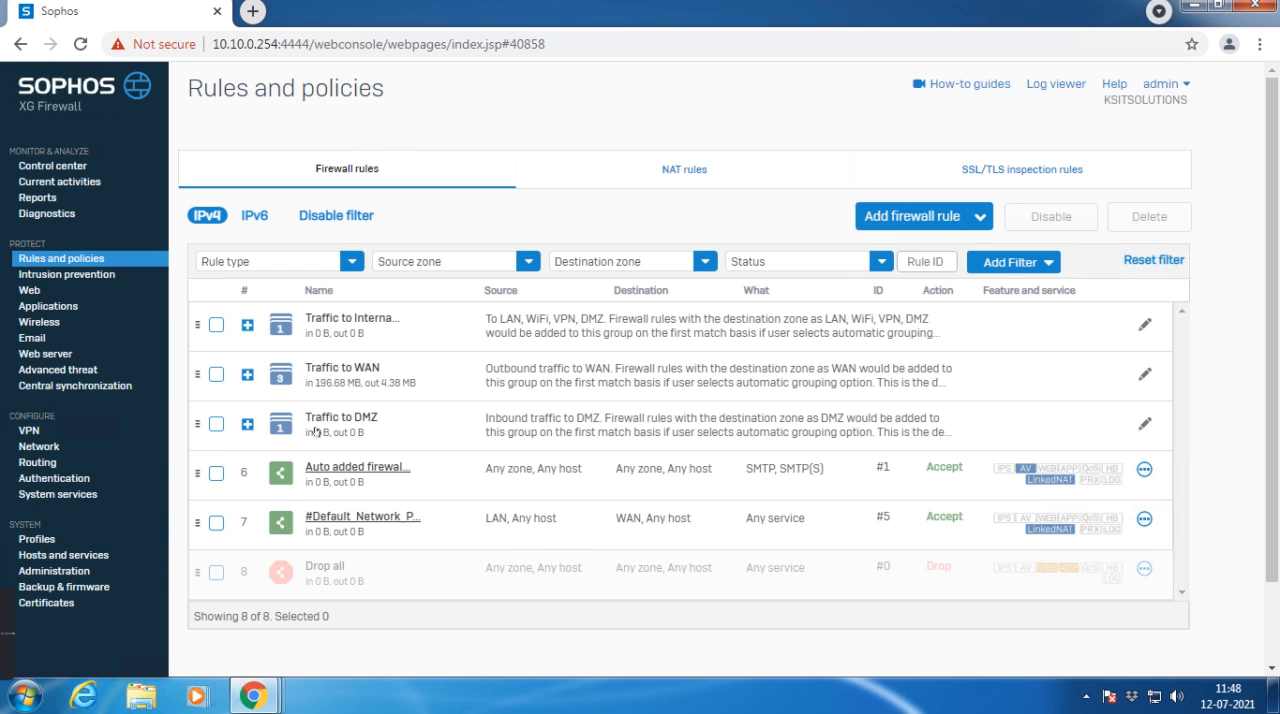
left_click(428, 430)
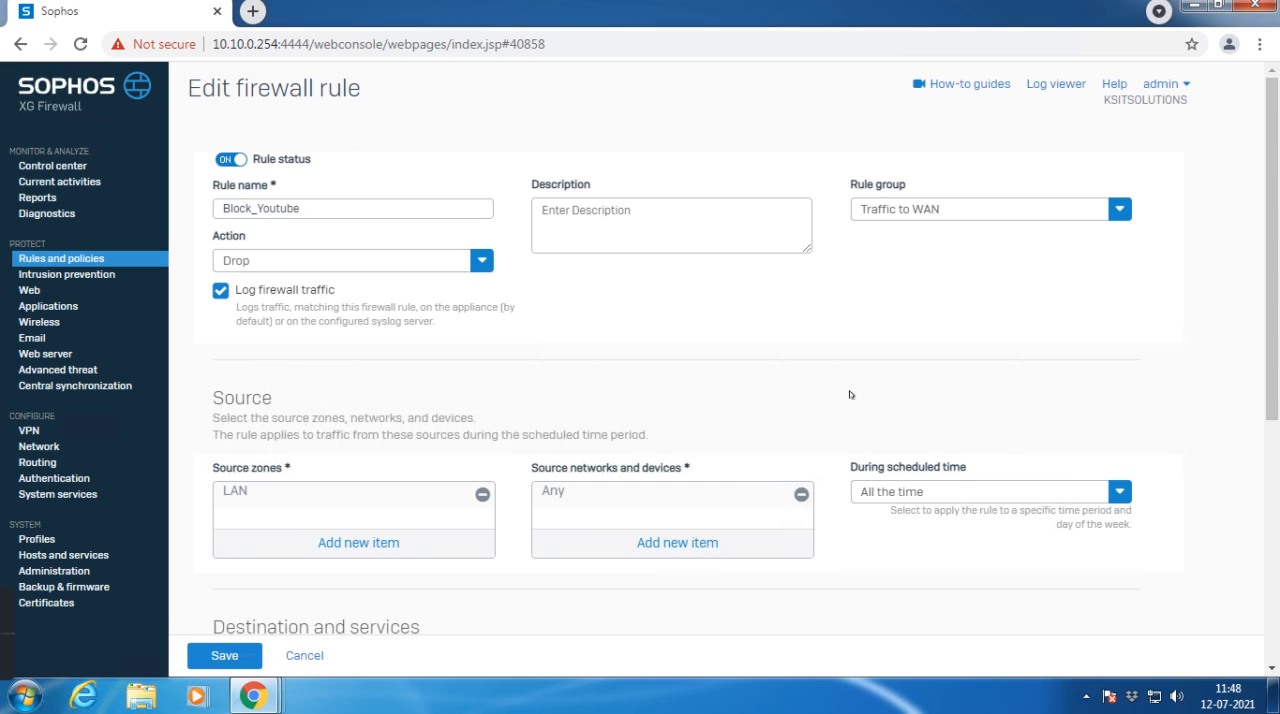
scroll(748, 480, "down", 3)
scroll(768, 530, "up", 1)
scroll(700, 505, "down", 2)
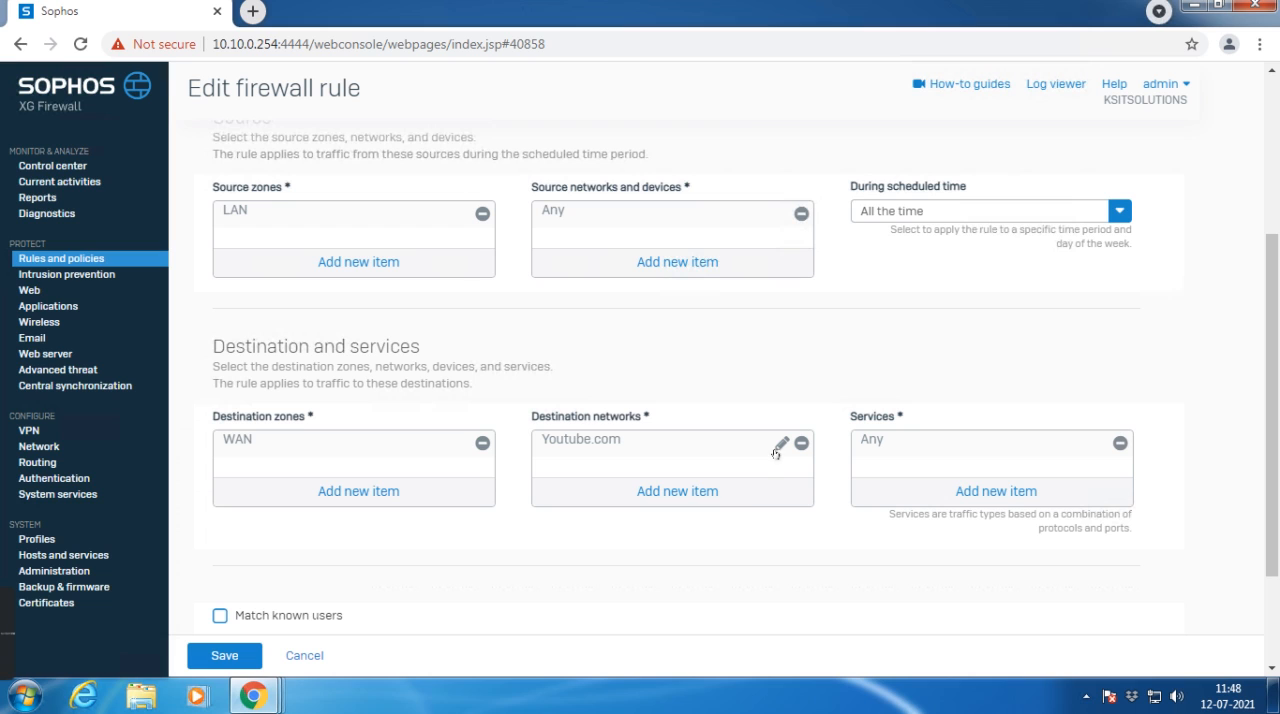
Step: Add YouTube restrictions enforcement, youtube.googleapis.com and youtubei.googleapis.com to the Block_Youtube rule's destination networks and save the rule
left_click(709, 493)
scroll(636, 433, "down", 1)
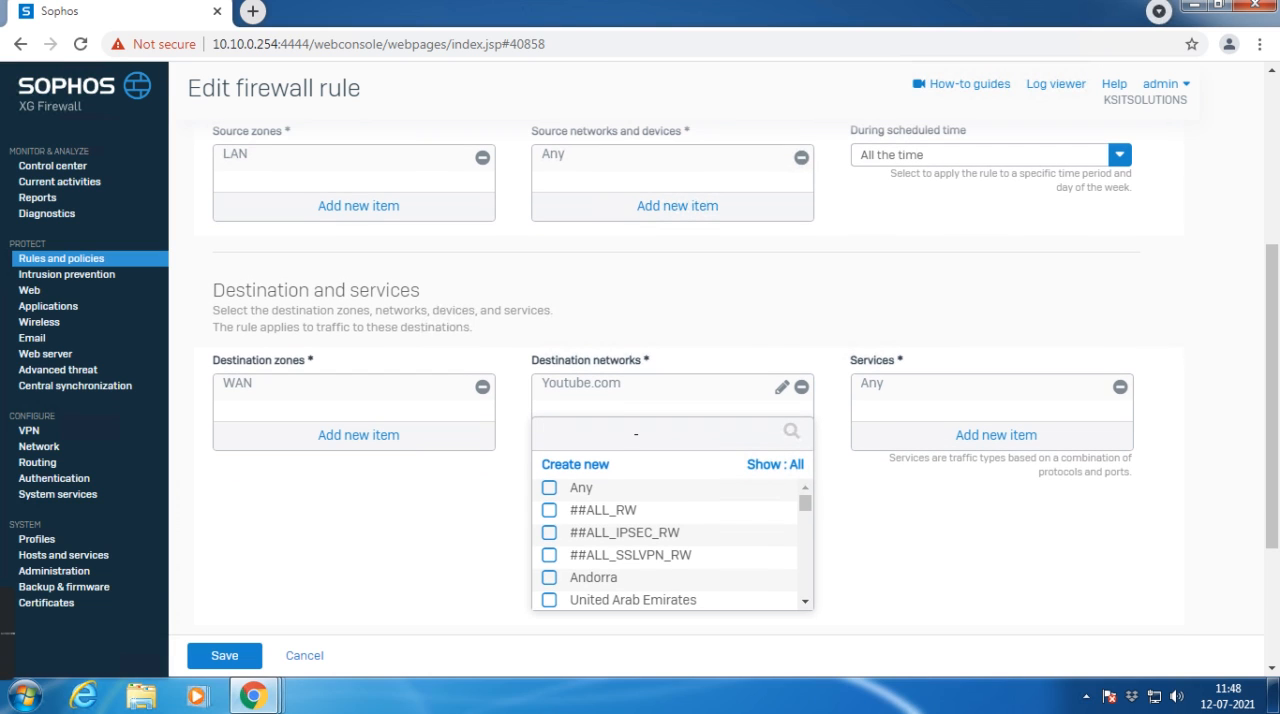
type("youtube")
left_click(549, 510)
left_click(549, 533)
left_click(549, 555)
scroll(657, 532, "down", 1)
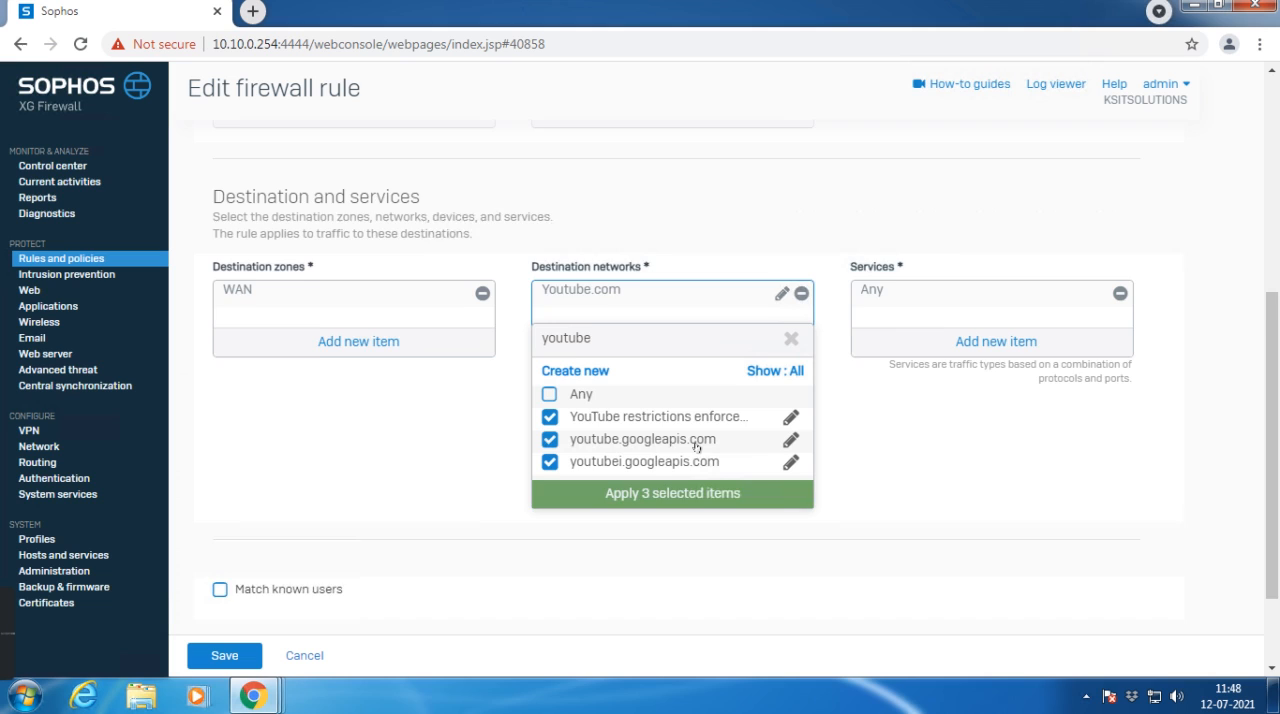
scroll(696, 446, "down", 1)
left_click(658, 403)
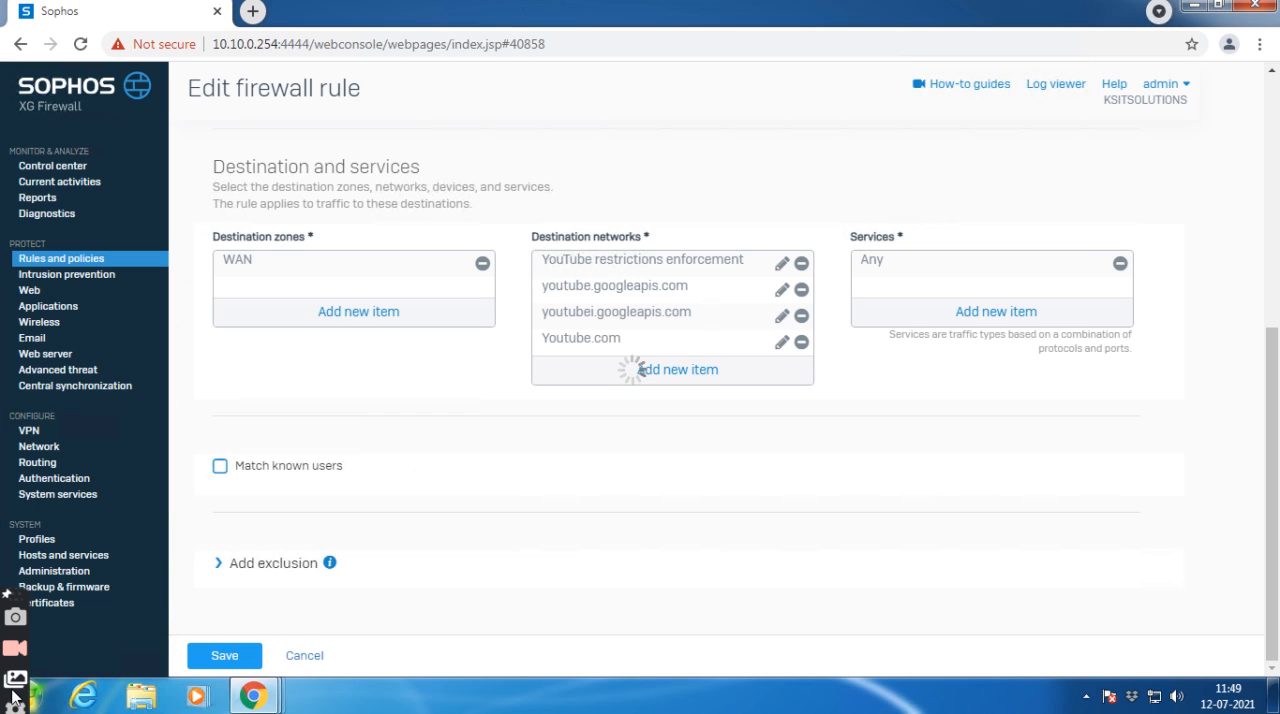
left_click(225, 655)
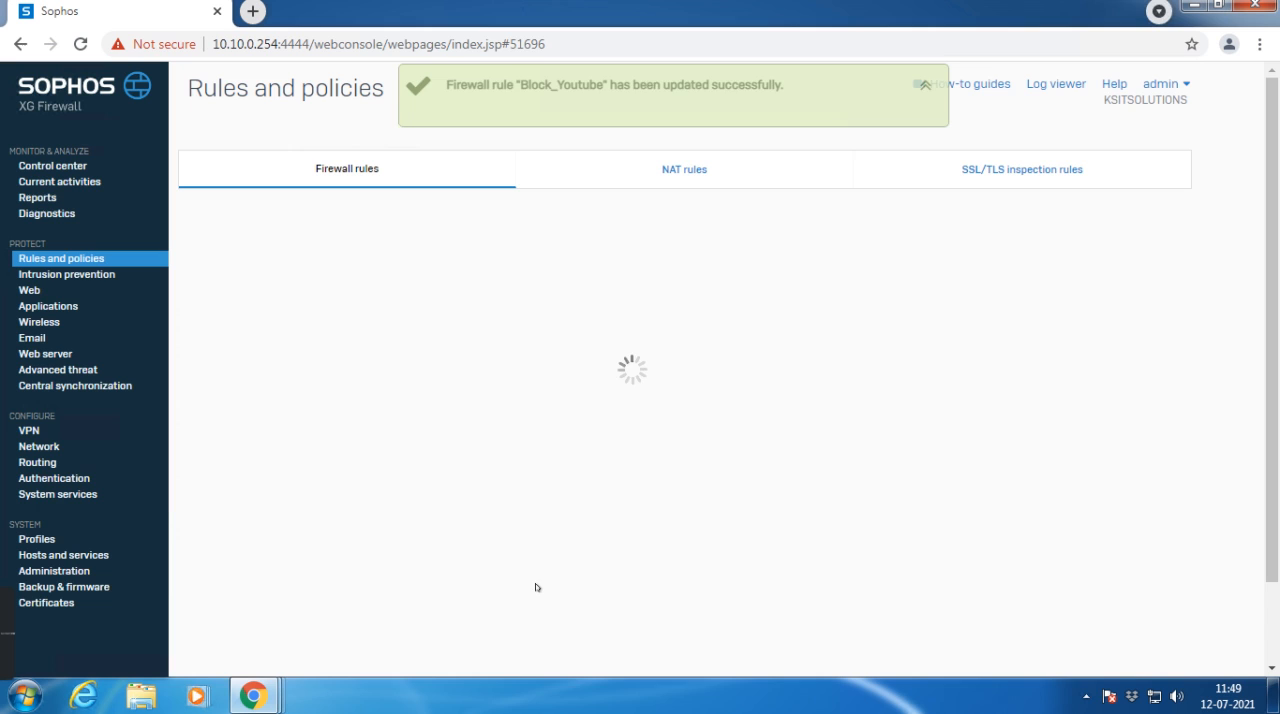
Step: Test access to youtube.com in a new incognito window, retrying the page load several times
left_click(1259, 46)
left_click(1129, 116)
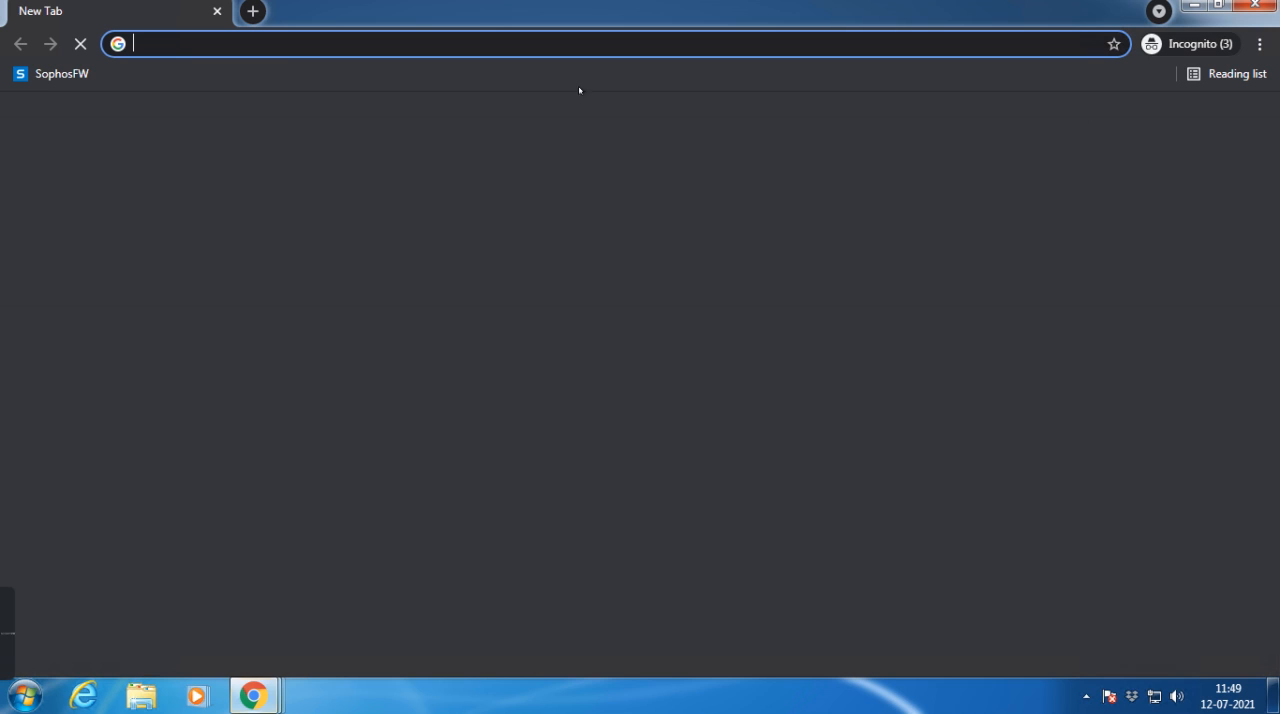
type("youtube.com")
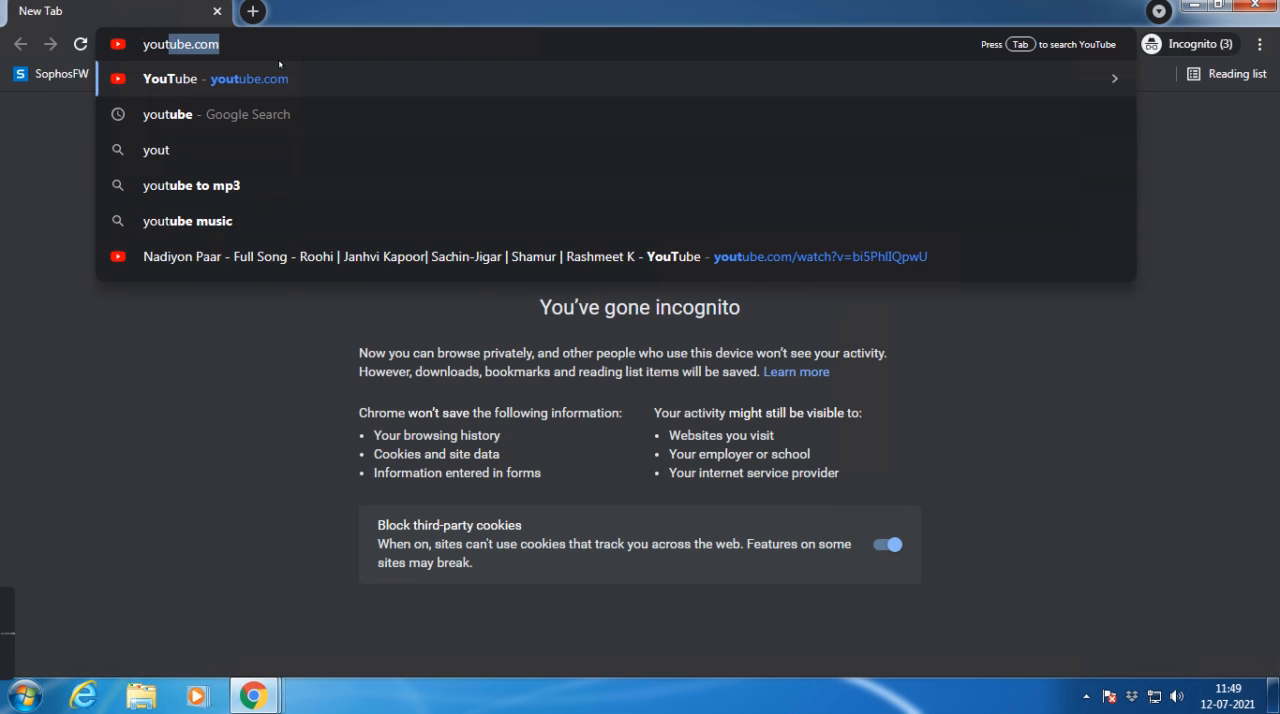
key("Return")
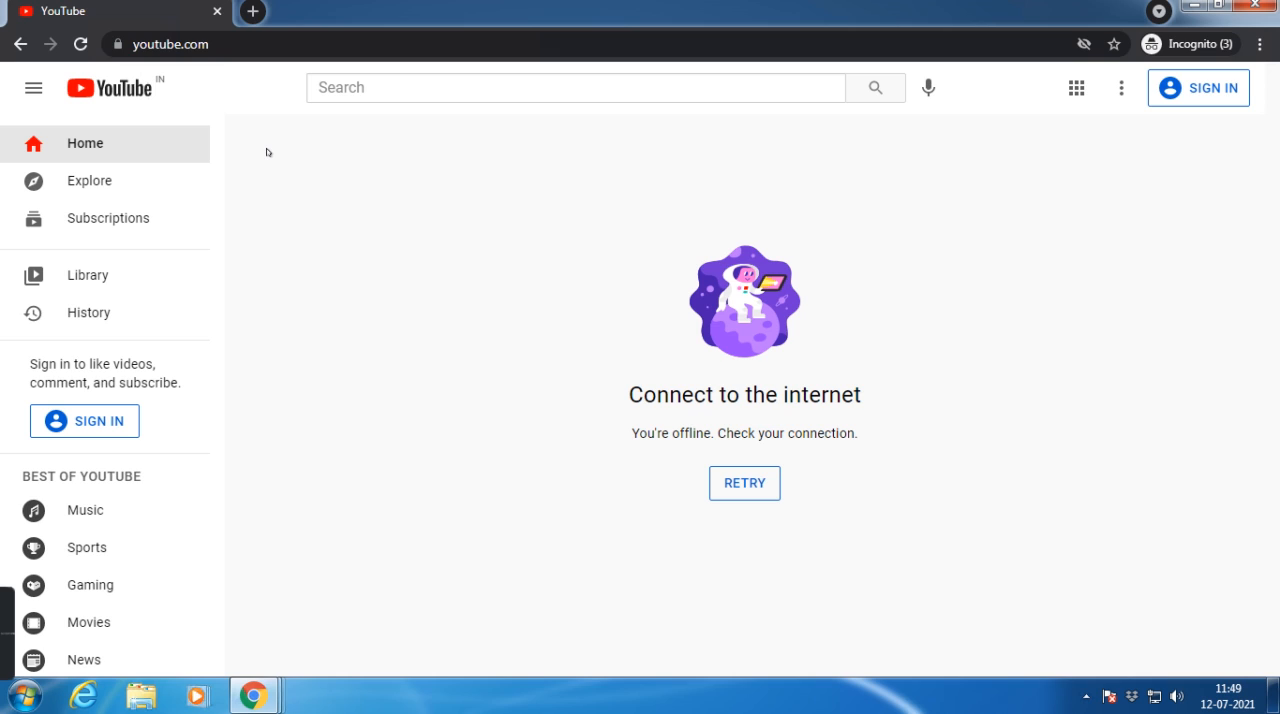
left_click(758, 477)
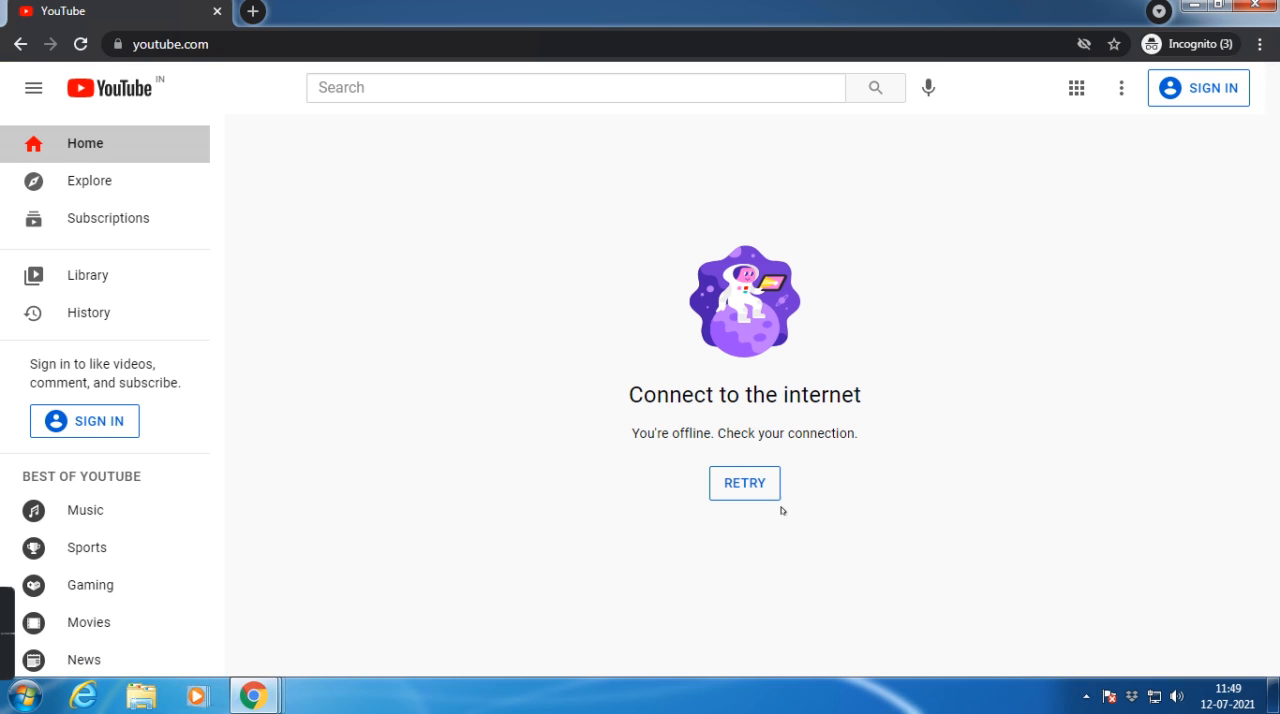
left_click(749, 488)
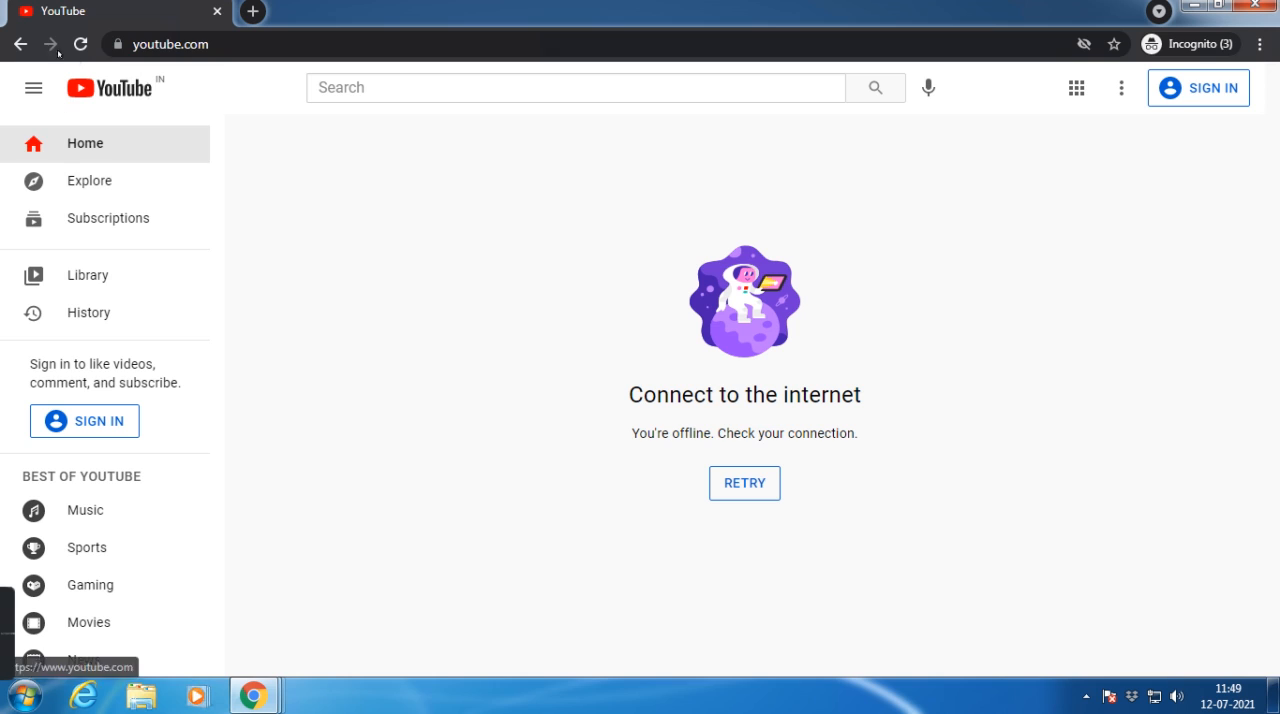
left_click(724, 487)
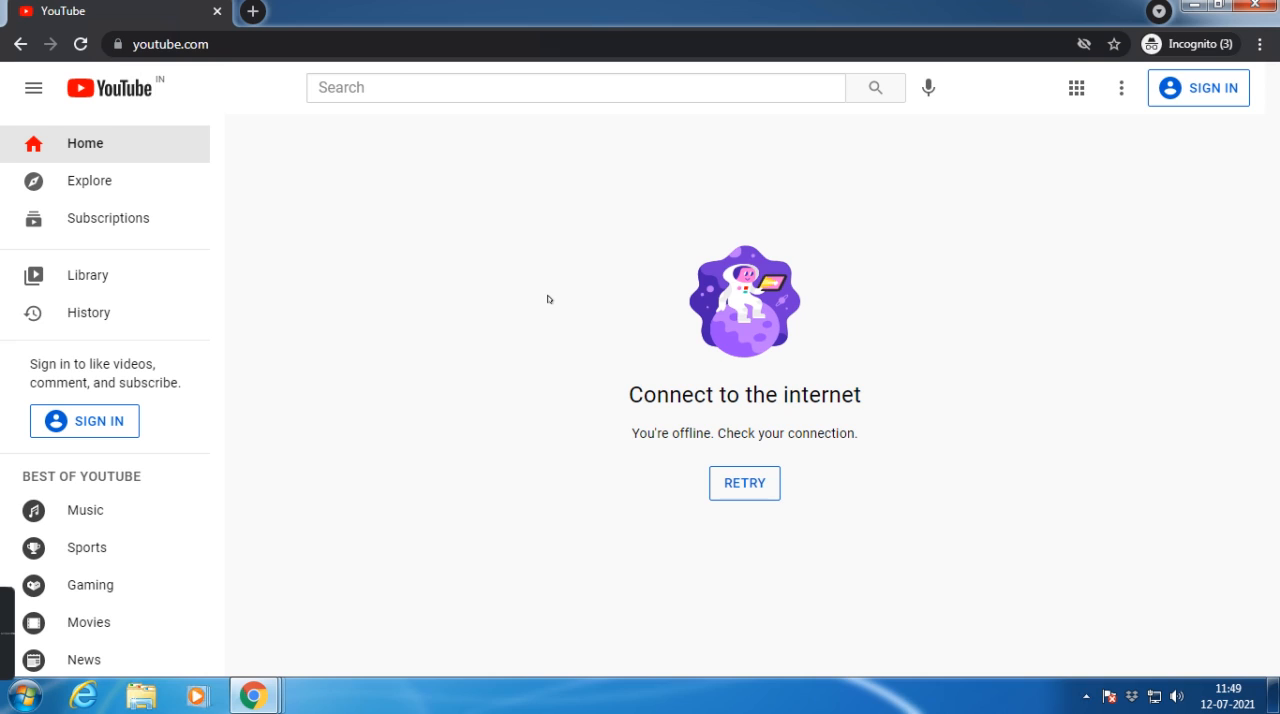